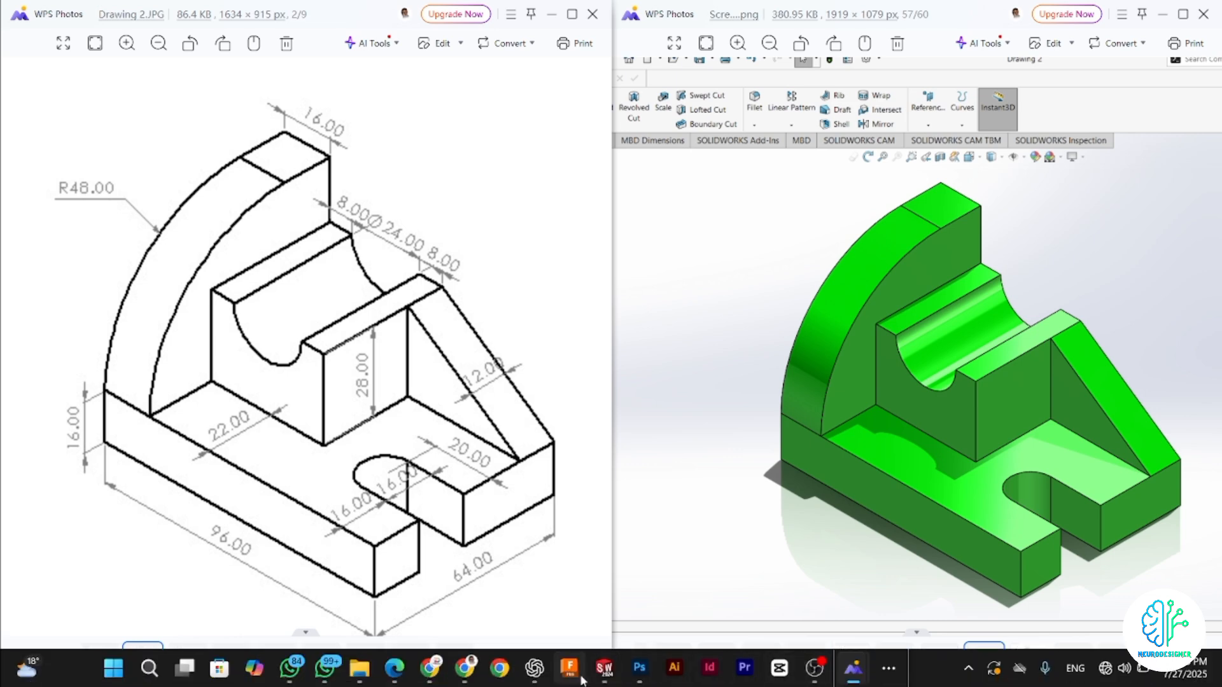
Switch to SOLIDWORKS and create a new part document.
{"action": "mouse_move", "coordinate": [604, 668]}
{"action": "left_click", "coordinate": [454, 593]}
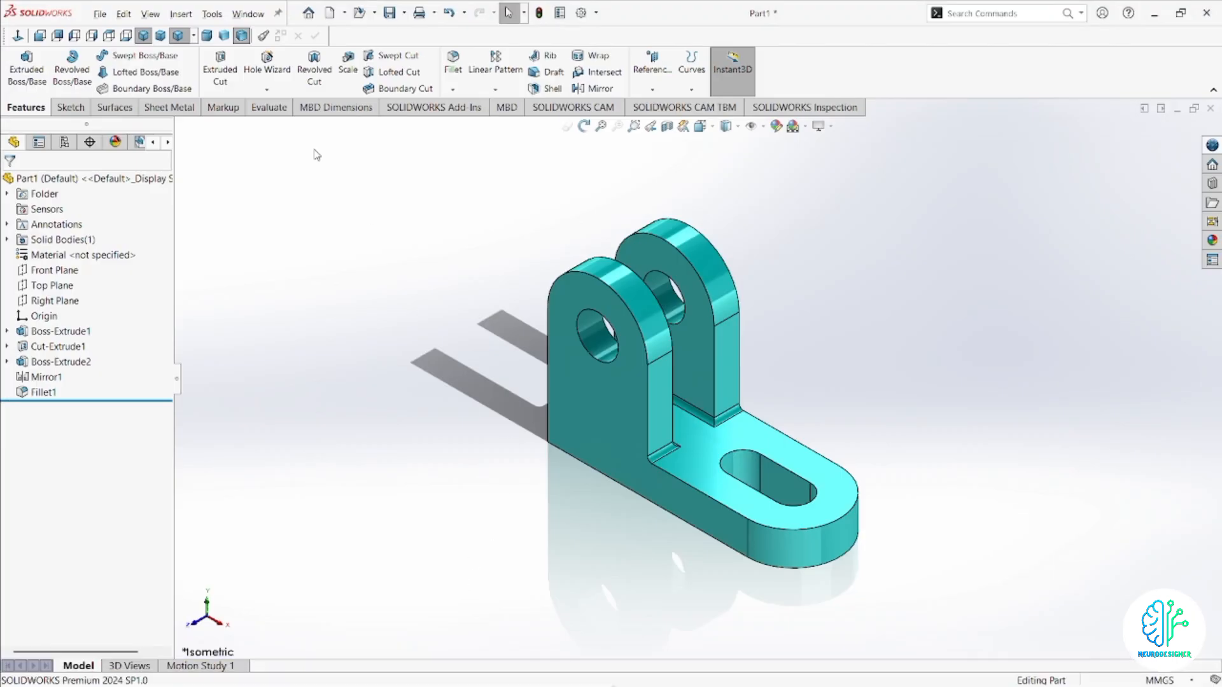
{"action": "left_click", "coordinate": [332, 13]}
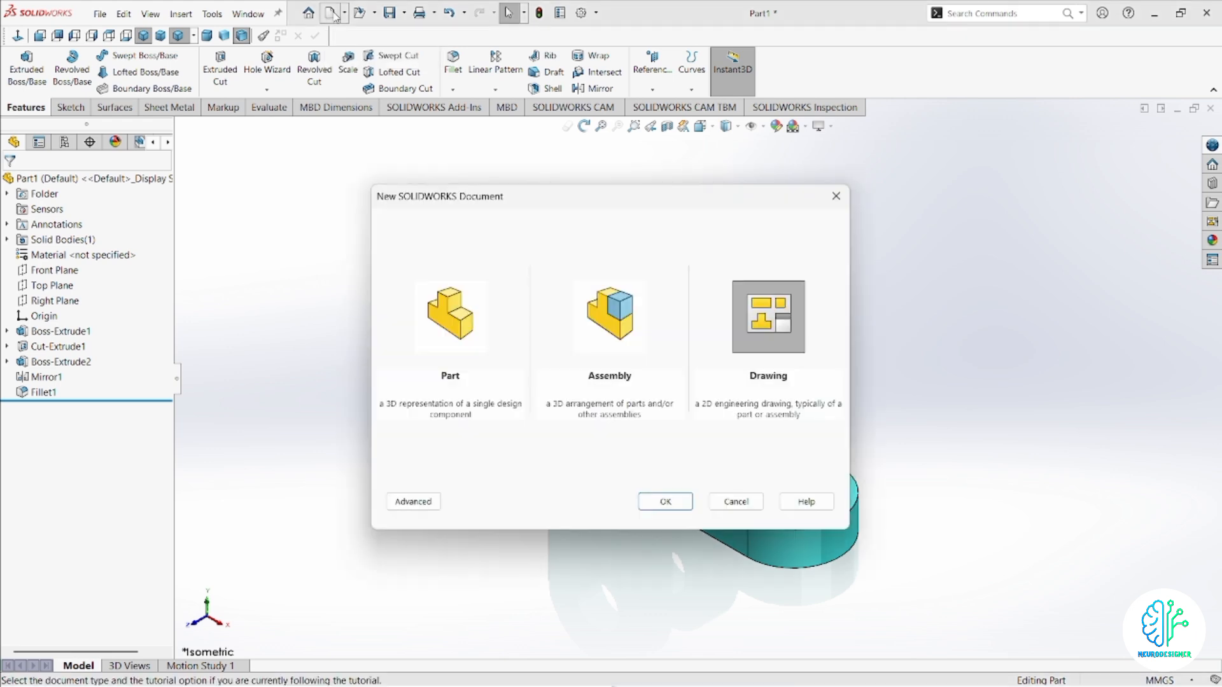
{"action": "left_click", "coordinate": [459, 328]}
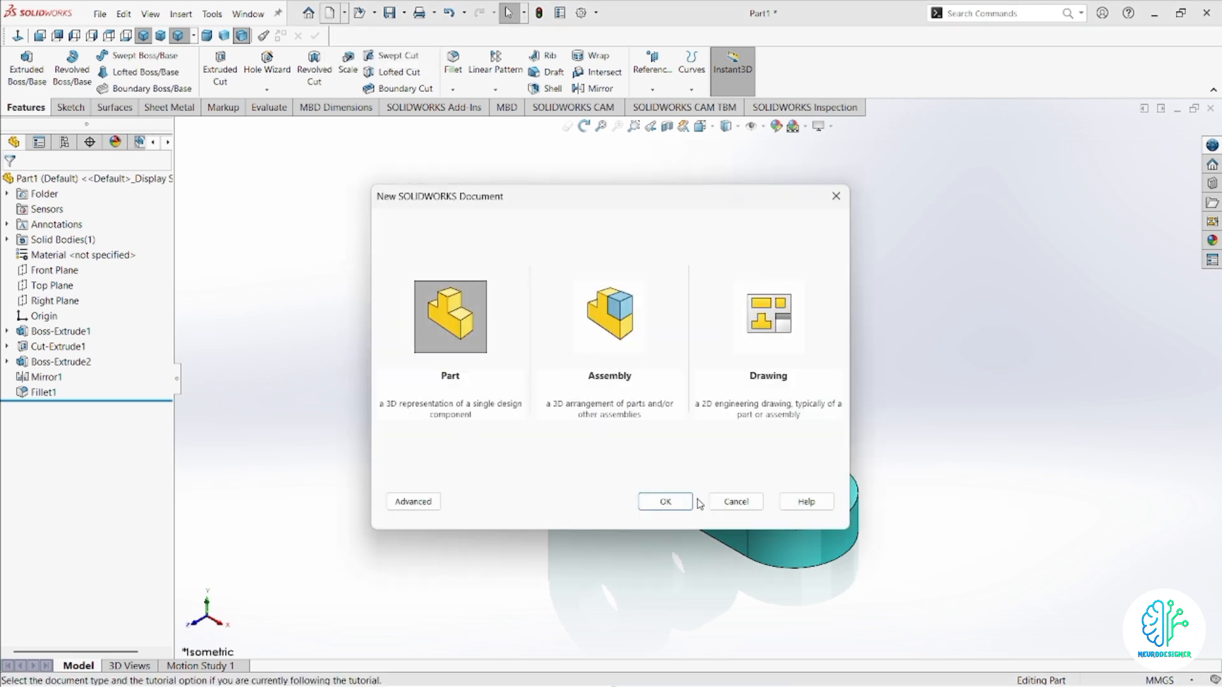
{"action": "left_click", "coordinate": [664, 498]}
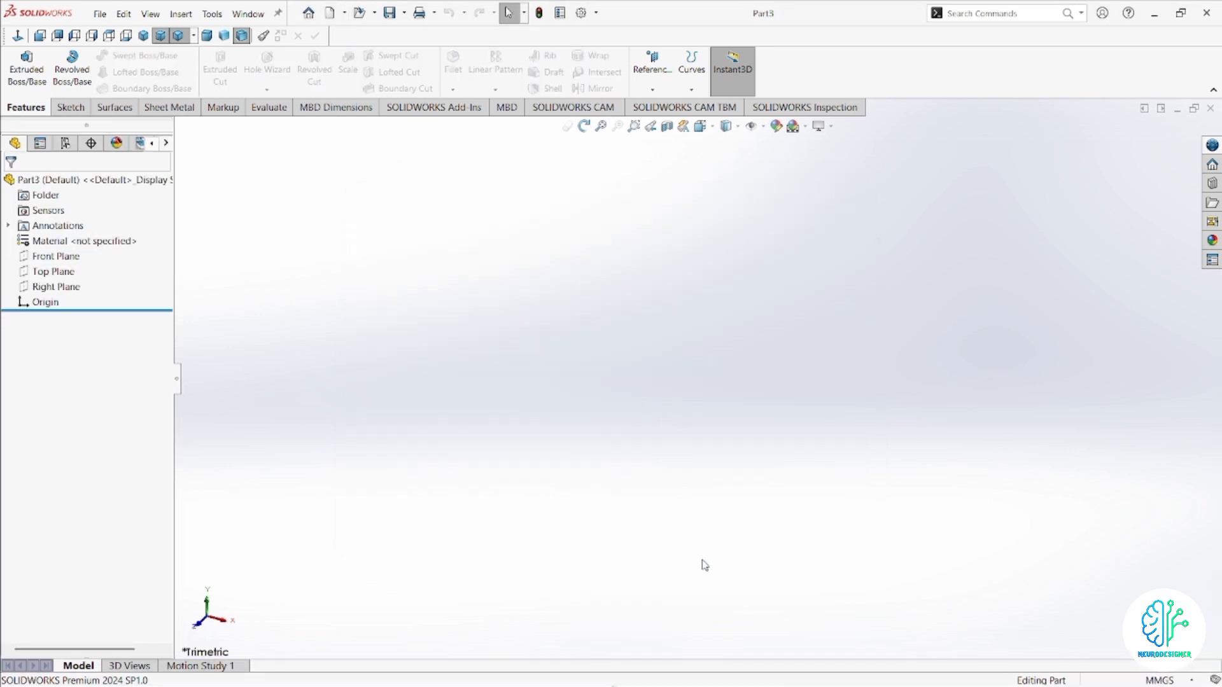
Check the base dimensions in the Drawing 2.JPG reference and start a sketch on the Top Plane.
{"action": "mouse_move", "coordinate": [853, 667]}
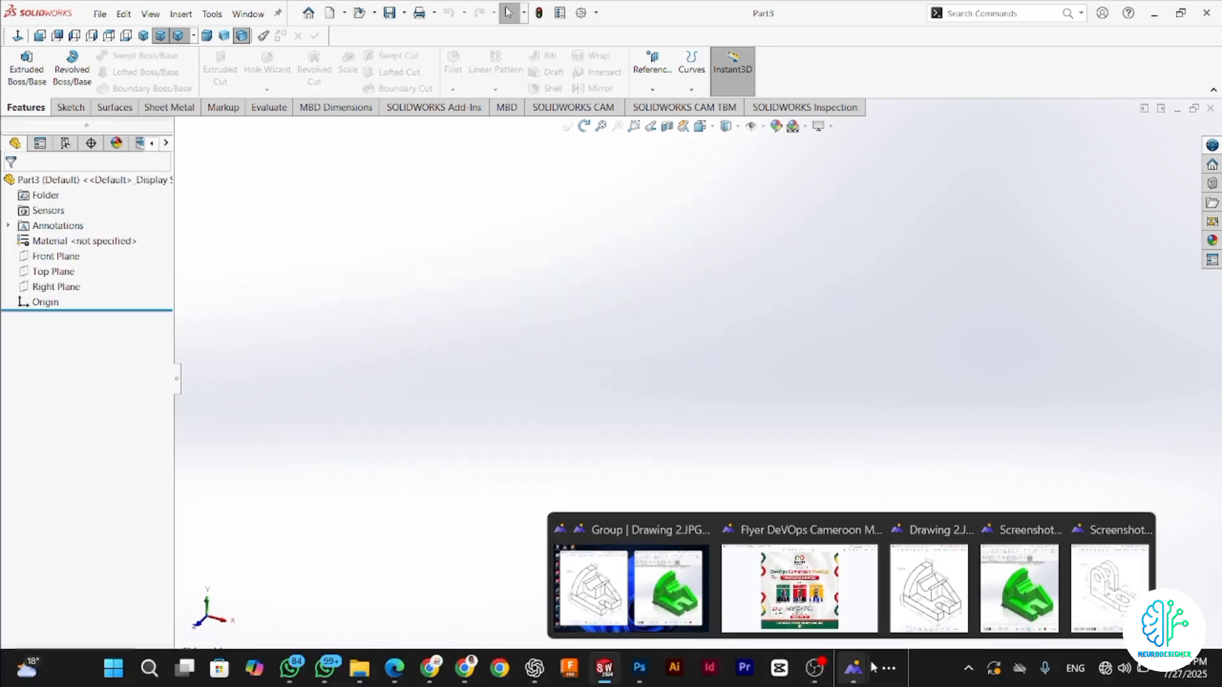
{"action": "left_click", "coordinate": [929, 588]}
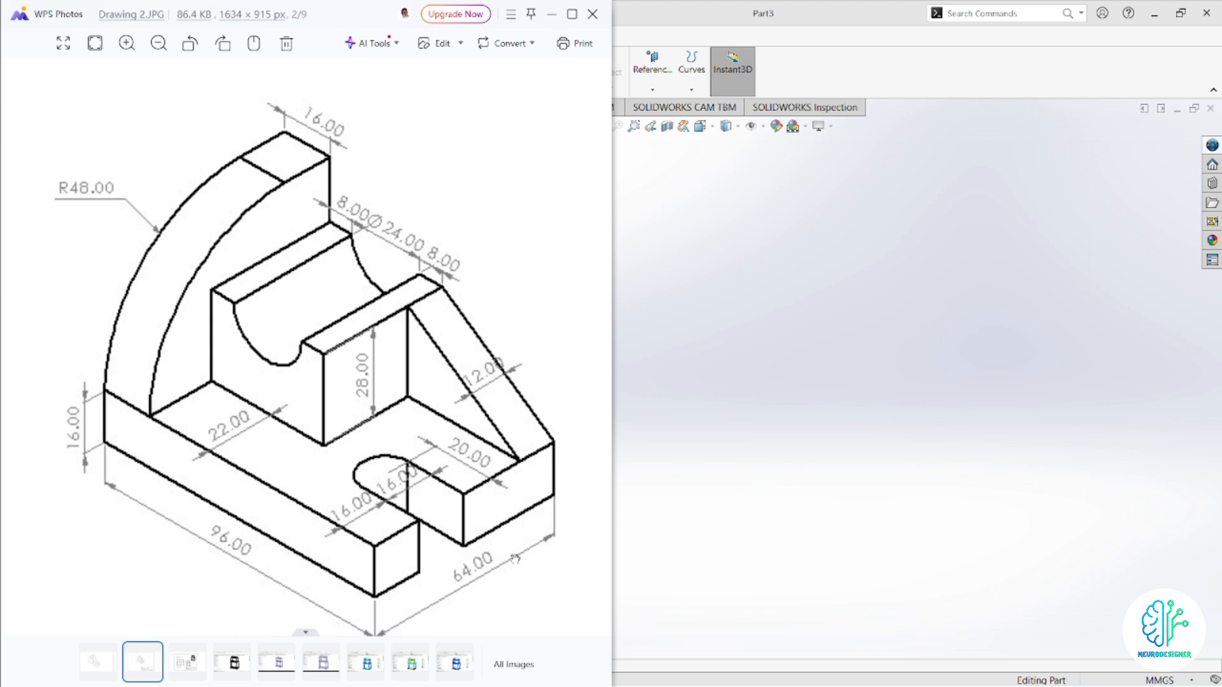
{"action": "left_click", "coordinate": [724, 393]}
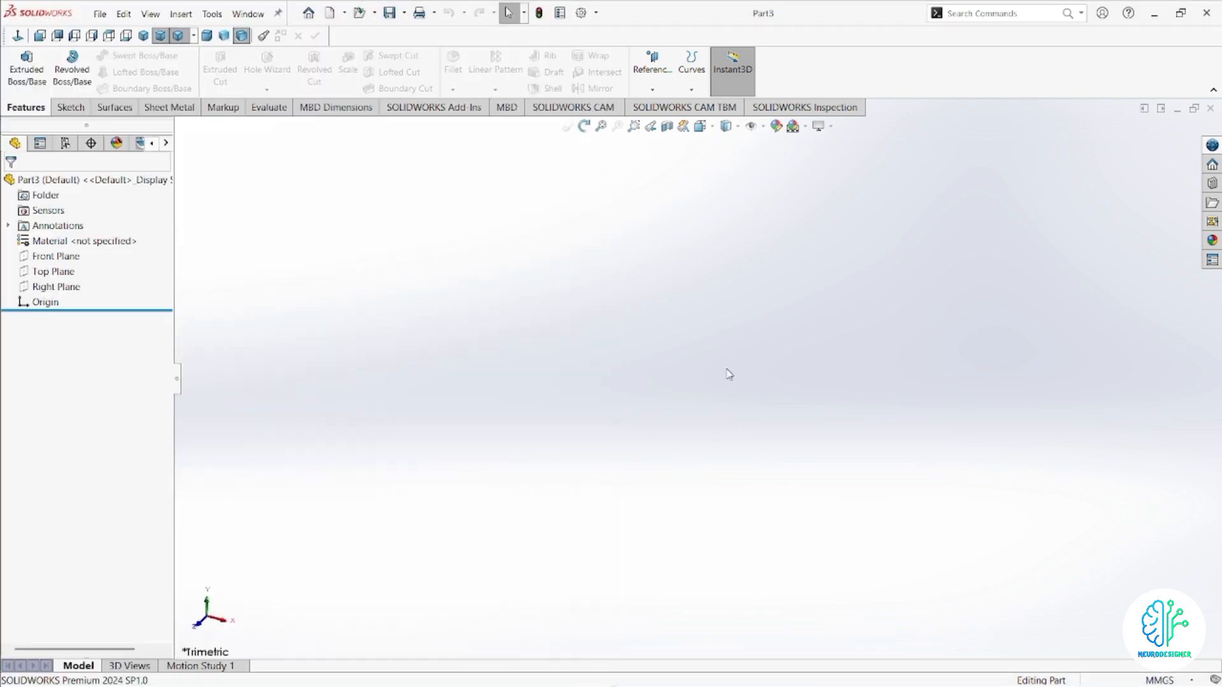
{"action": "left_click", "coordinate": [67, 273]}
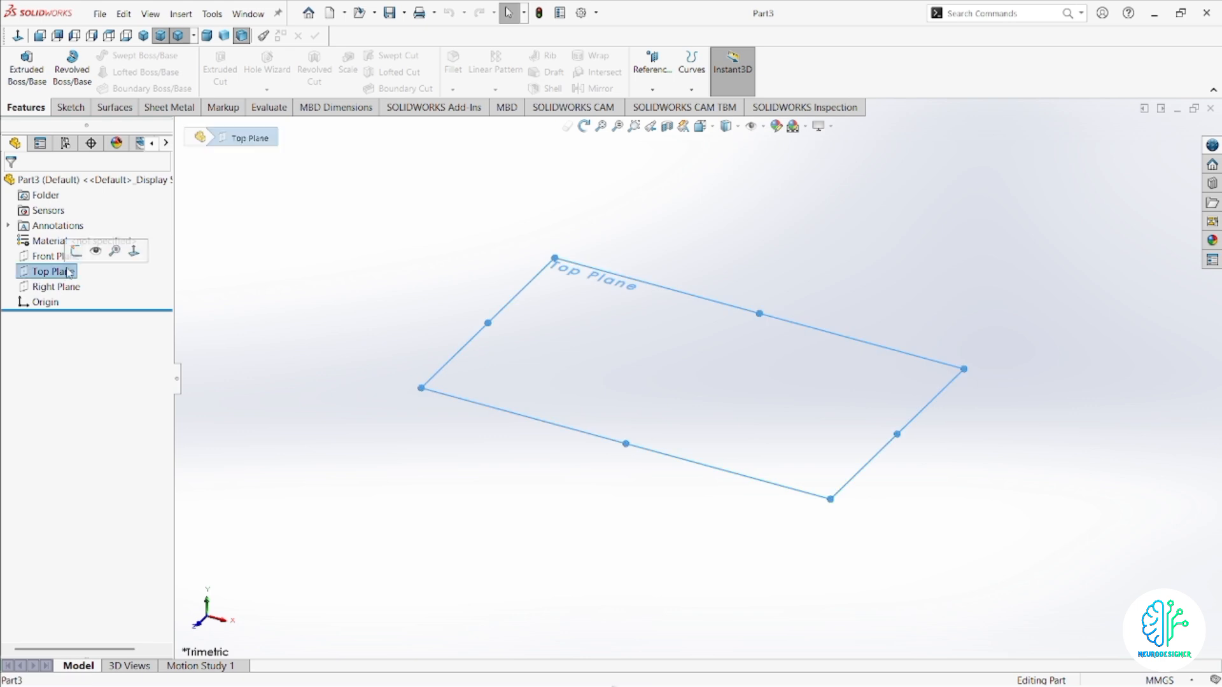
{"action": "left_click", "coordinate": [107, 250]}
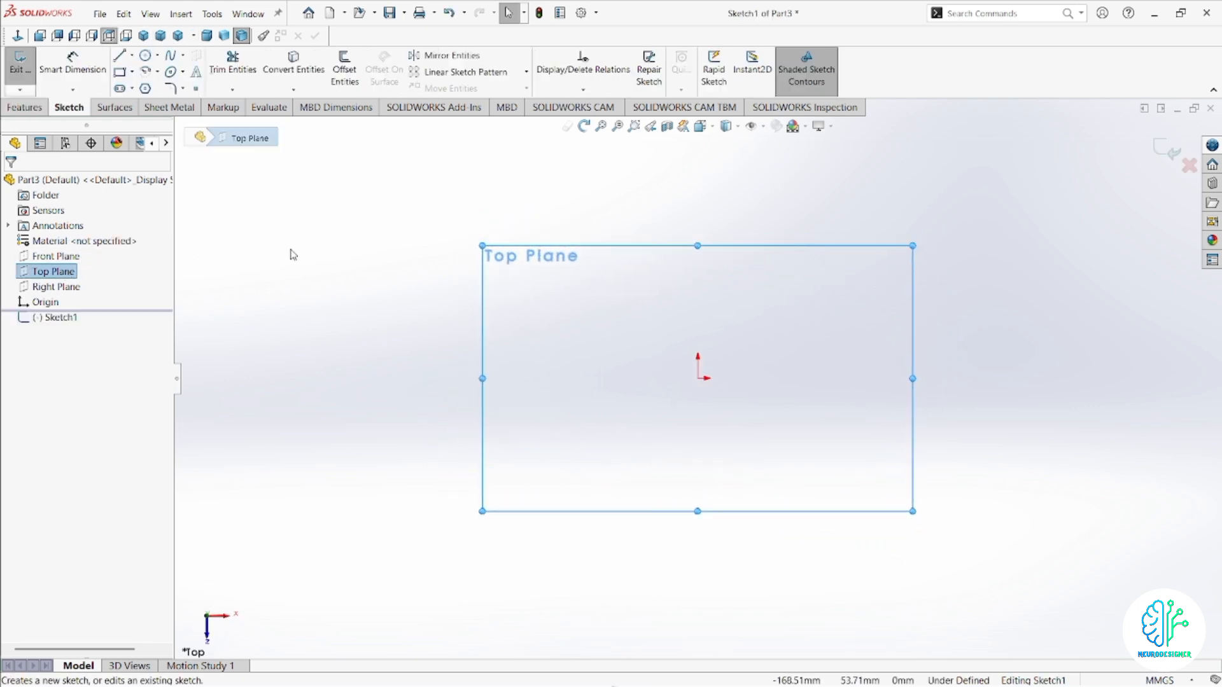
Sketch a corner rectangle about 167 mm wide and 107 mm high with its lower-left corner at the origin.
{"action": "left_click", "coordinate": [127, 74]}
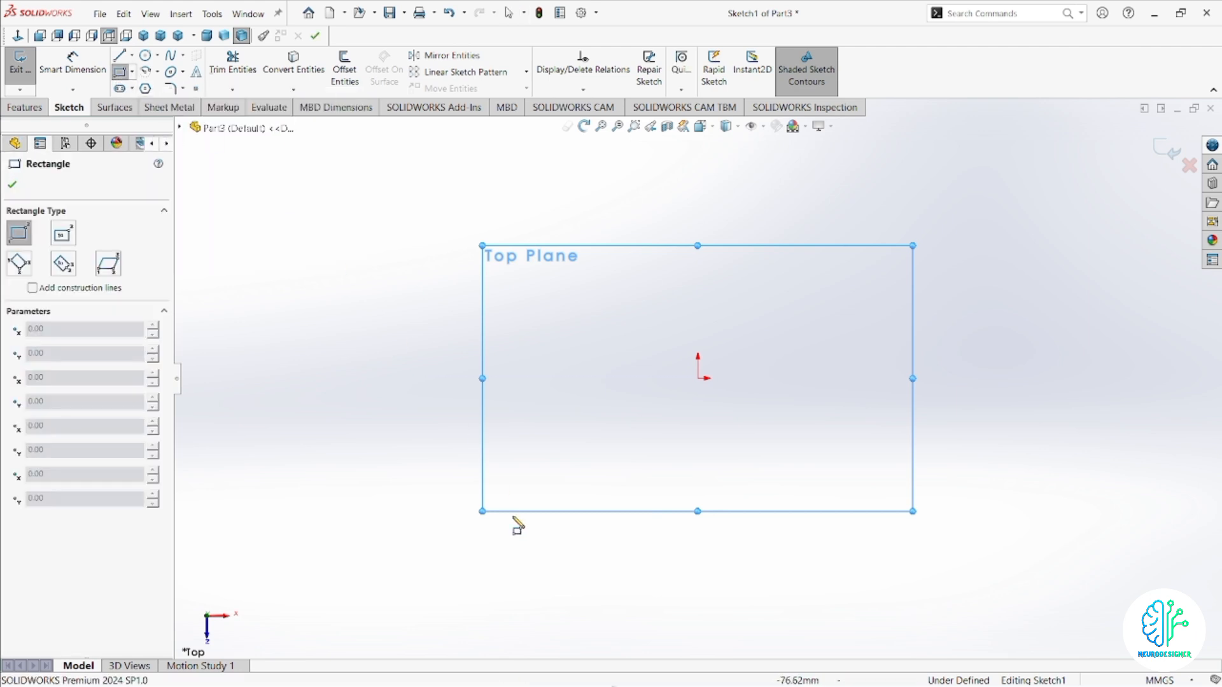
{"action": "mouse_move", "coordinate": [853, 669]}
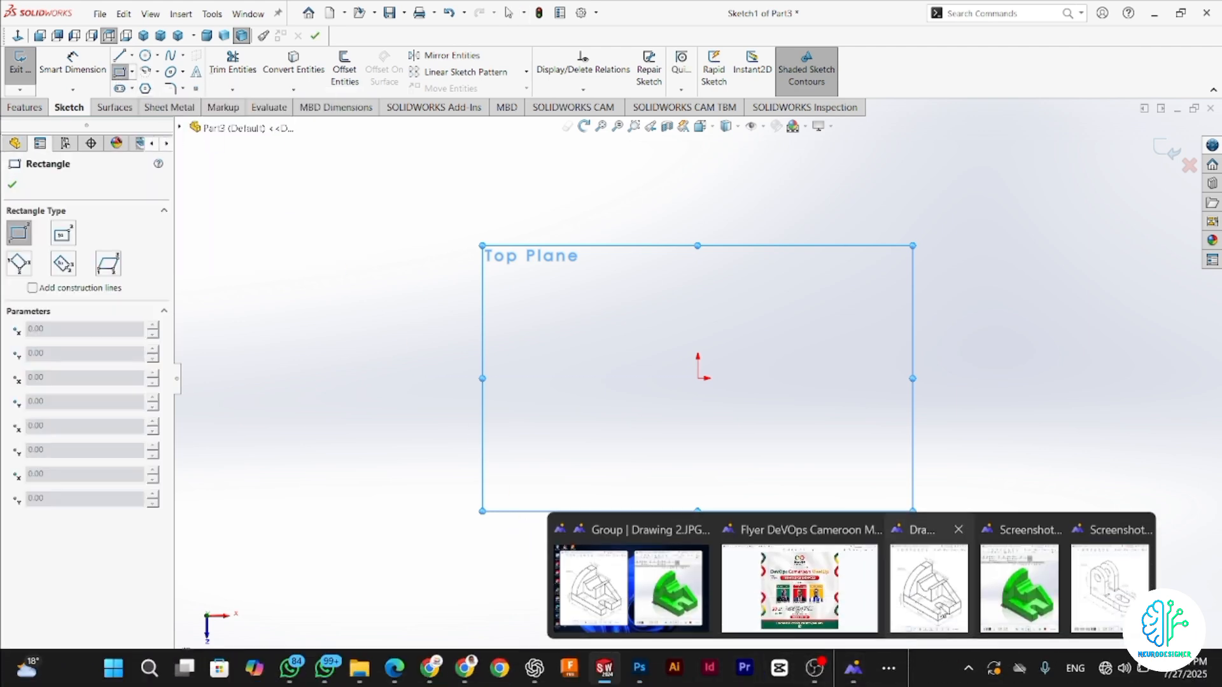
{"action": "left_click", "coordinate": [929, 586]}
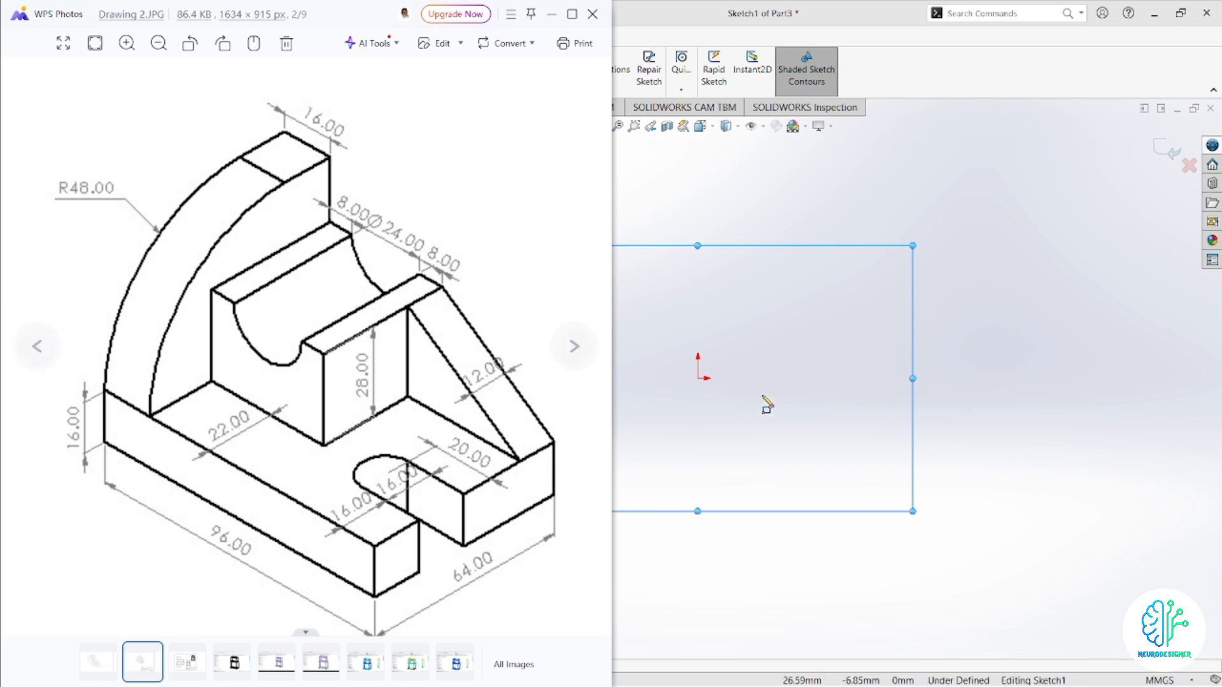
{"action": "left_click", "coordinate": [923, 81]}
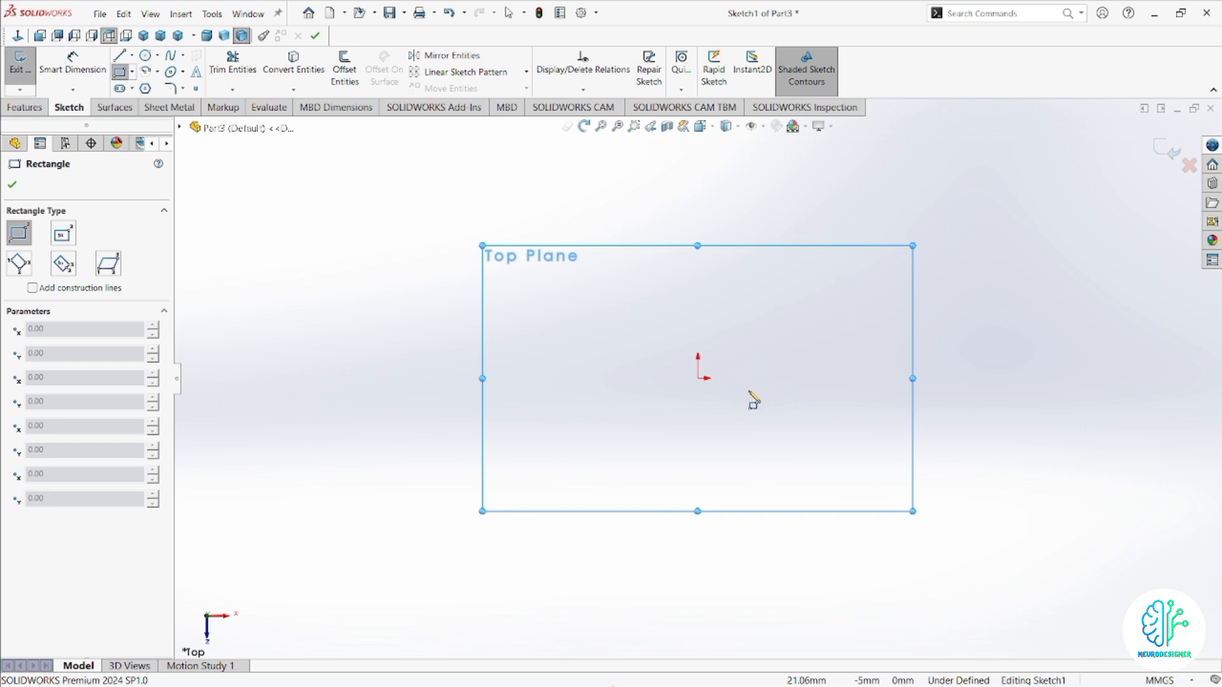
{"action": "middle_click_drag", "start_coordinate": [717, 379], "coordinate": [442, 505], "text": "ctrl"}
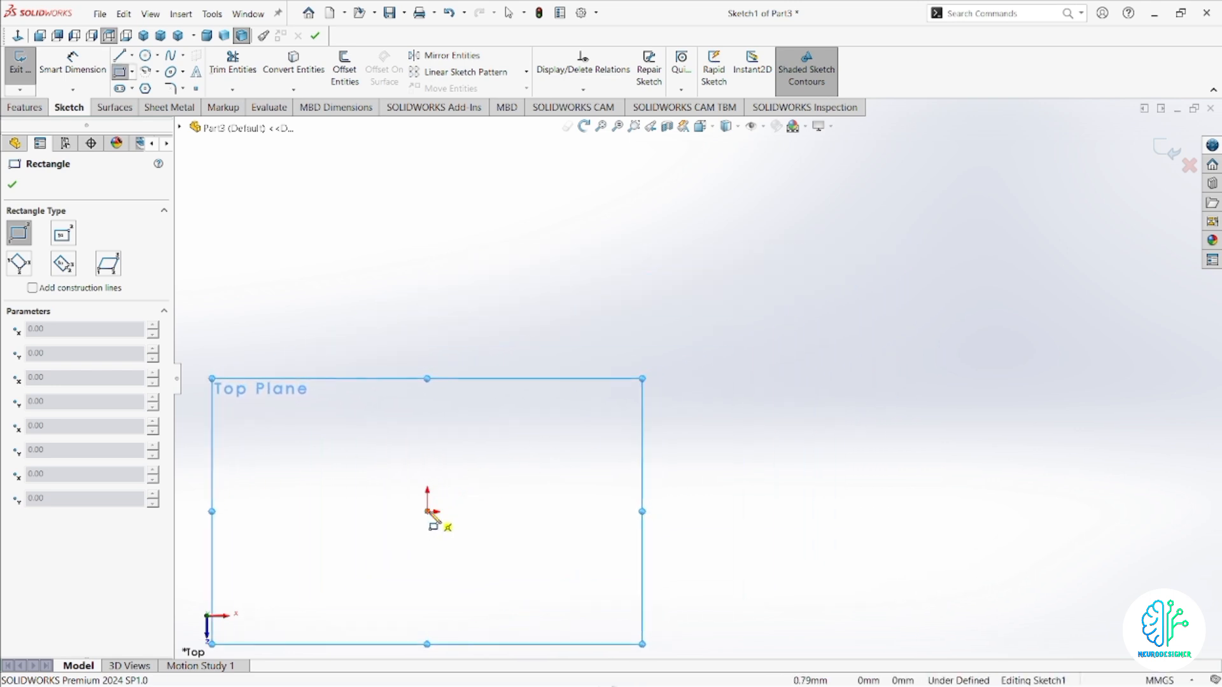
{"action": "mouse_move", "coordinate": [429, 511]}
{"action": "left_mouse_down"}
{"action": "mouse_move", "coordinate": [481, 453]}
{"action": "mouse_move", "coordinate": [830, 254]}
{"action": "left_mouse_up"}
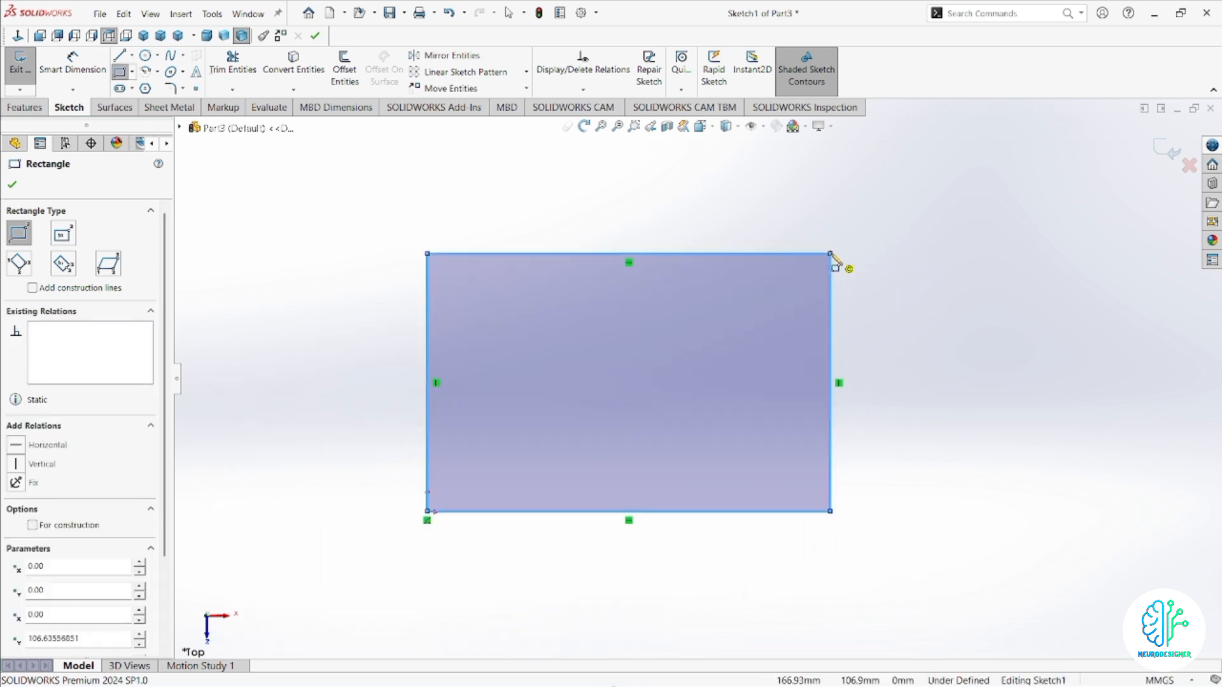
Dimension the rectangle 96 mm wide and 64 mm high.
{"action": "left_click", "coordinate": [84, 59]}
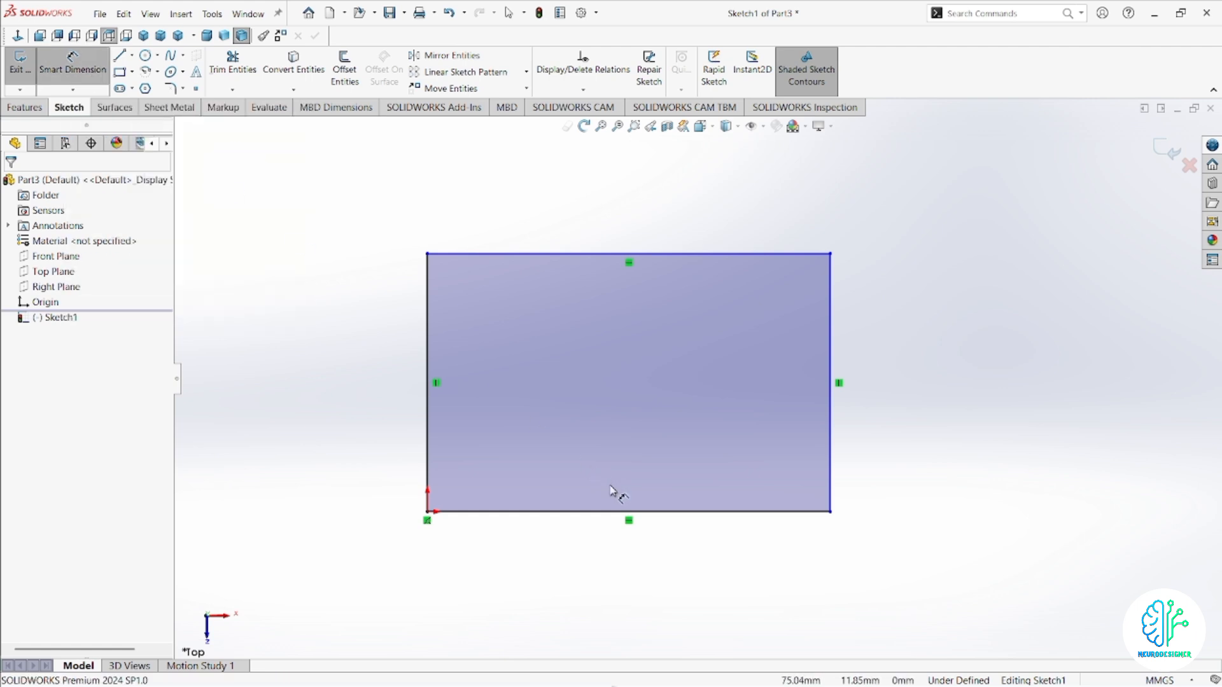
{"action": "left_click", "coordinate": [625, 513]}
{"action": "left_click", "coordinate": [617, 556]}
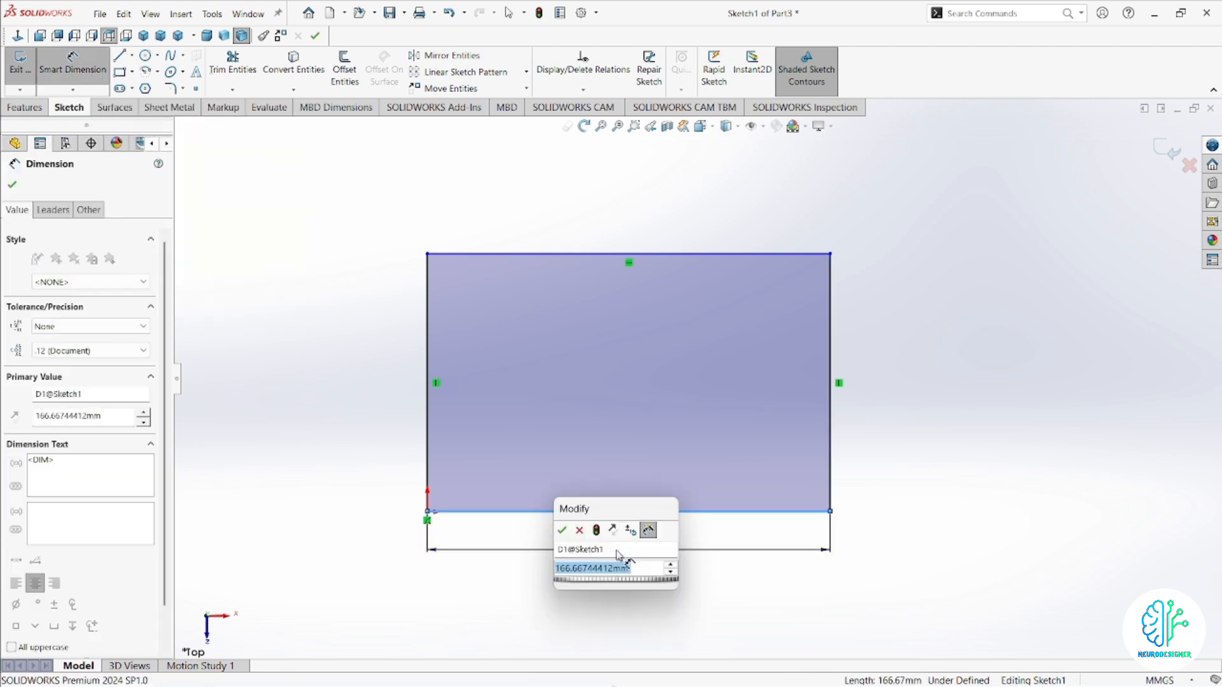
{"action": "type", "text": "96"}
{"action": "key", "text": "Return"}
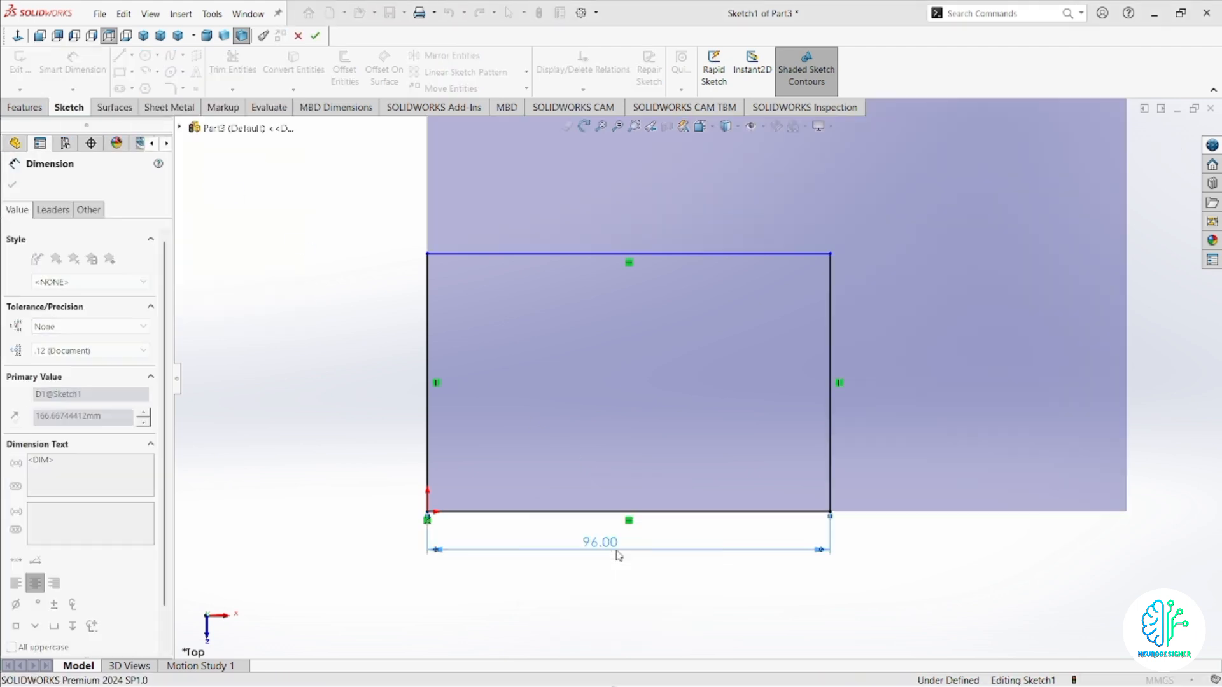
{"action": "left_click", "coordinate": [833, 375]}
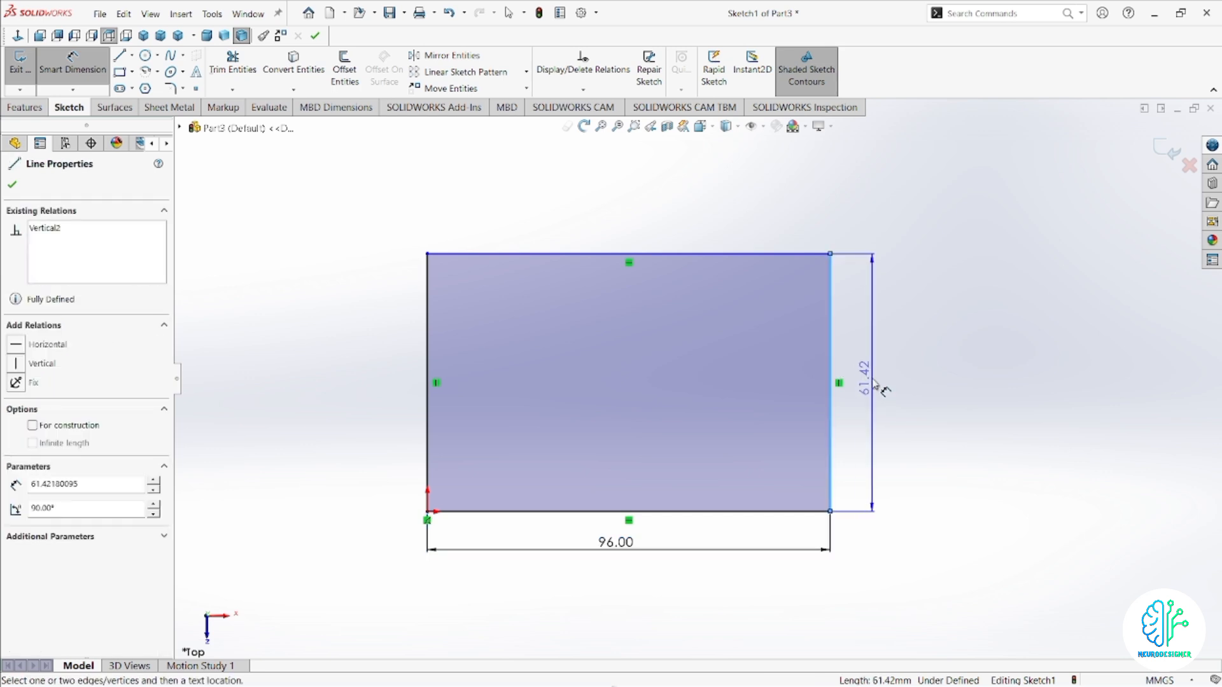
{"action": "left_click", "coordinate": [874, 382]}
{"action": "type", "text": "64"}
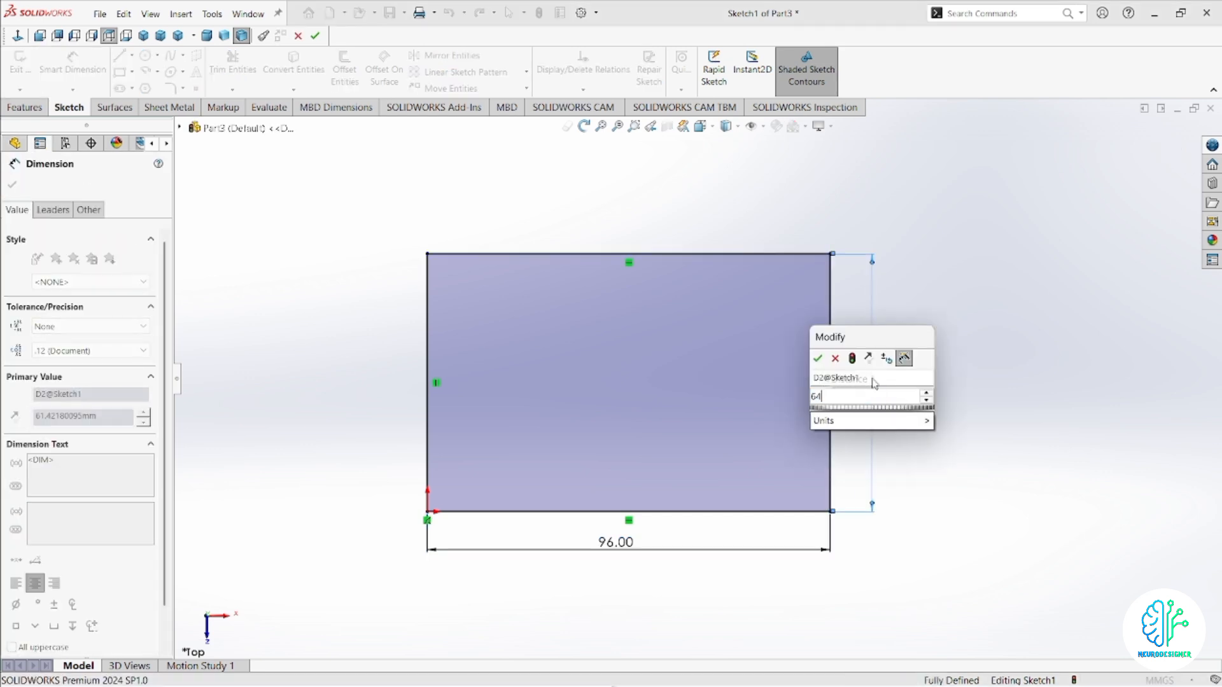
{"action": "key", "text": "Return"}
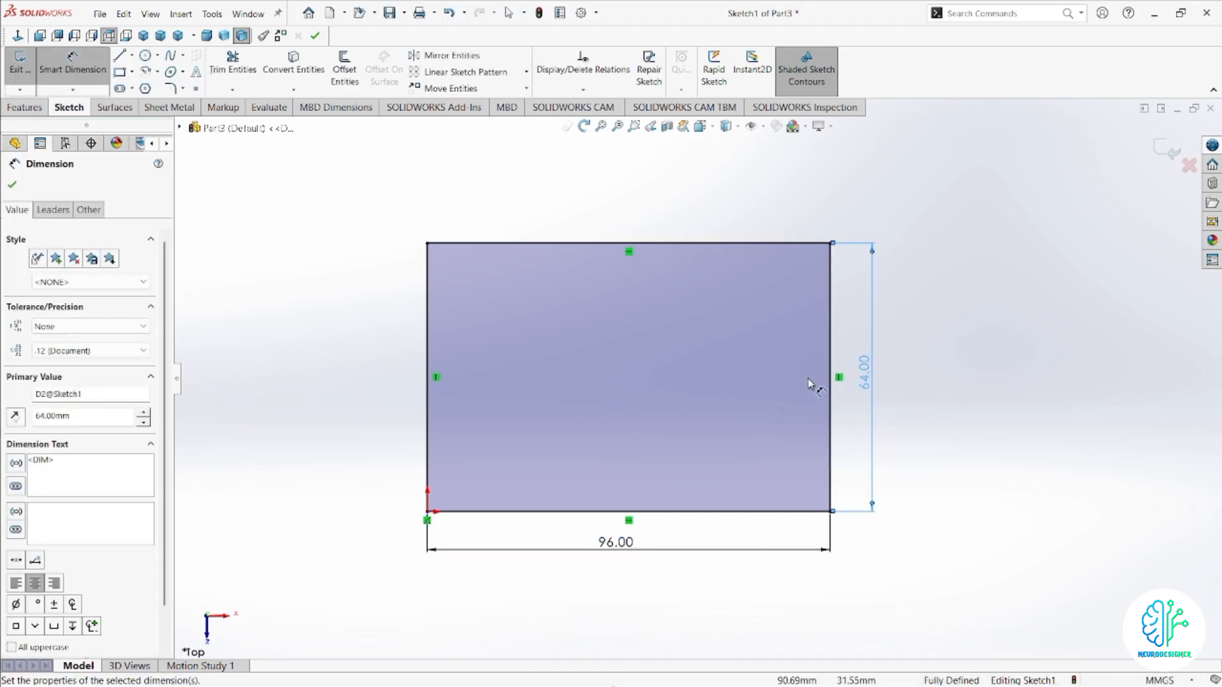
Extrude the rectangle as a blind boss to a depth of 16 mm.
{"action": "left_click", "coordinate": [35, 109]}
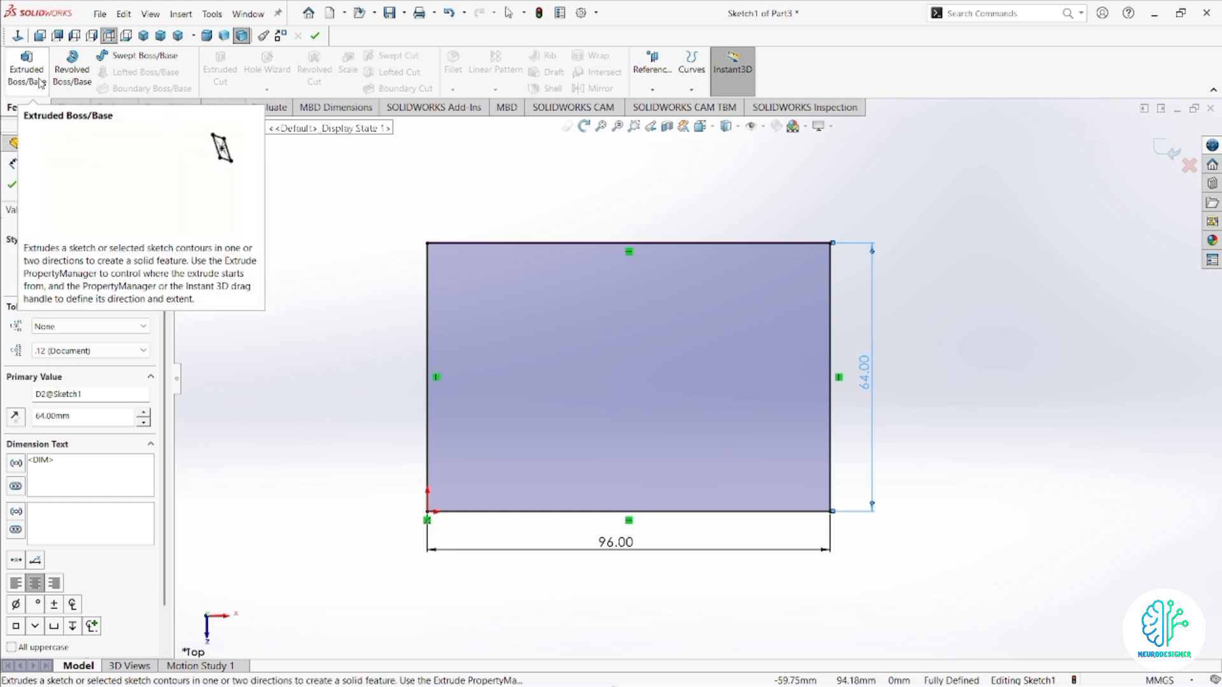
{"action": "left_click", "coordinate": [27, 64]}
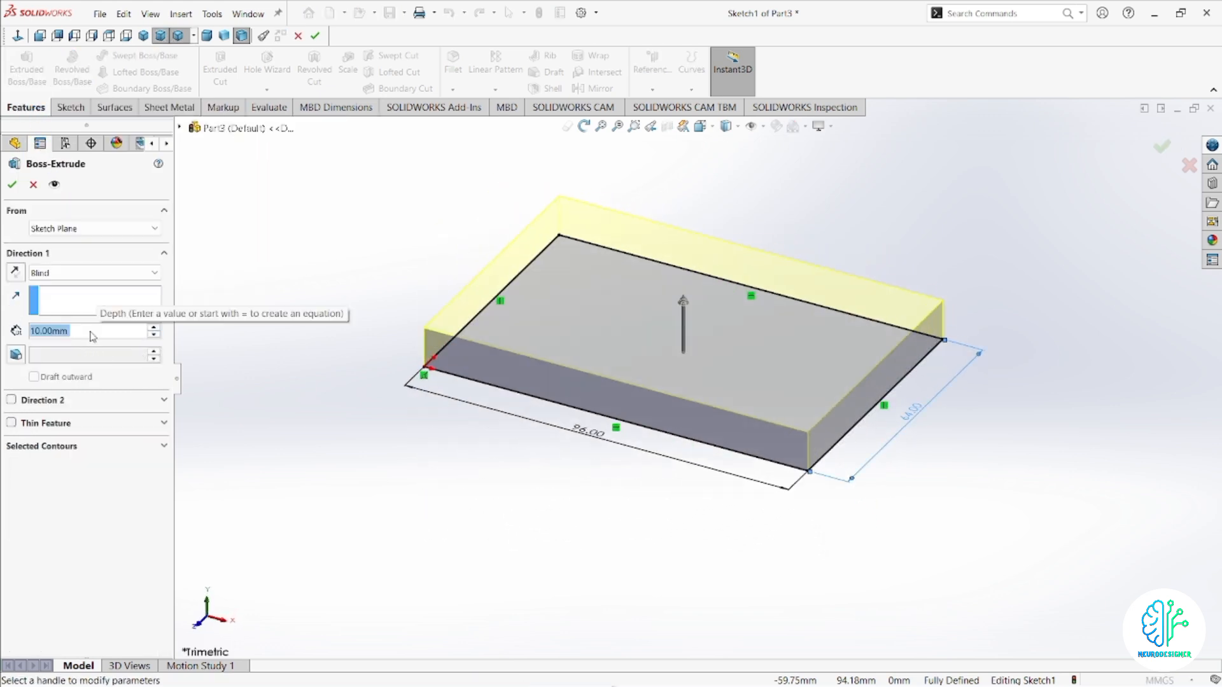
{"action": "type", "text": "16"}
{"action": "key", "text": "Return"}
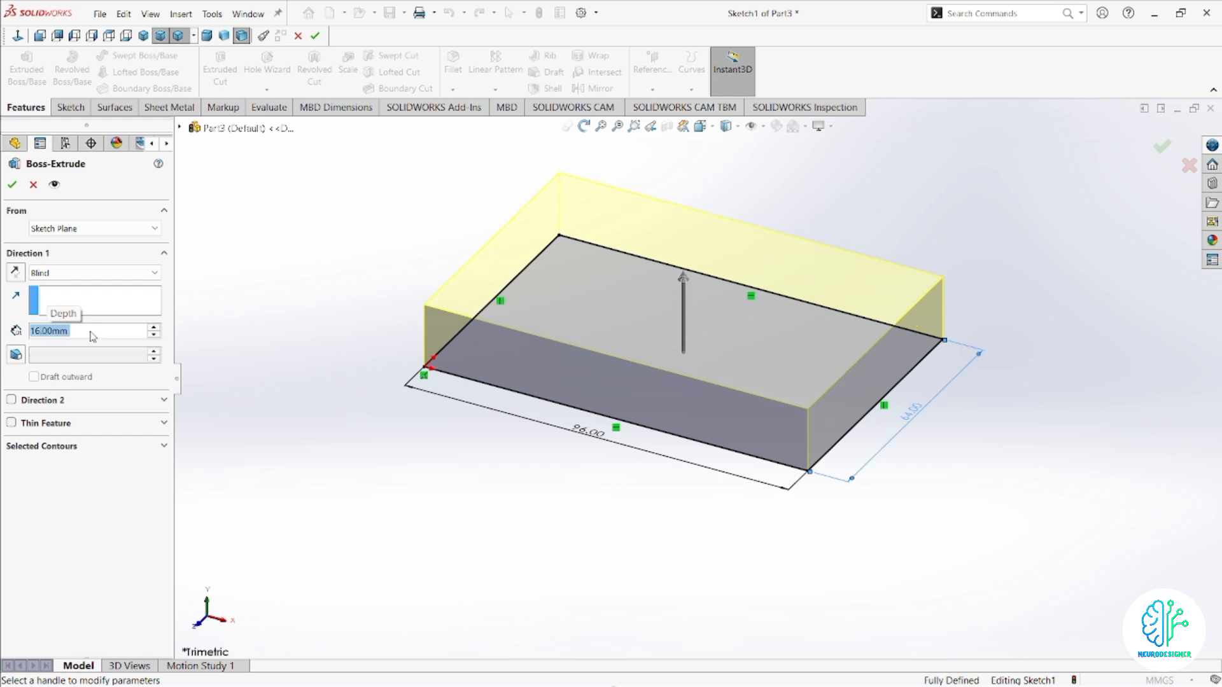
{"action": "left_click", "coordinate": [11, 185]}
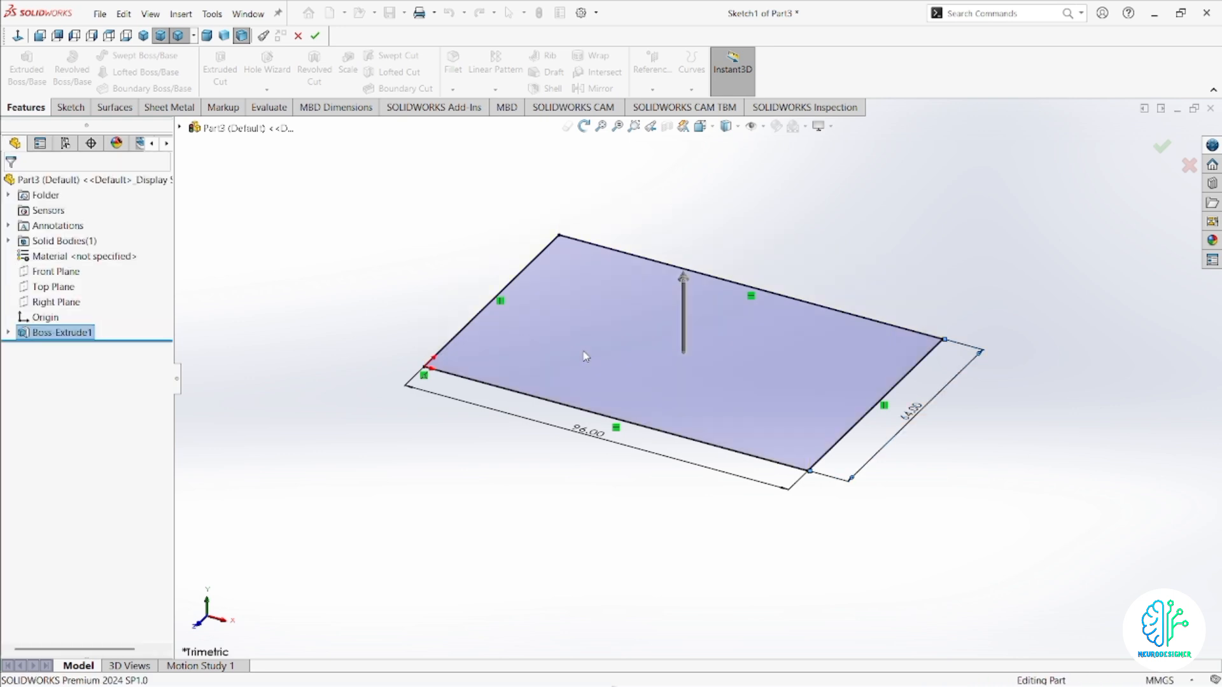
Check the slot dimensions in the reference drawing and start a sketch on the base block's top face.
{"action": "scroll", "coordinate": [726, 318], "scroll_direction": "up", "scroll_amount": 3}
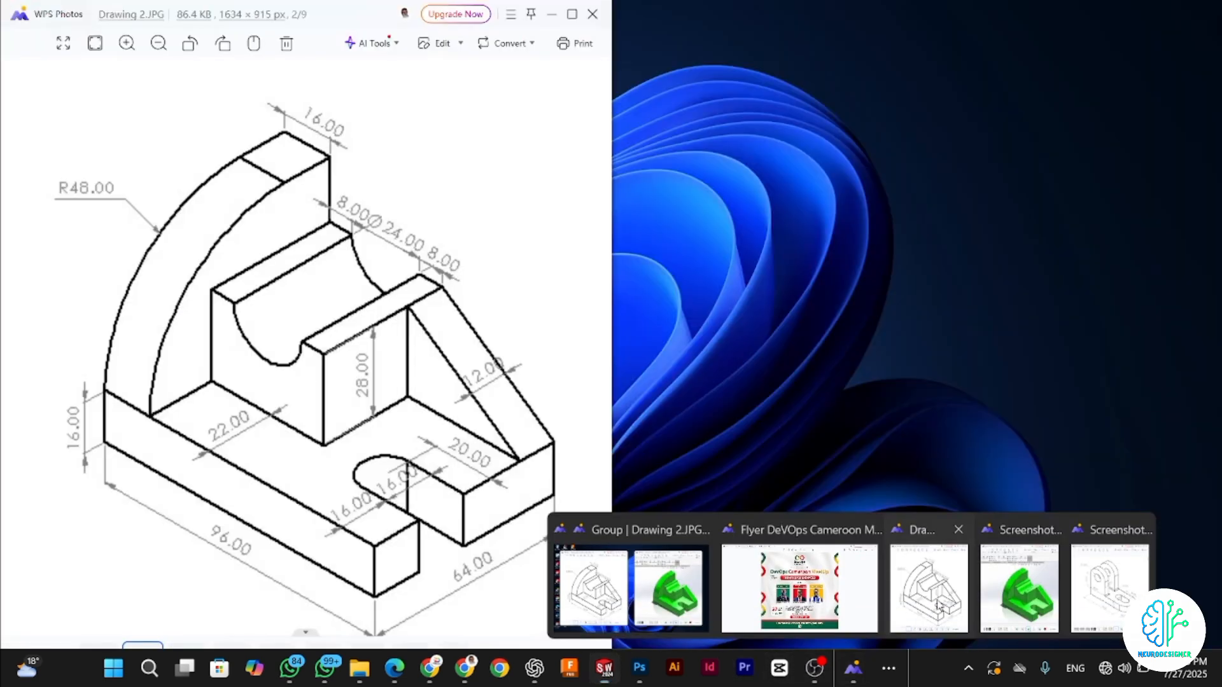
{"action": "left_click", "coordinate": [938, 605]}
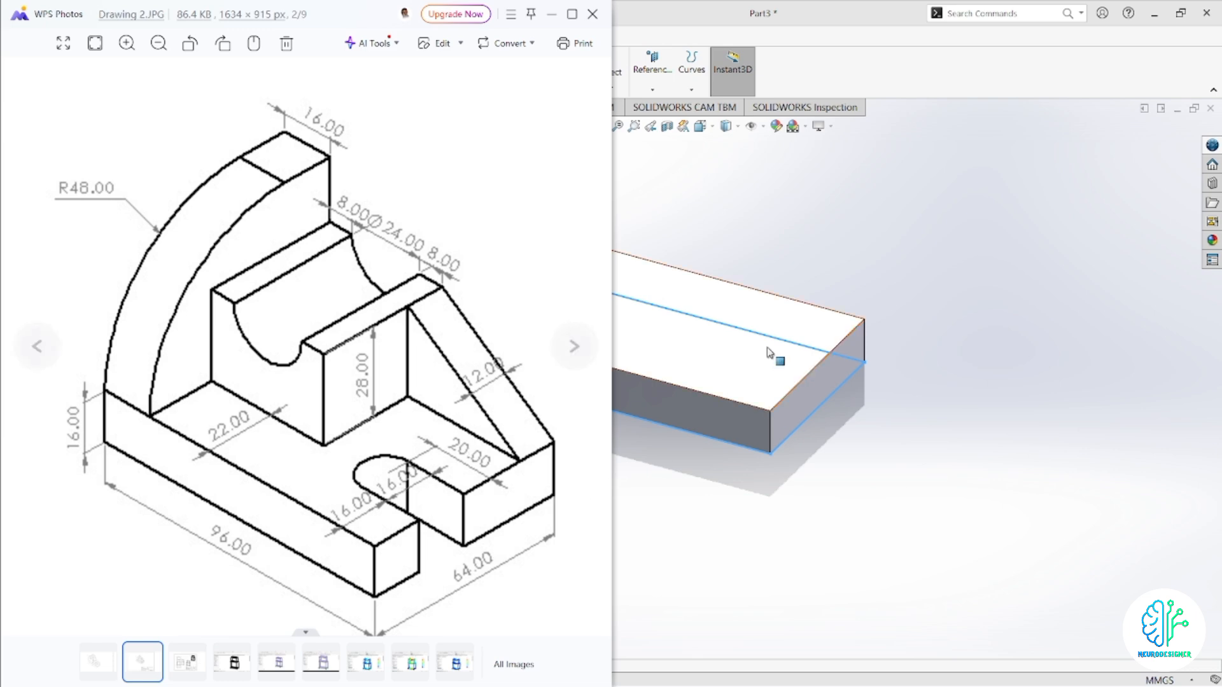
{"action": "left_click", "coordinate": [784, 239]}
{"action": "left_click", "coordinate": [657, 372]}
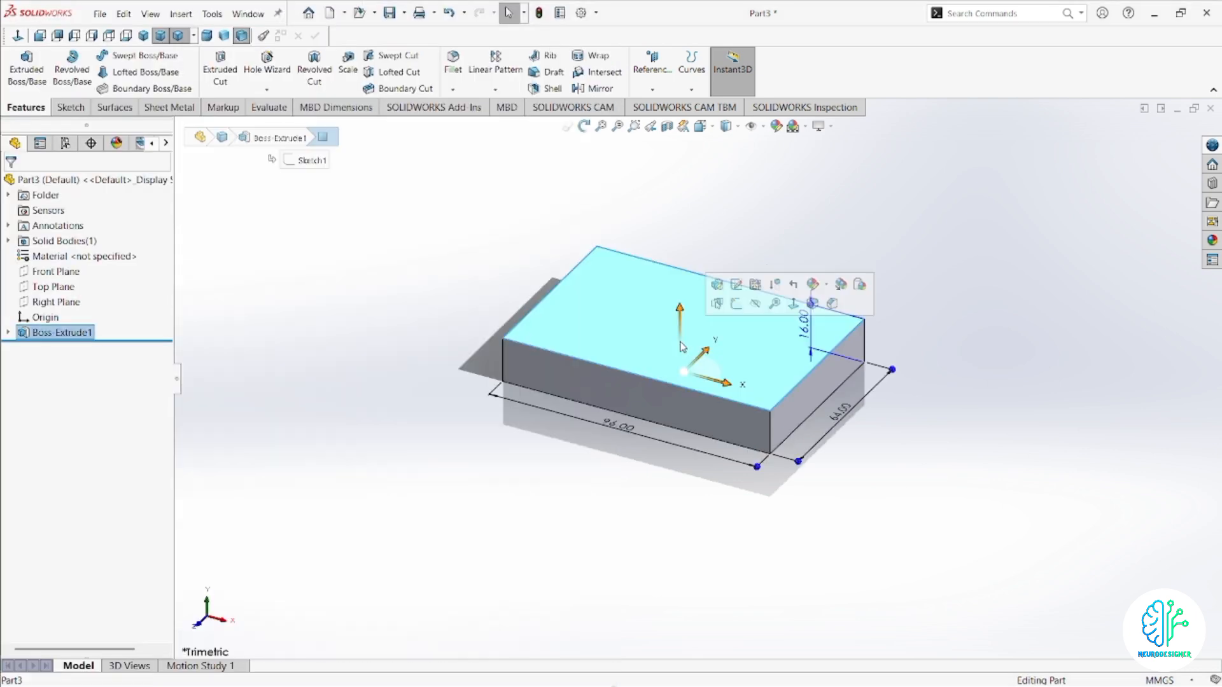
{"action": "left_click", "coordinate": [738, 305]}
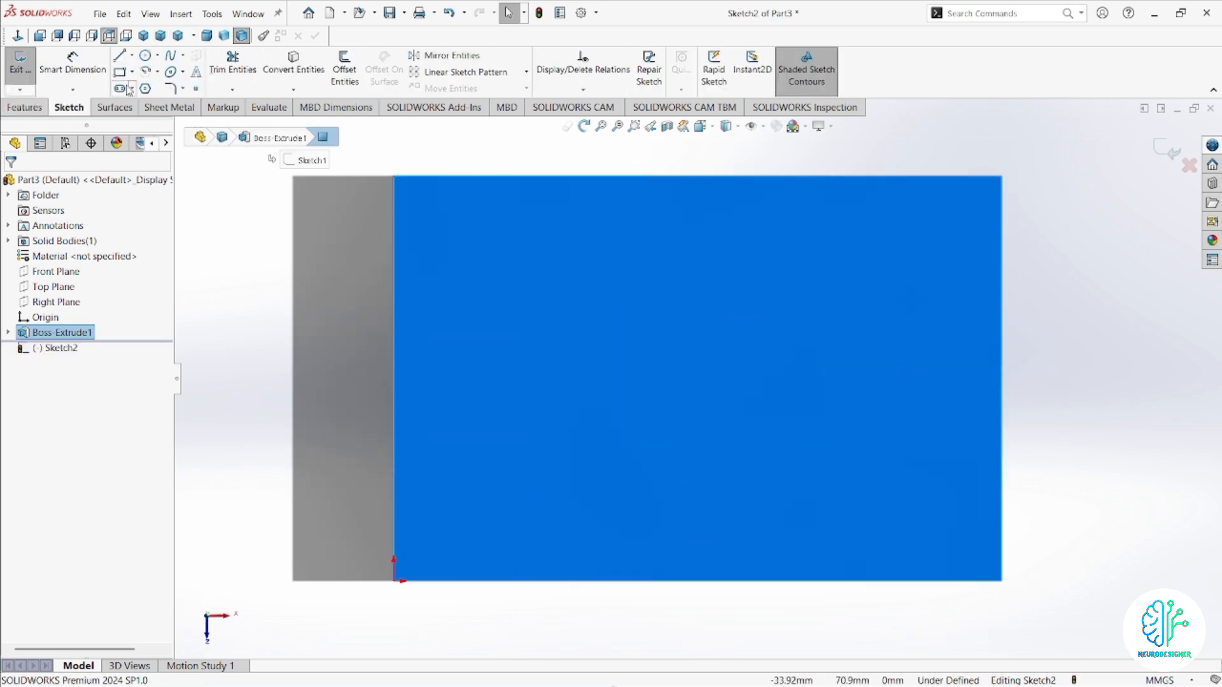
Sketch a horizontal straight slot starting on the block's right edge, about 21 mm between centres and 8.4 mm wide.
{"action": "left_click", "coordinate": [128, 89]}
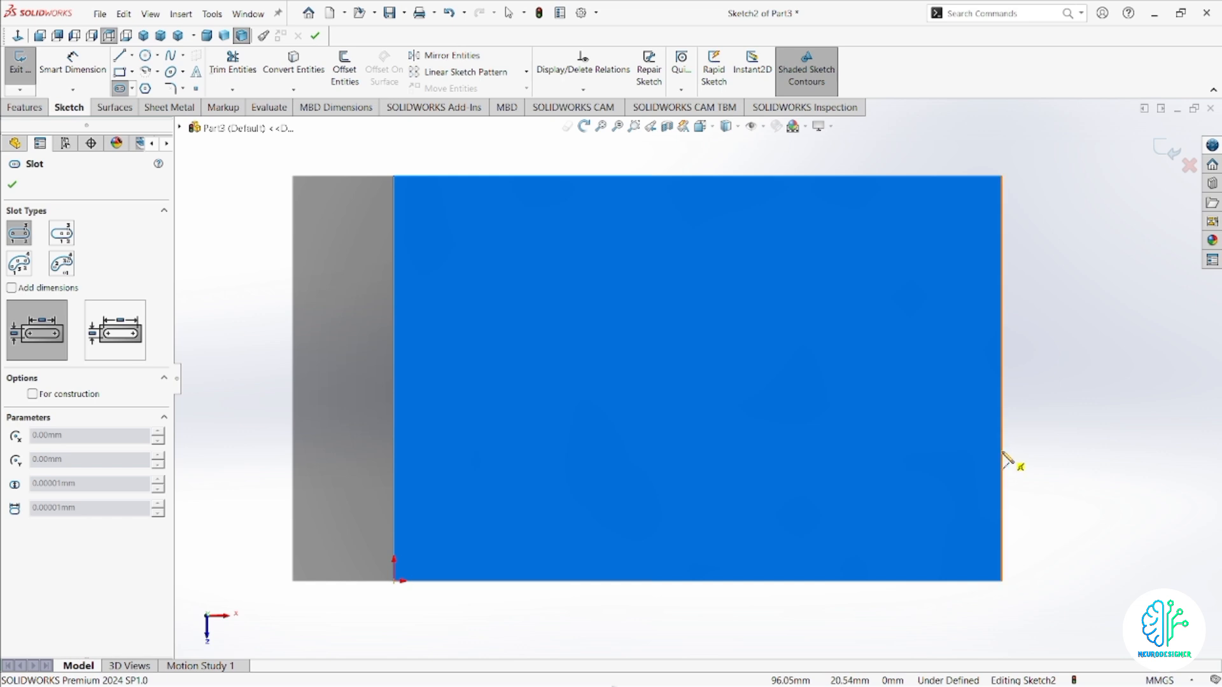
{"action": "left_click", "coordinate": [1002, 451]}
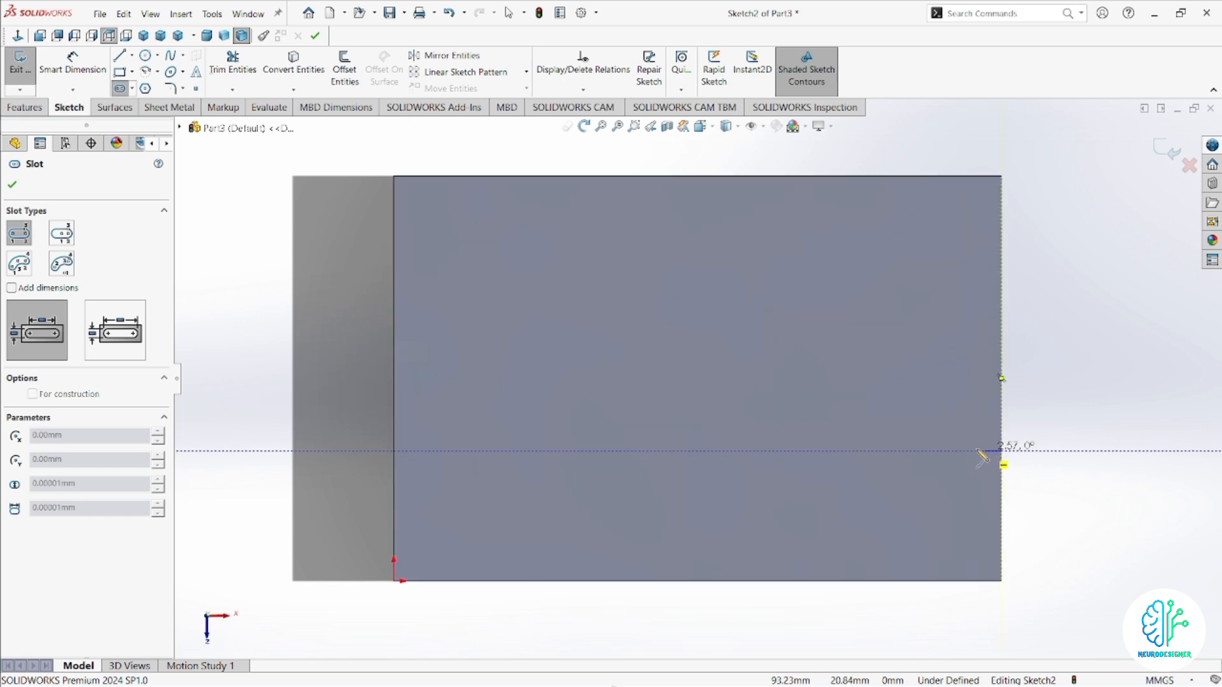
{"action": "left_click", "coordinate": [871, 452]}
{"action": "left_click", "coordinate": [871, 482]}
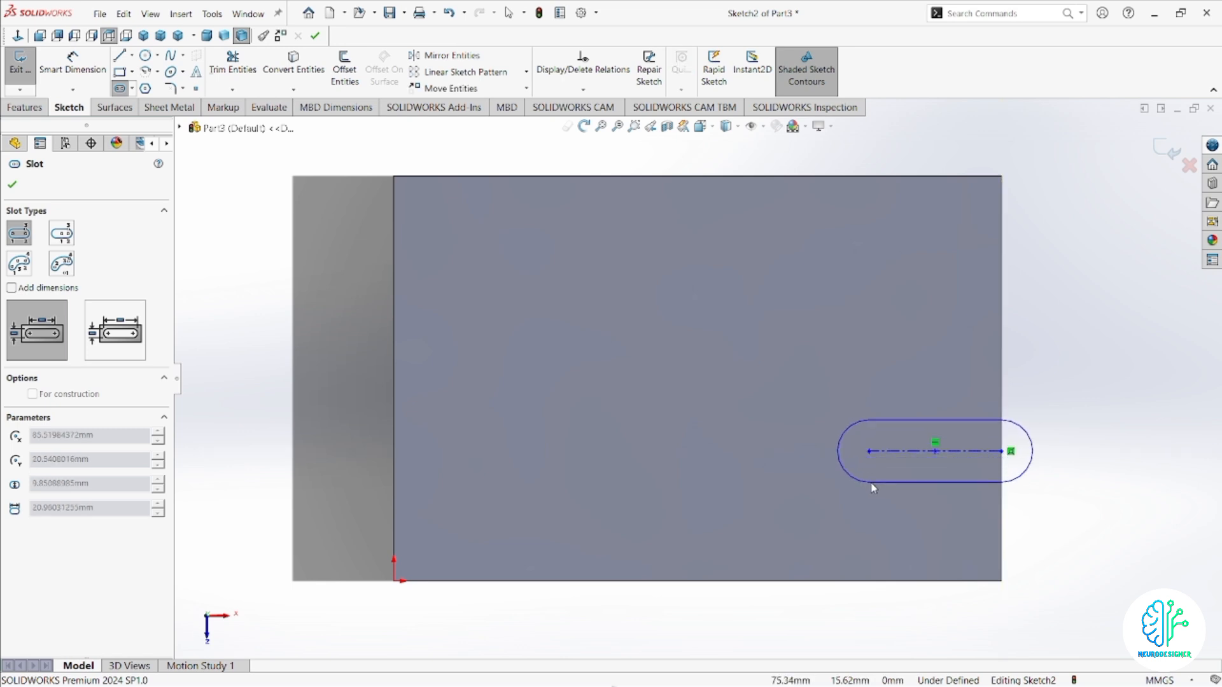
{"action": "left_click", "coordinate": [873, 482]}
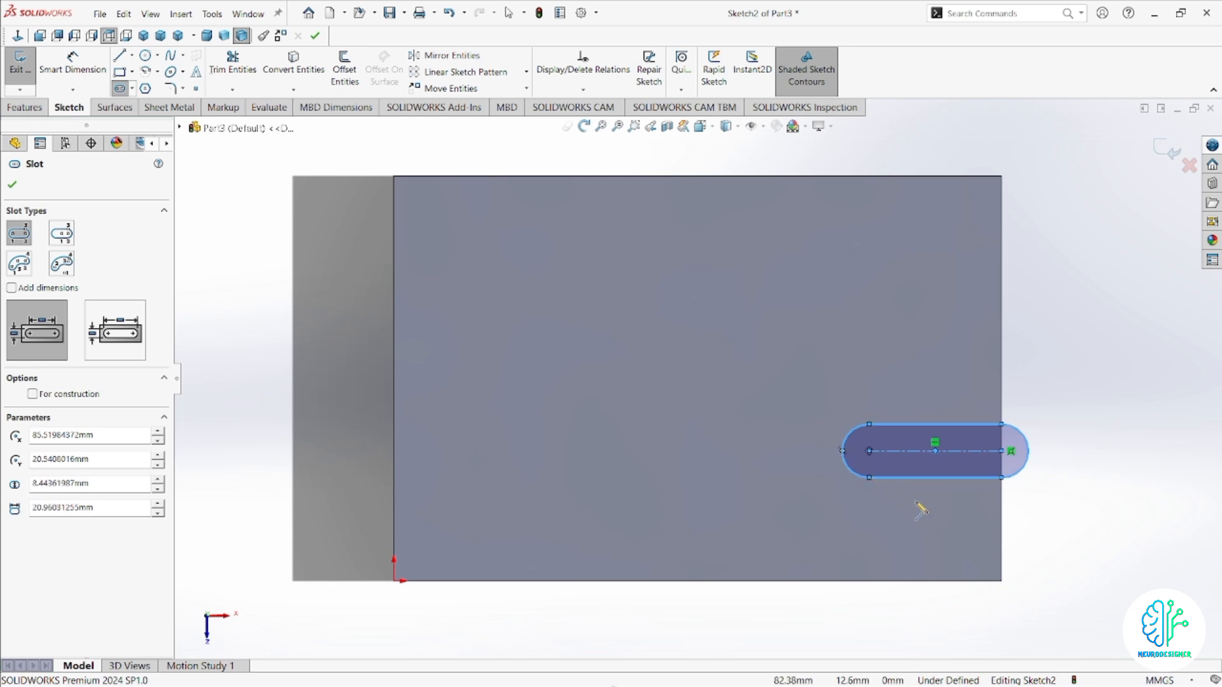
Dimension the slot 20 mm between its arc centres and 16 mm wide.
{"action": "left_click", "coordinate": [78, 60]}
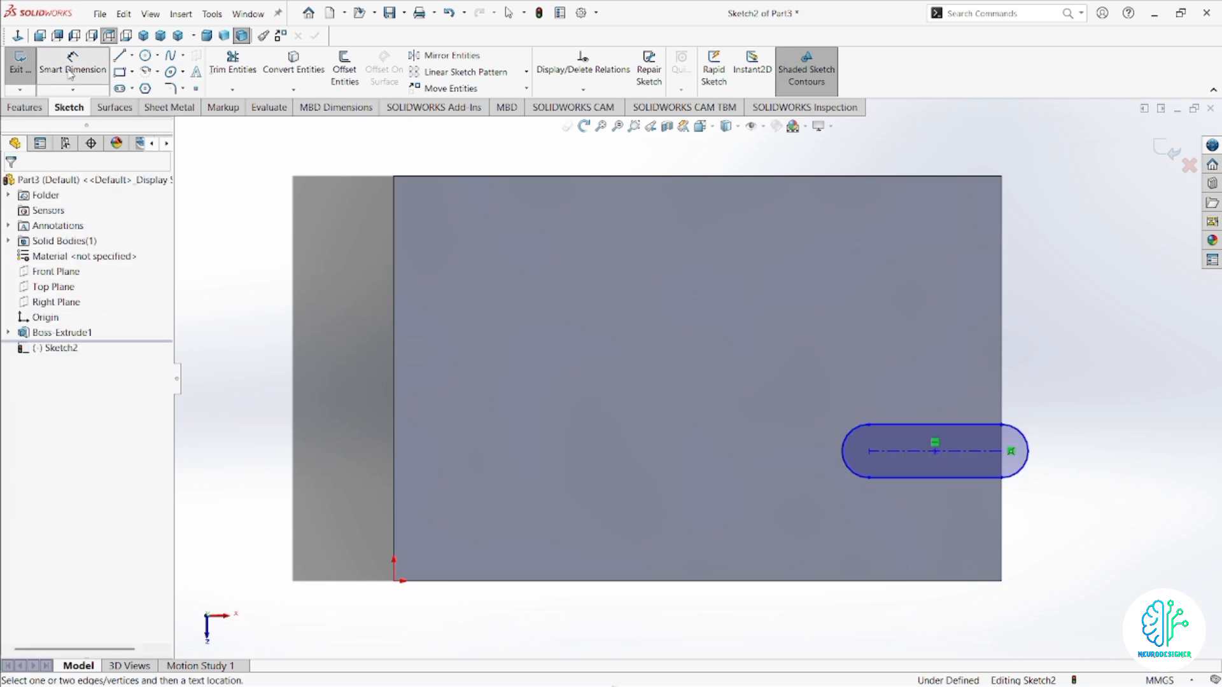
{"action": "left_click", "coordinate": [914, 454]}
{"action": "left_click", "coordinate": [926, 380]}
{"action": "type", "text": "20"}
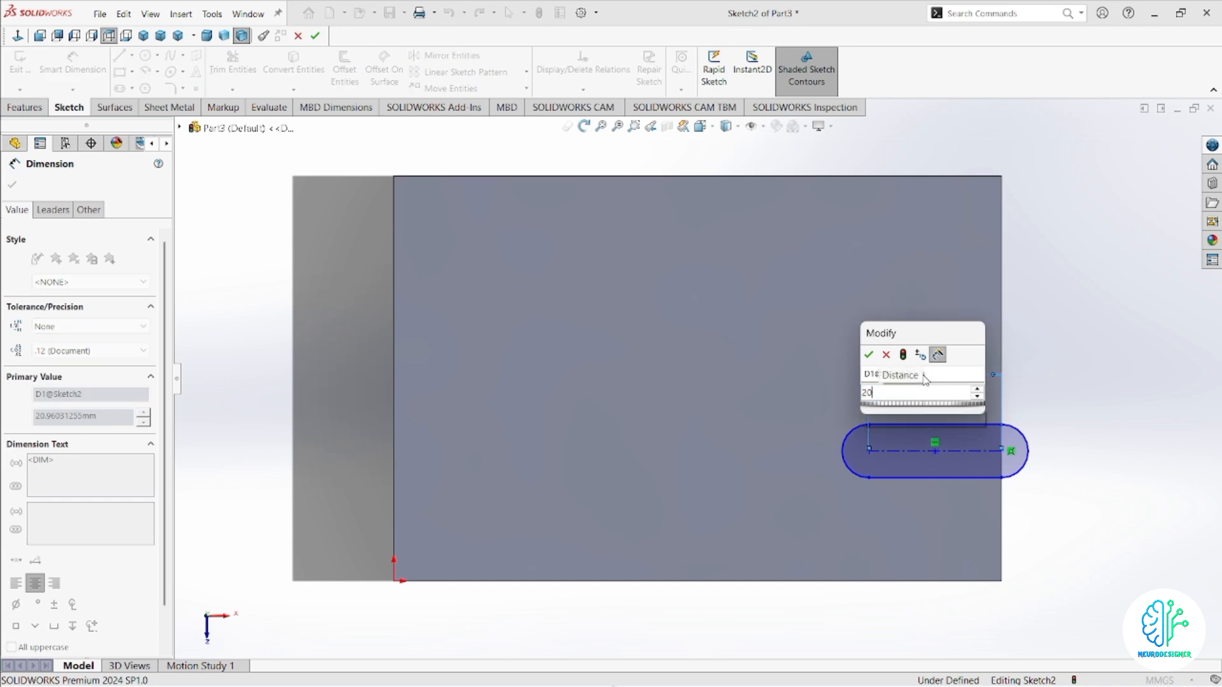
{"action": "key", "text": "Return"}
{"action": "left_click", "coordinate": [918, 425]}
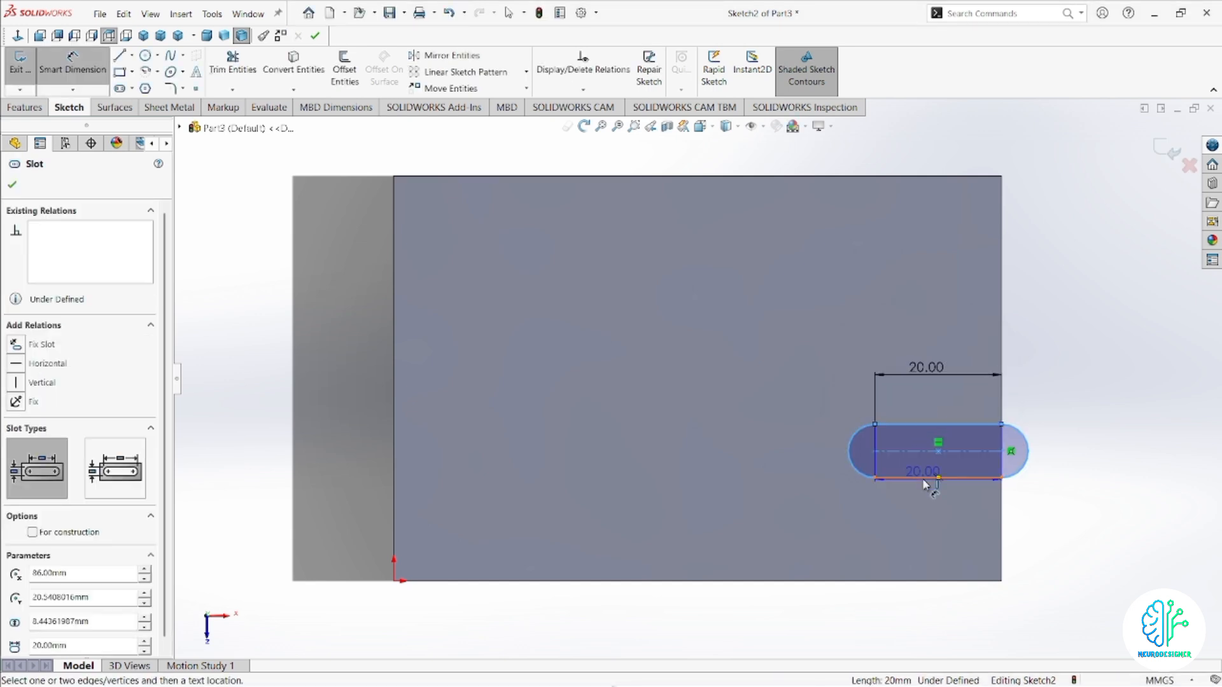
{"action": "left_click", "coordinate": [921, 478]}
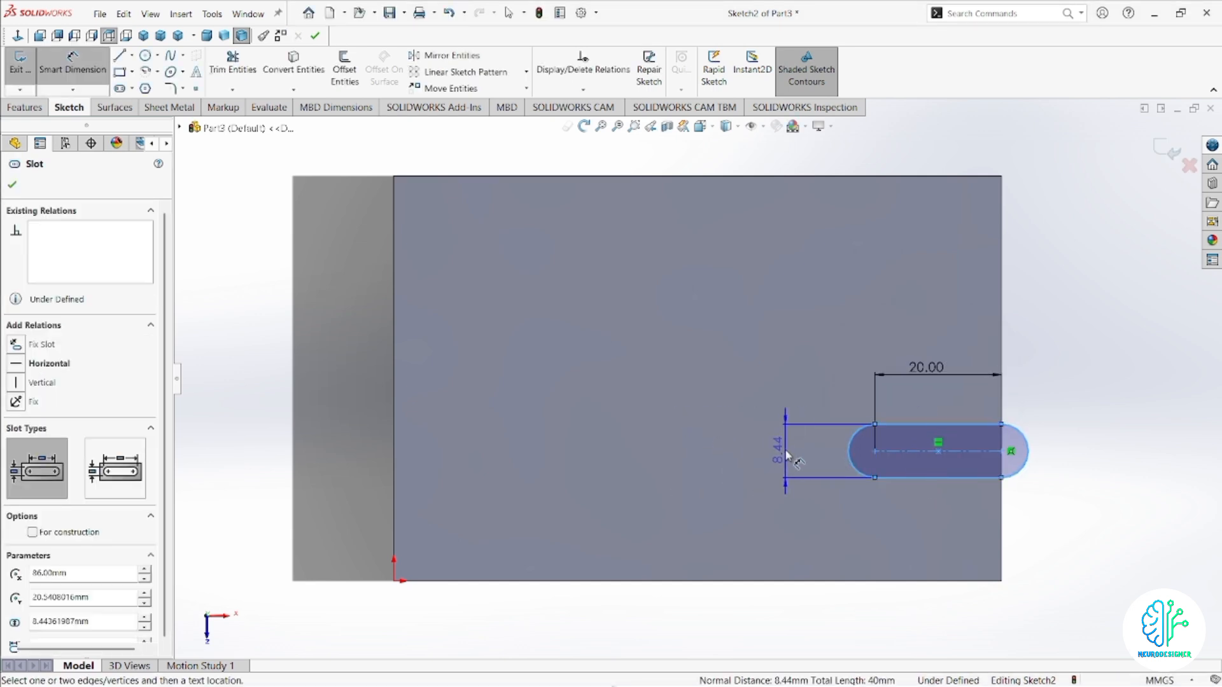
{"action": "left_click", "coordinate": [804, 456]}
{"action": "type", "text": "16"}
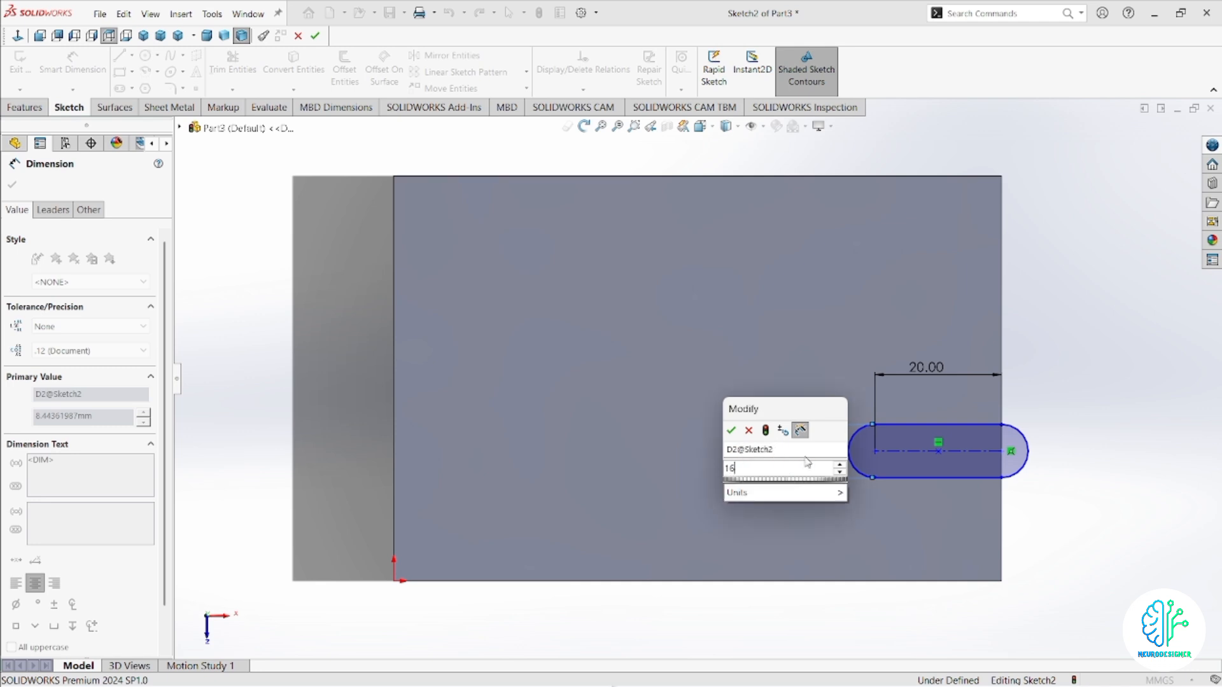
{"action": "key", "text": "Return"}
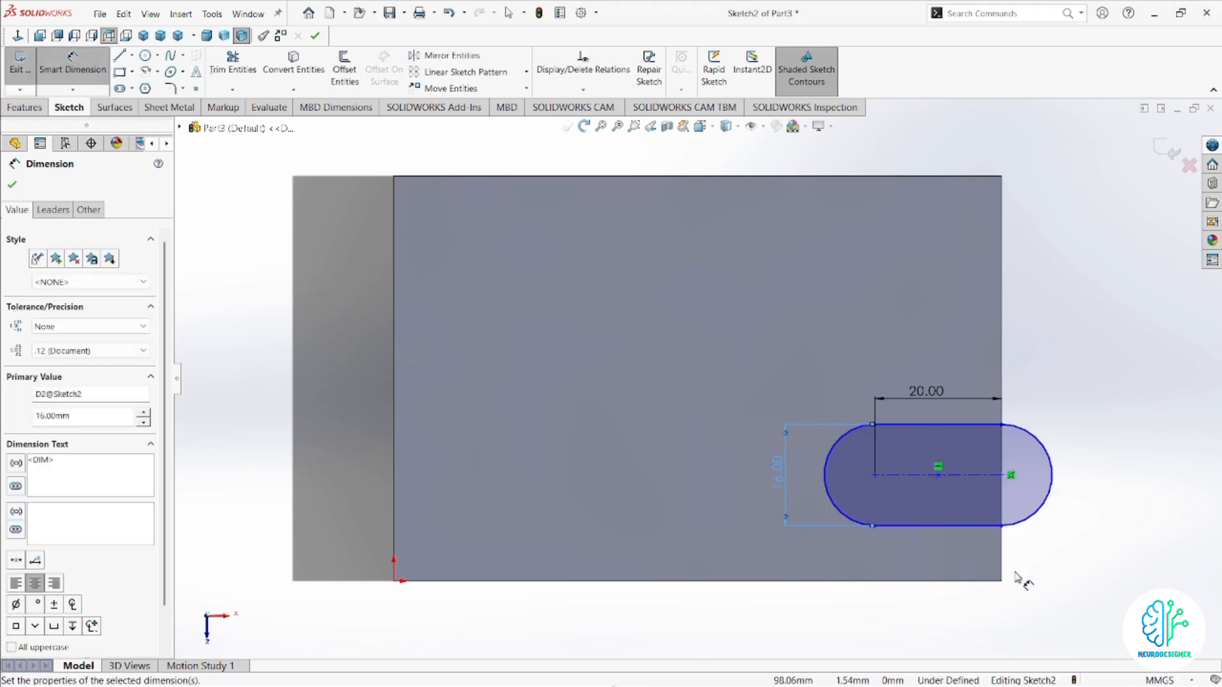
Dimension the slot's lower straight edge 16 mm from the block's lower edge.
{"action": "left_click", "coordinate": [946, 526]}
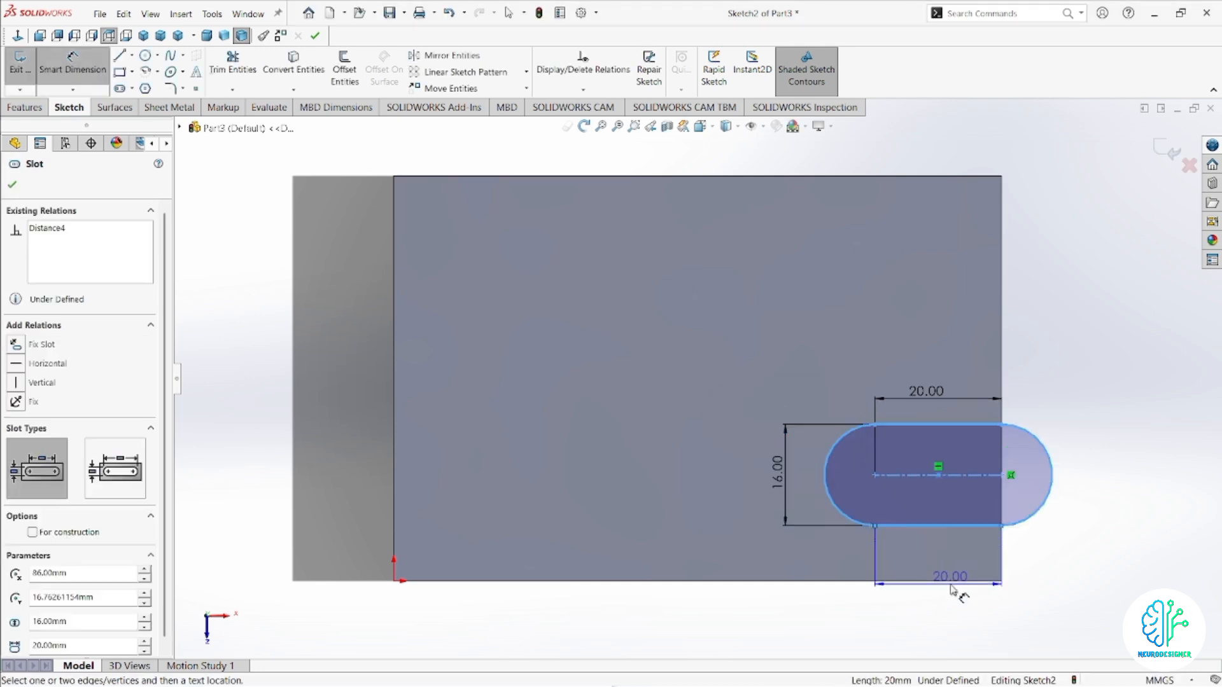
{"action": "left_click", "coordinate": [949, 580]}
{"action": "left_click", "coordinate": [1052, 549]}
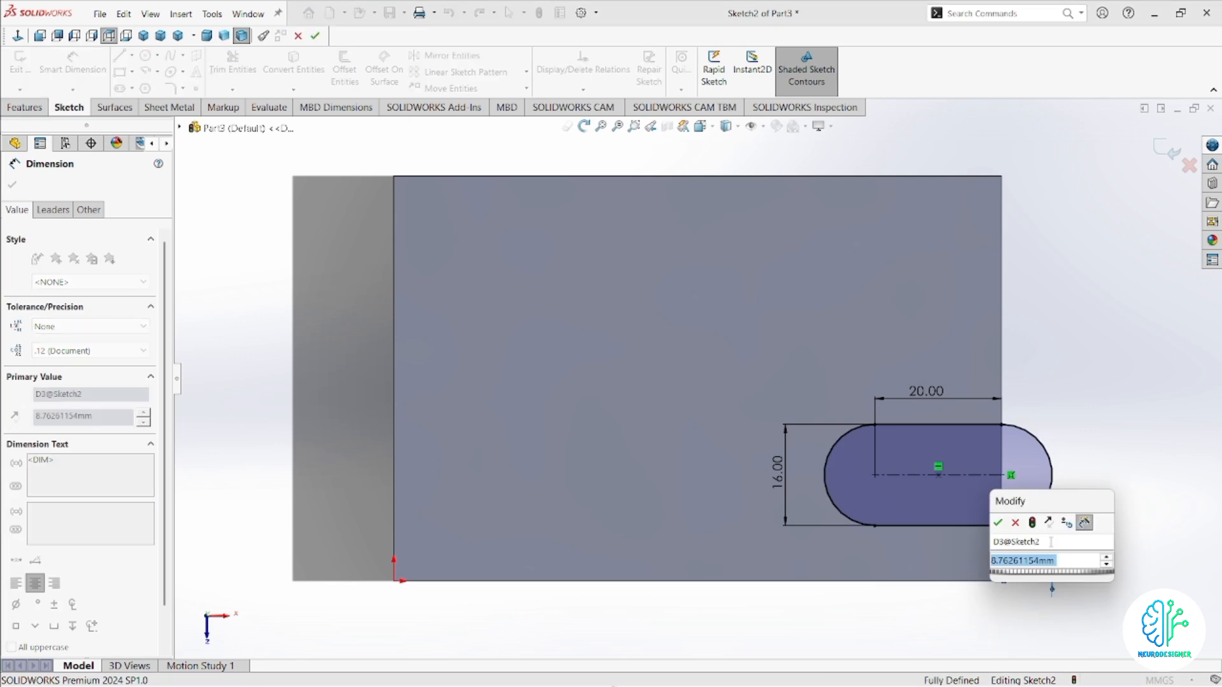
{"action": "type", "text": "16"}
{"action": "key", "text": "Return"}
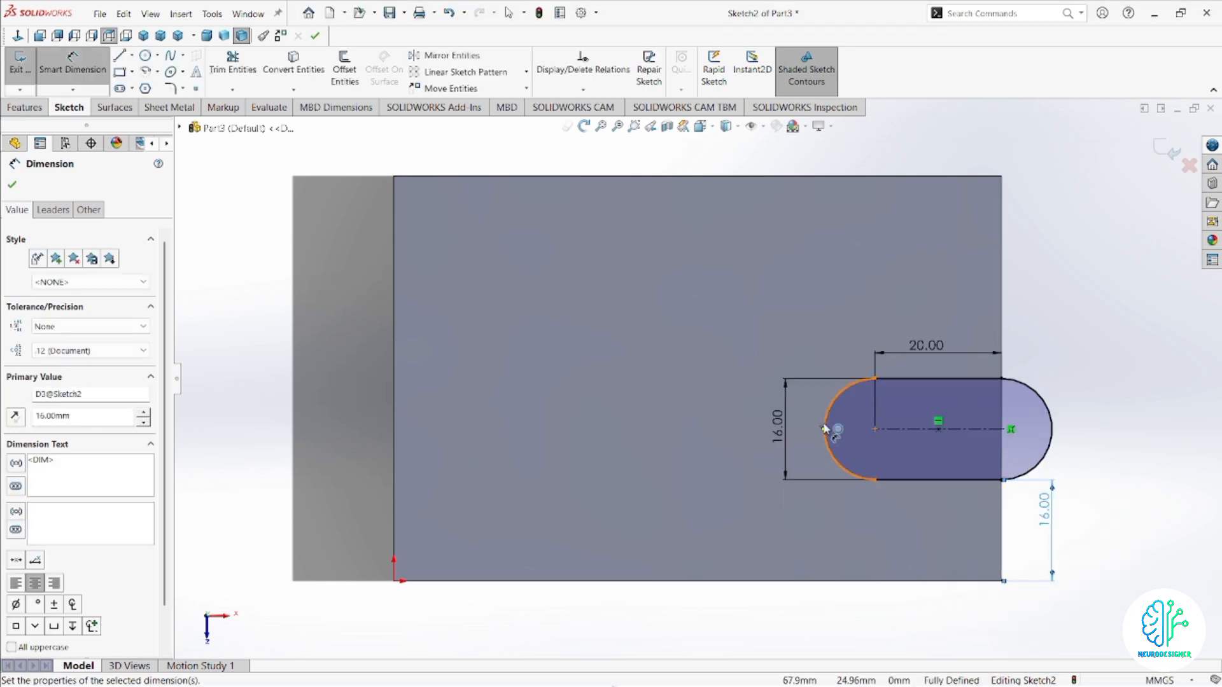
Cut the slot profile out of the base block with an Extruded Cut set to Through All.
{"action": "left_click", "coordinate": [25, 111]}
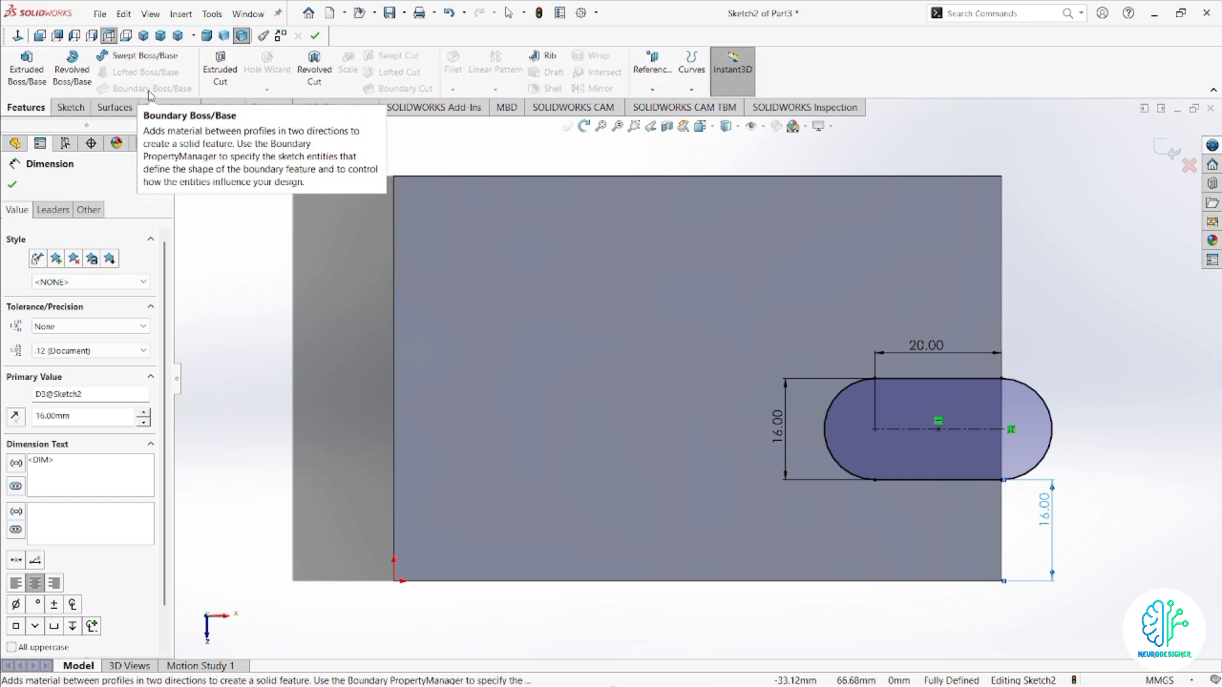
{"action": "left_click", "coordinate": [223, 75]}
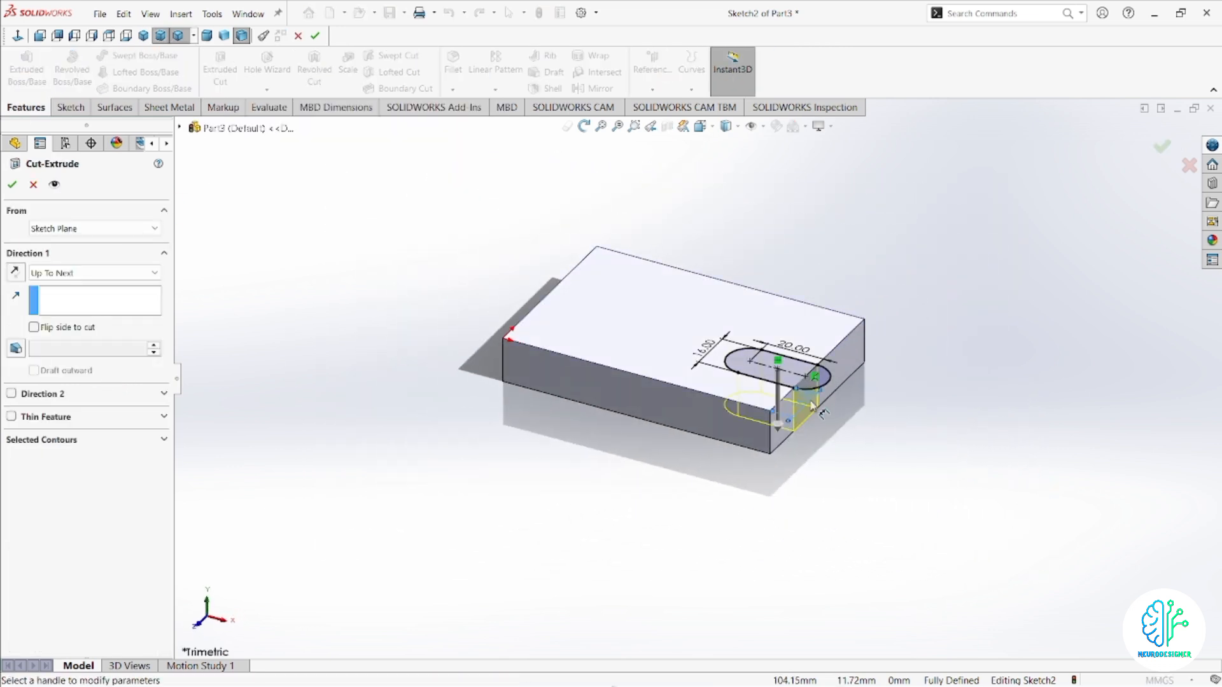
{"action": "left_click", "coordinate": [87, 277]}
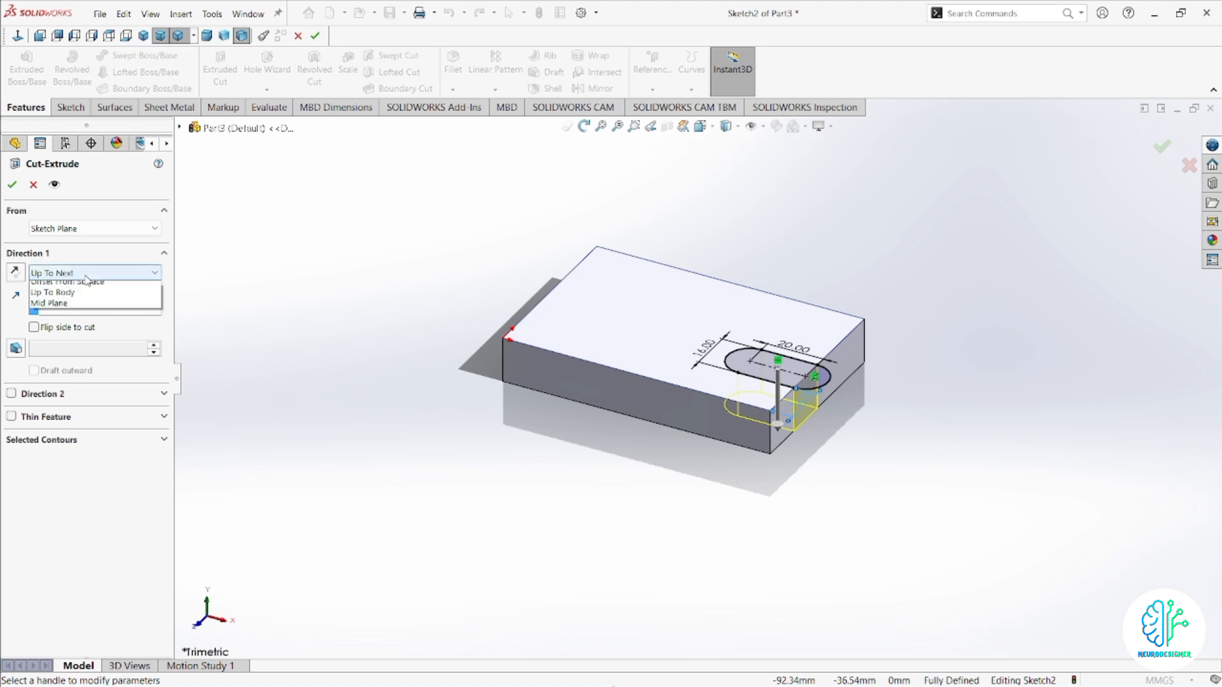
{"action": "left_click", "coordinate": [85, 276]}
{"action": "left_click", "coordinate": [83, 278]}
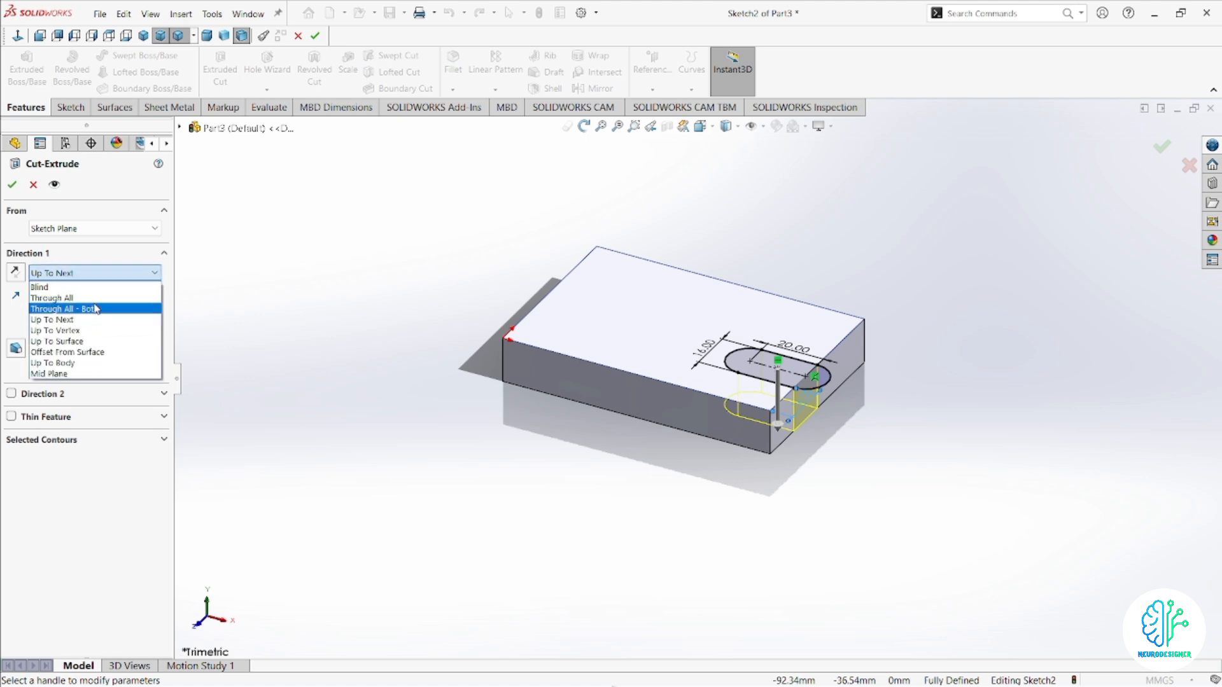
{"action": "left_click", "coordinate": [89, 297]}
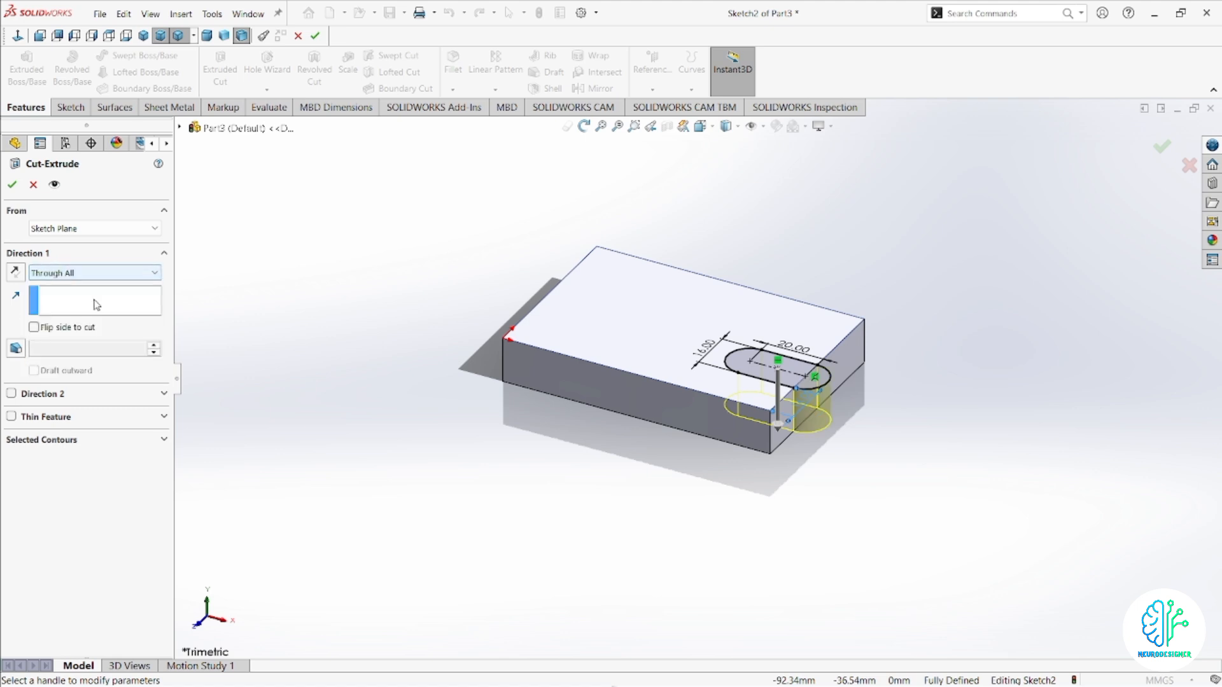
{"action": "left_click", "coordinate": [12, 185]}
Start a sketch on the base block's end face opposite the open slot.
{"action": "scroll", "coordinate": [831, 400], "scroll_direction": "down", "scroll_amount": 5}
{"action": "middle_click_drag", "start_coordinate": [832, 401], "coordinate": [733, 237]}
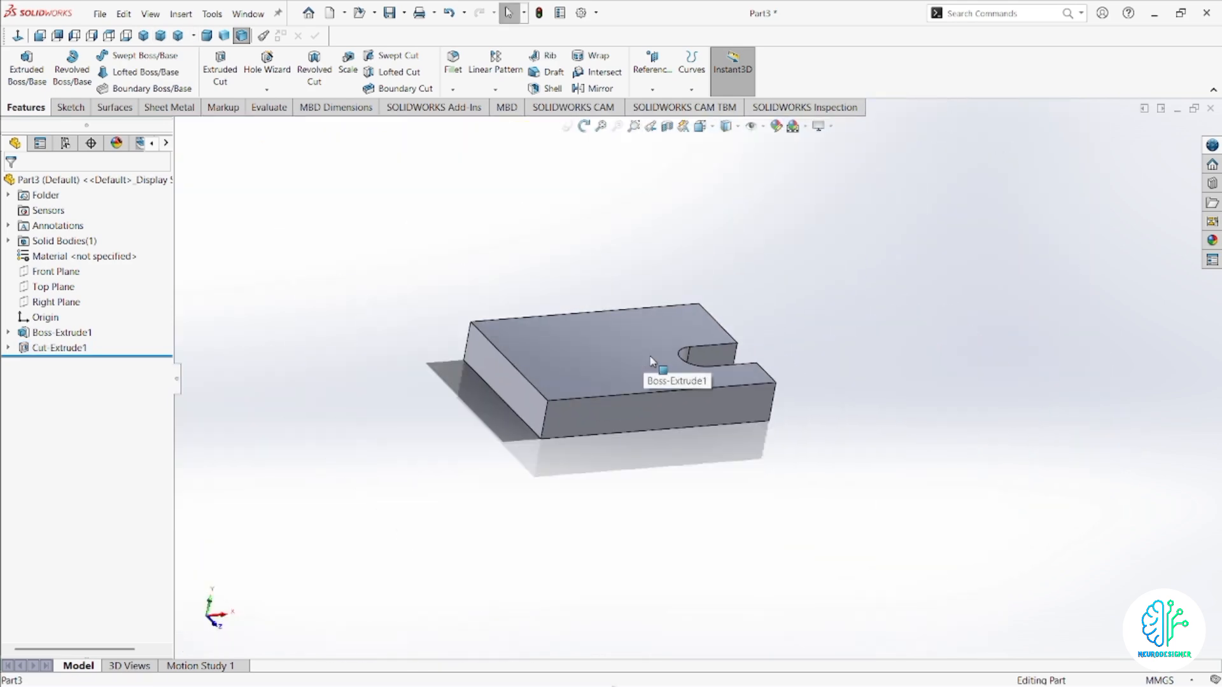
{"action": "middle_click_drag", "start_coordinate": [651, 361], "coordinate": [560, 382]}
{"action": "left_click", "coordinate": [208, 35]}
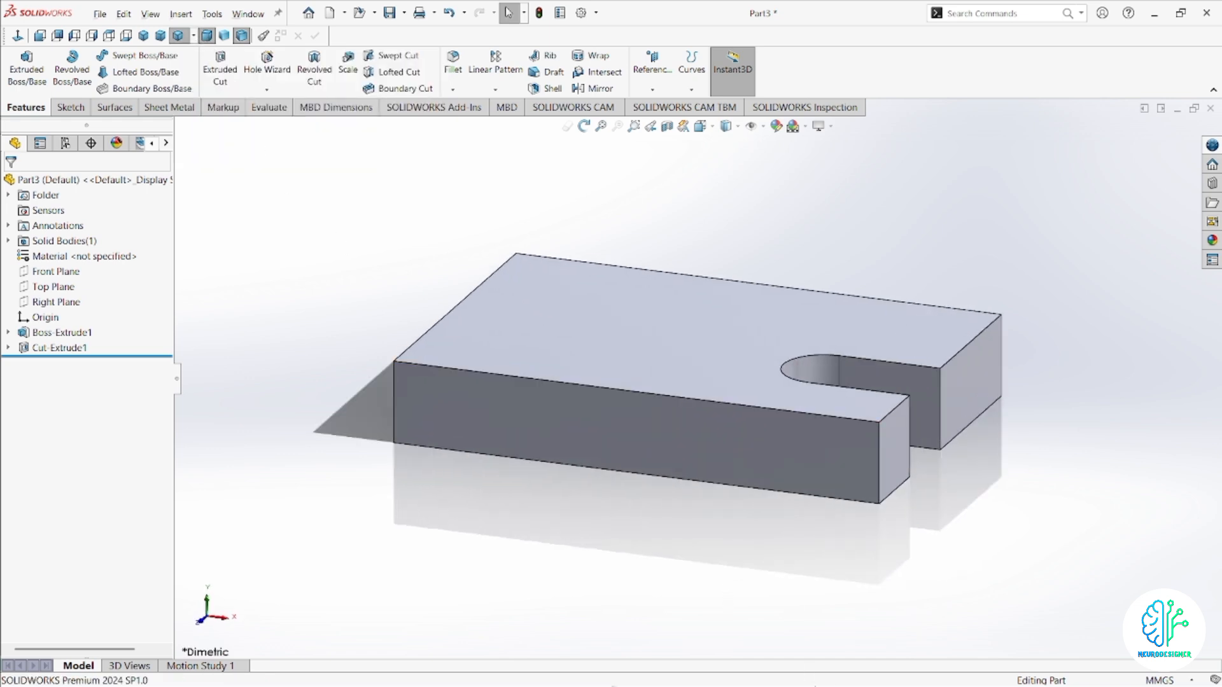
{"action": "mouse_move", "coordinate": [868, 668]}
{"action": "left_click", "coordinate": [604, 582]}
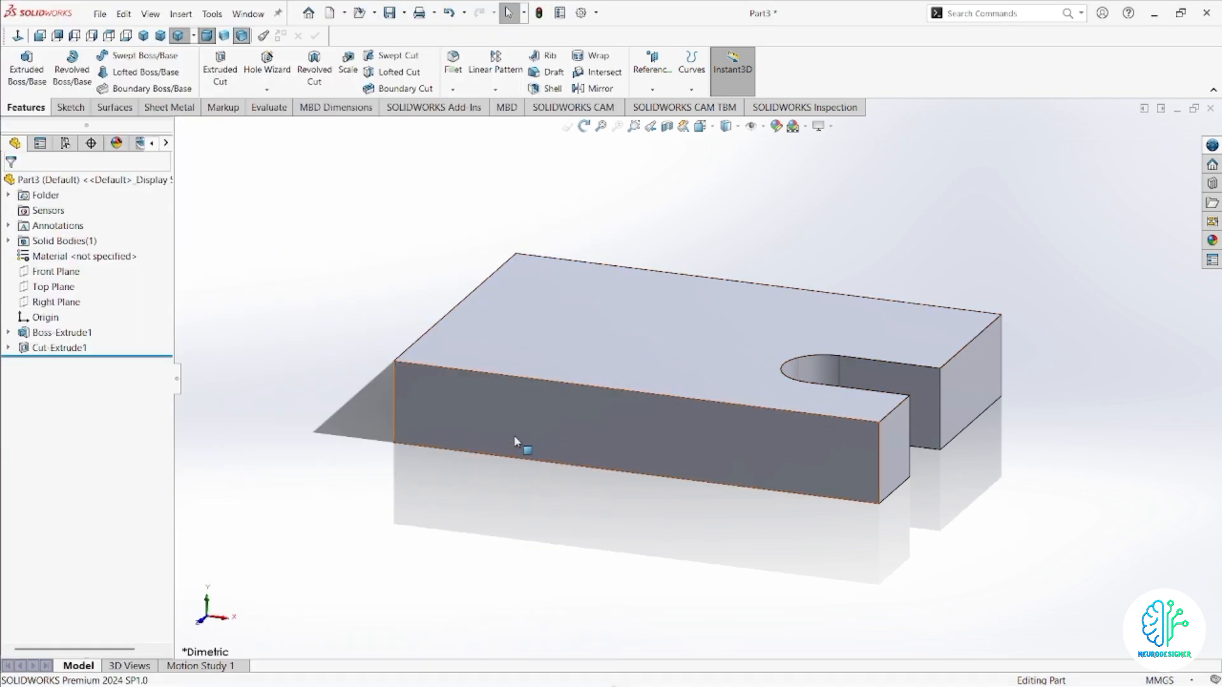
{"action": "middle_click_drag", "start_coordinate": [538, 425], "coordinate": [789, 408]}
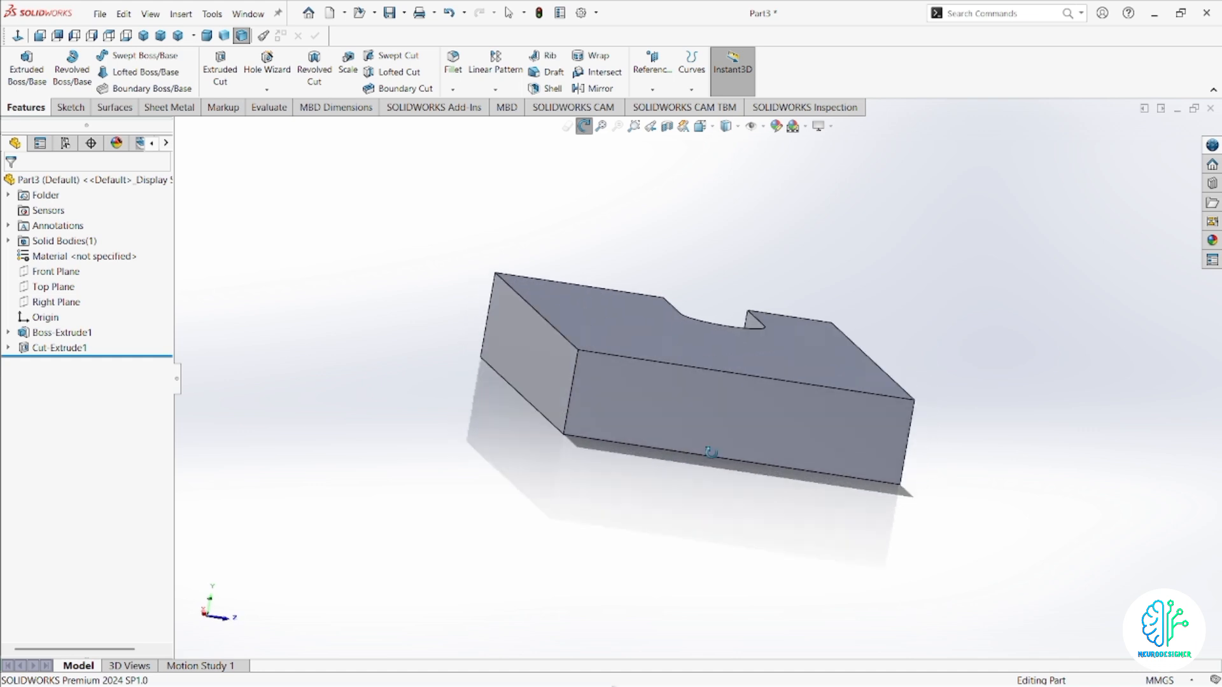
{"action": "left_click", "coordinate": [803, 423]}
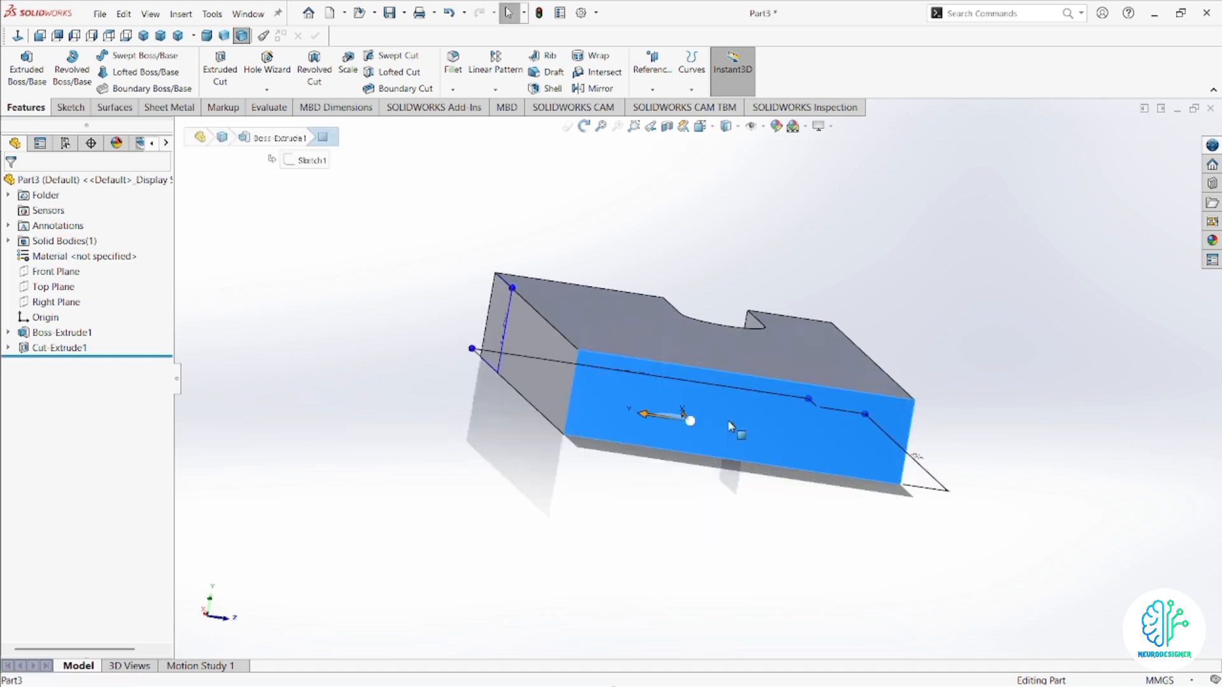
{"action": "key", "text": "Escape"}
{"action": "left_click", "coordinate": [892, 439]}
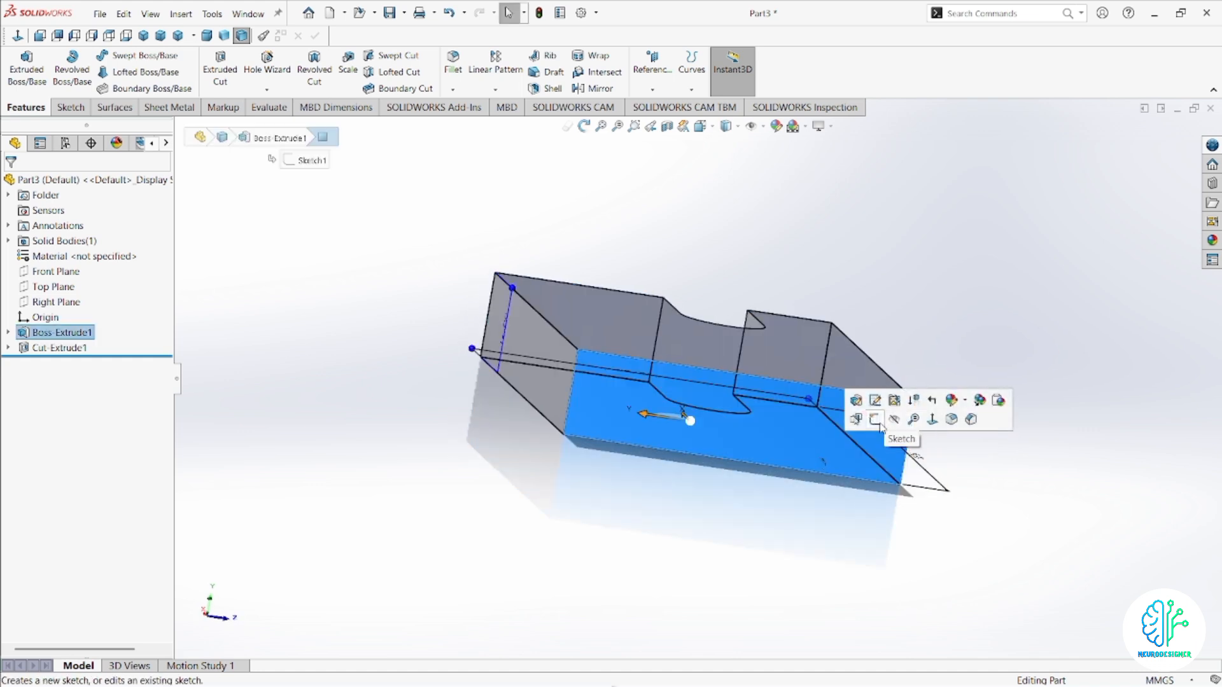
{"action": "left_click", "coordinate": [875, 419]}
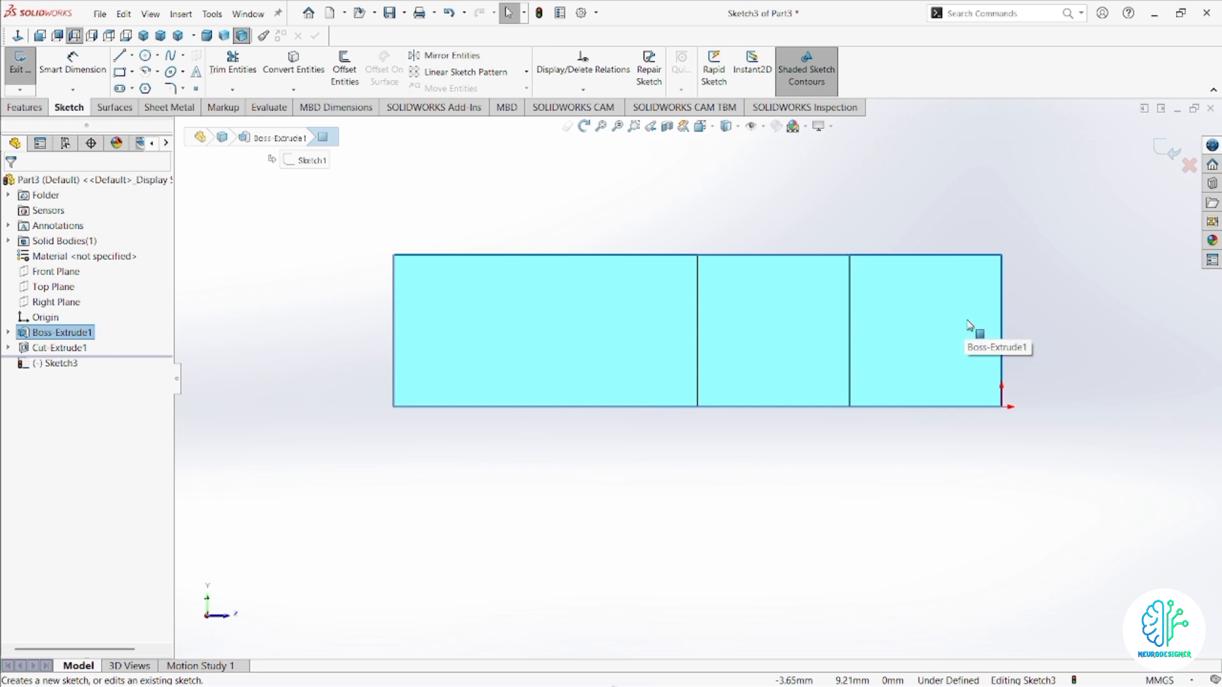
Sketch a corner rectangle from the end face's lower-left corner, spanning its 64 mm width and about 67.7 mm high.
{"action": "scroll", "coordinate": [968, 323], "scroll_direction": "up", "scroll_amount": 2}
{"action": "scroll", "coordinate": [935, 284], "scroll_direction": "down", "scroll_amount": 2}
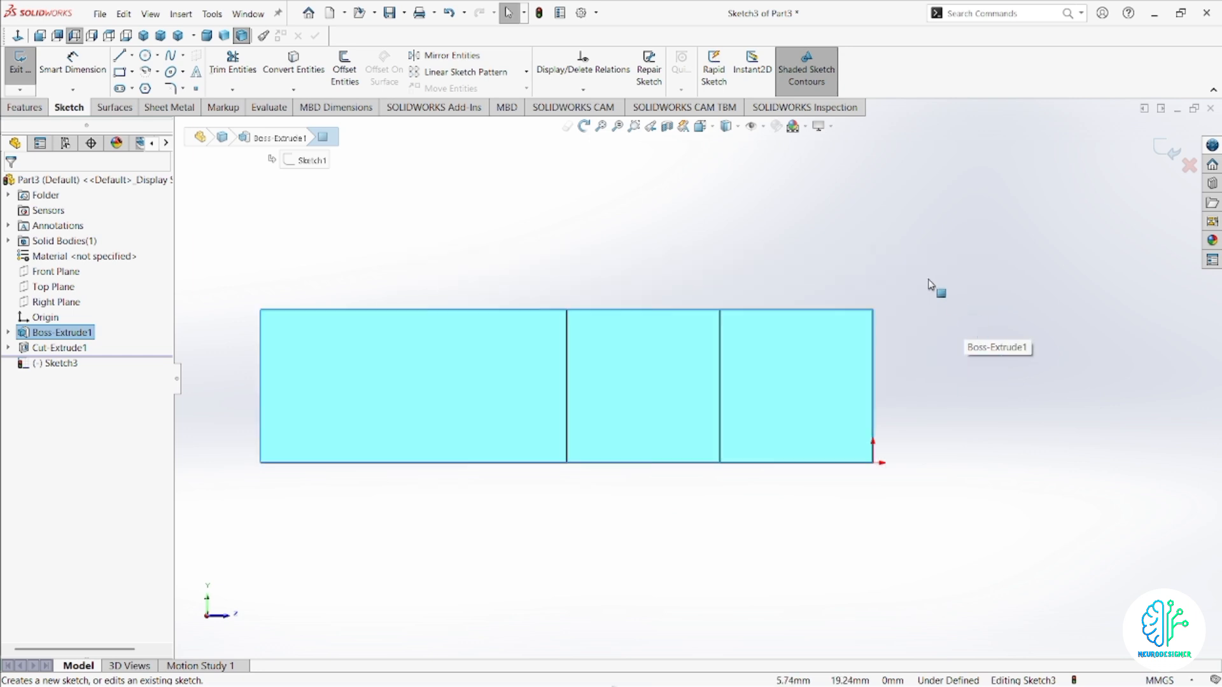
{"action": "left_click", "coordinate": [120, 72]}
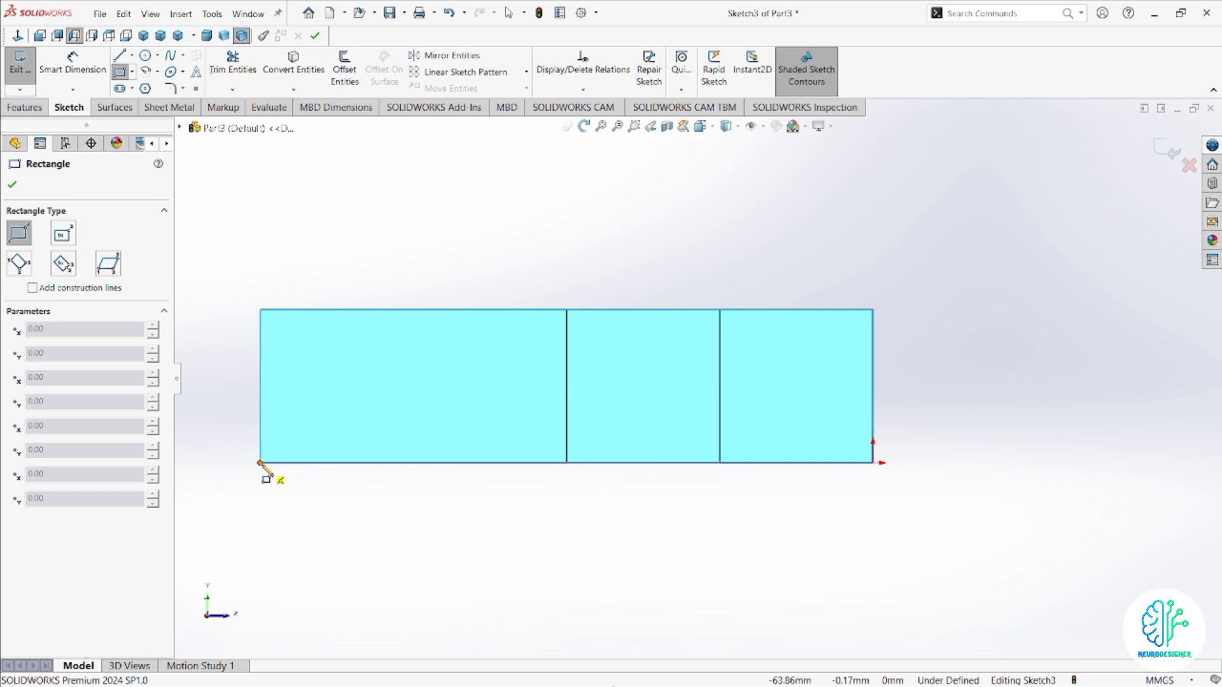
{"action": "left_click", "coordinate": [260, 463]}
{"action": "scroll", "coordinate": [827, 216], "scroll_direction": "up", "scroll_amount": 4}
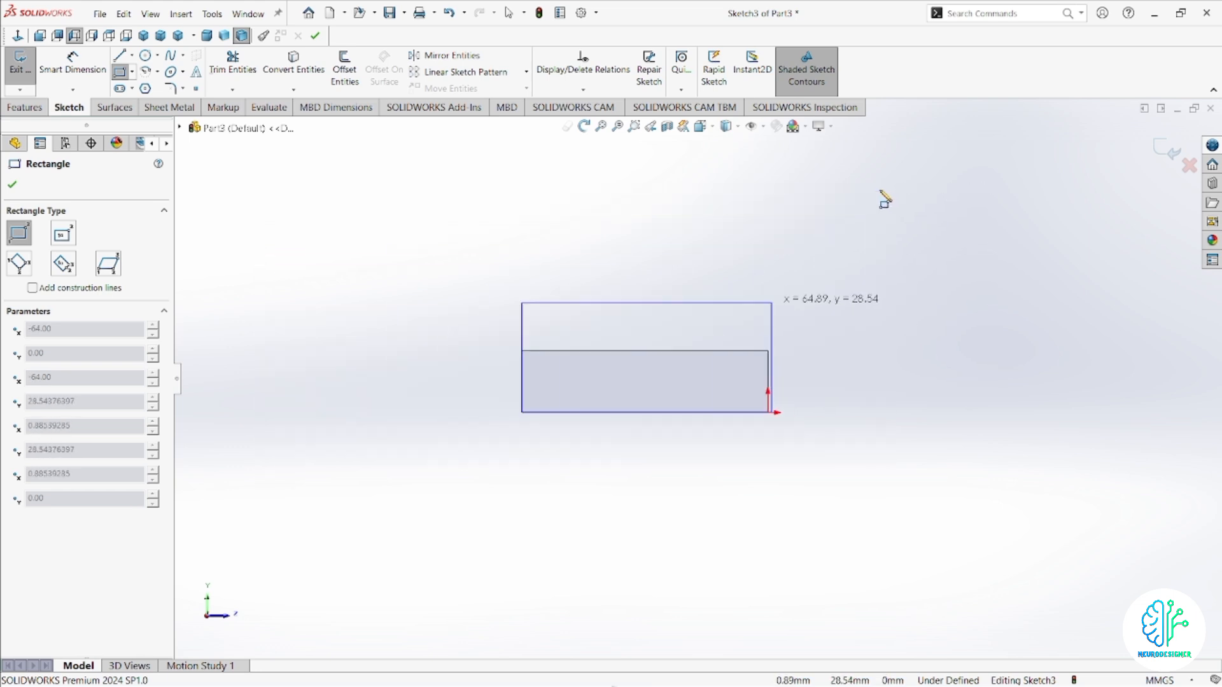
{"action": "left_click", "coordinate": [768, 153]}
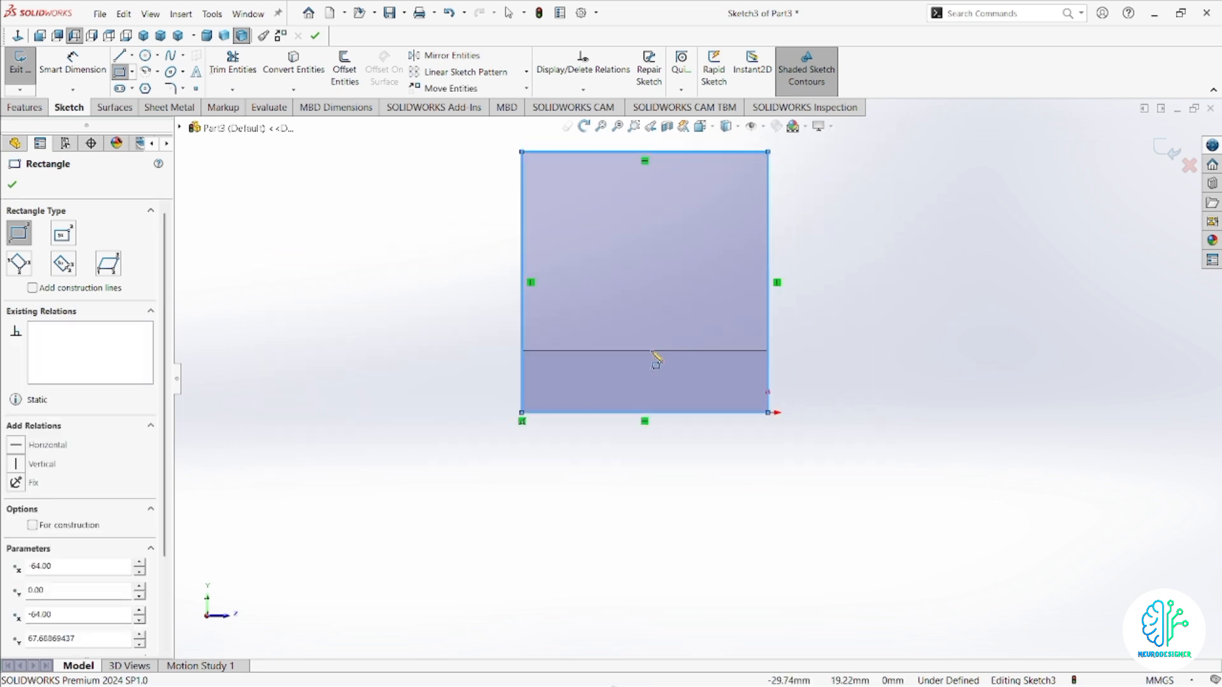
Dimension the rectangle 64 mm wide and 64 mm high.
{"action": "scroll", "coordinate": [684, 327], "scroll_direction": "up", "scroll_amount": 1}
{"action": "scroll", "coordinate": [687, 261], "scroll_direction": "down", "scroll_amount": 1}
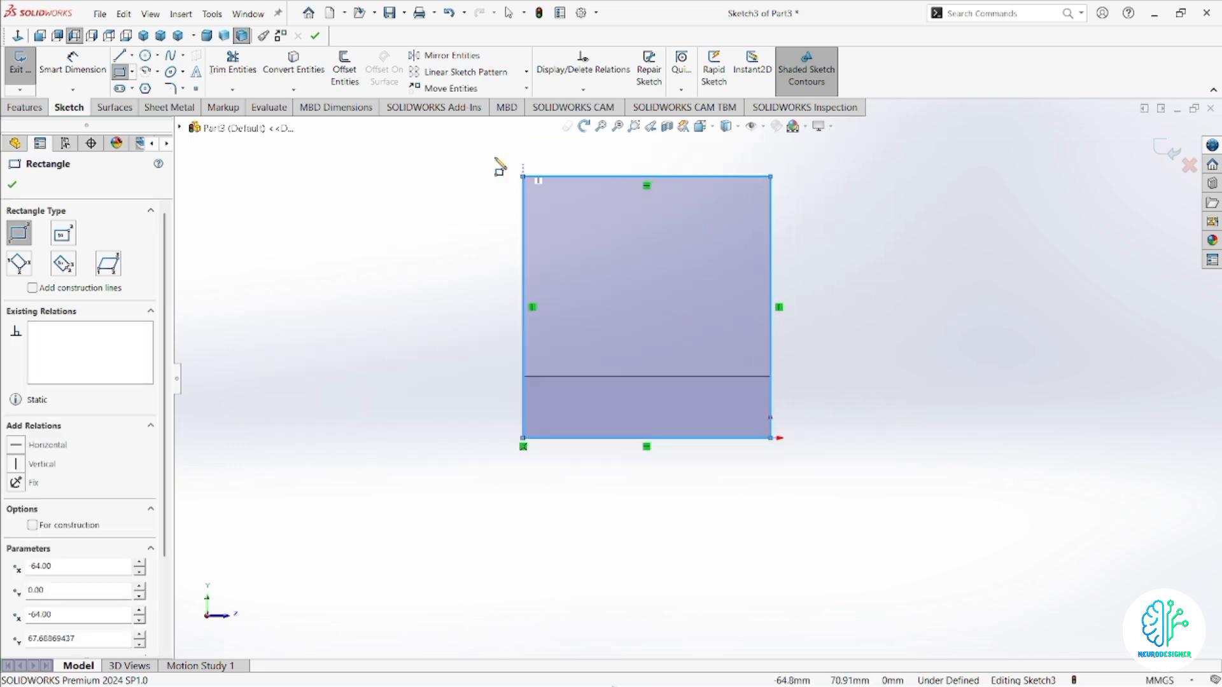
{"action": "left_click", "coordinate": [68, 72]}
{"action": "left_click", "coordinate": [587, 440]}
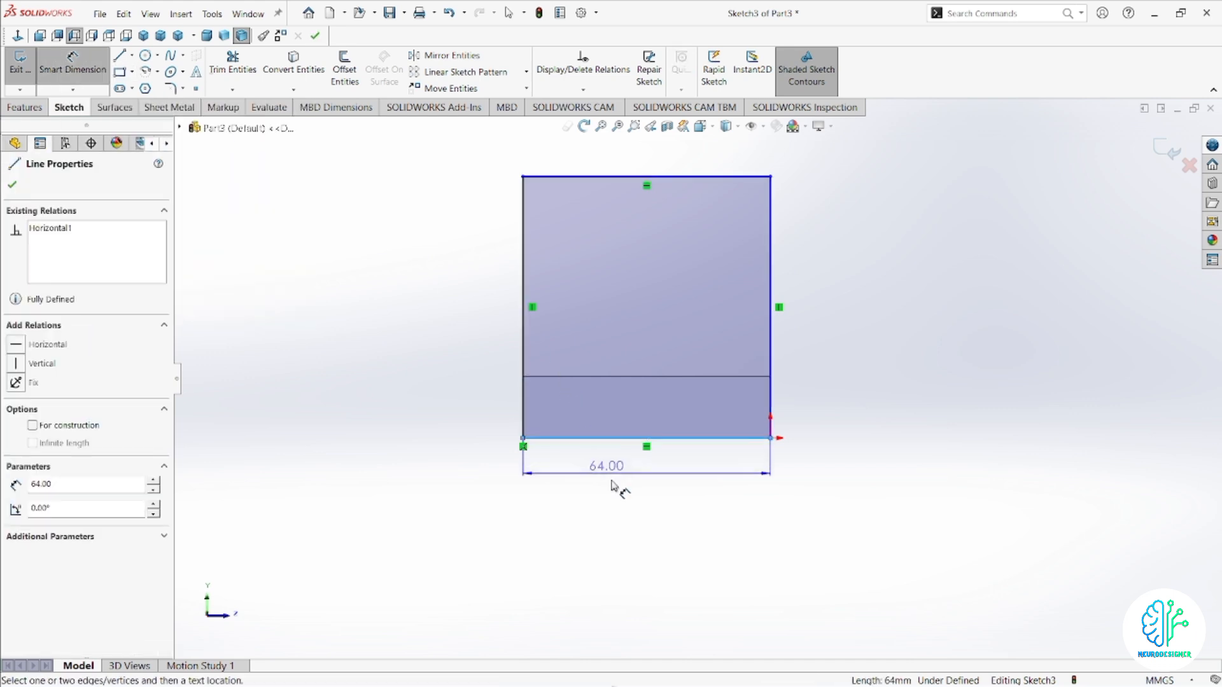
{"action": "left_click", "coordinate": [642, 471]}
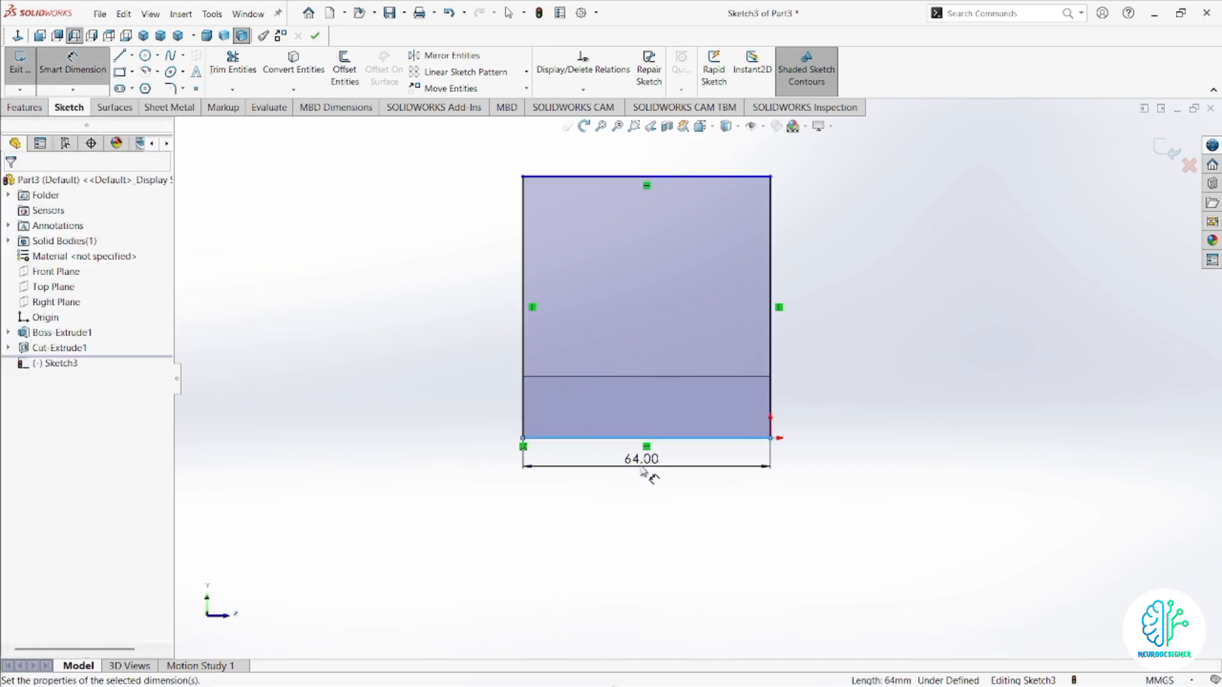
{"action": "type", "text": "64"}
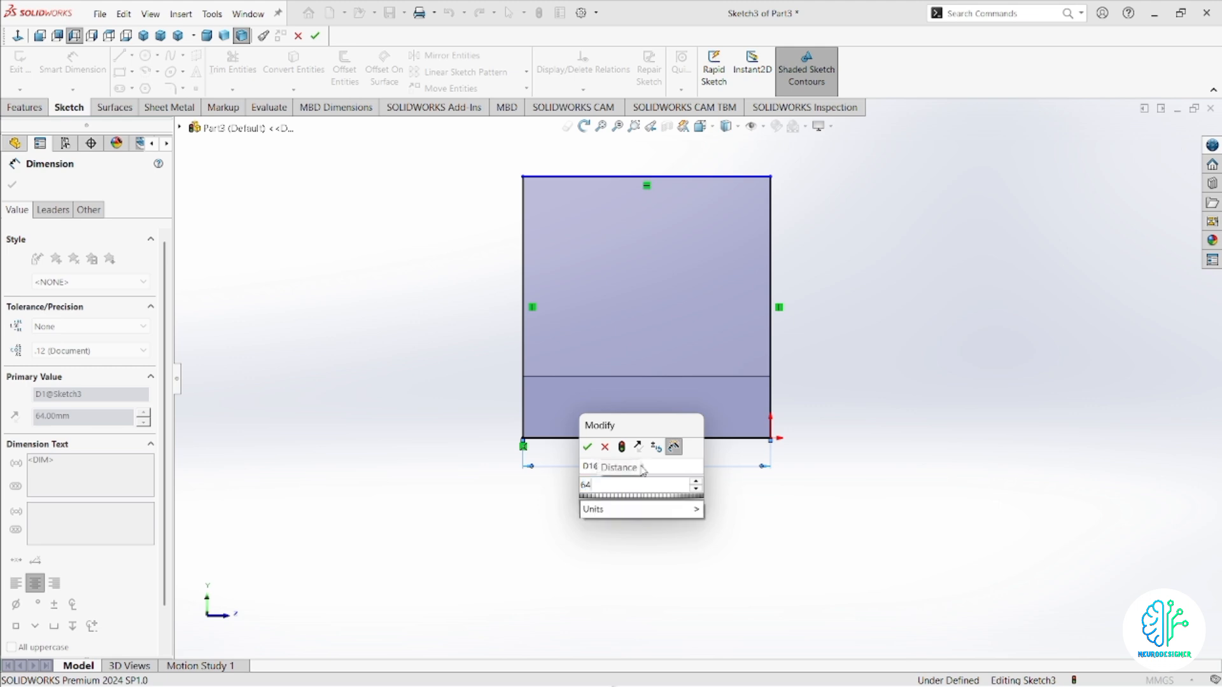
{"action": "key", "text": "Return"}
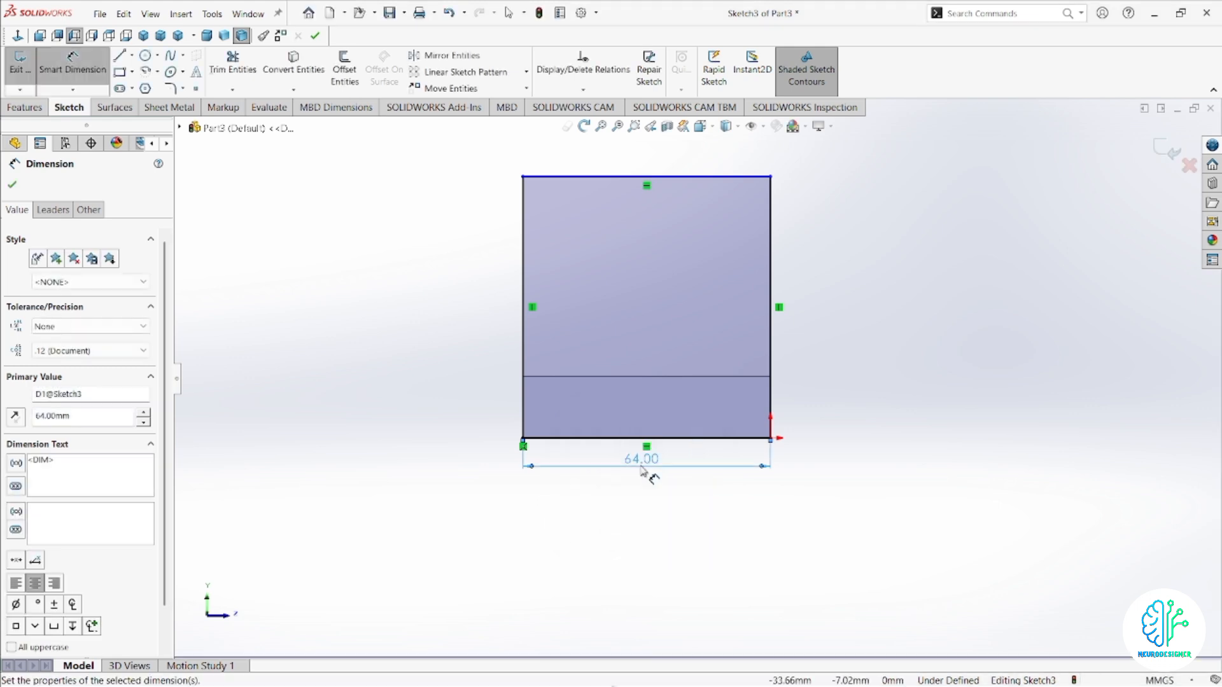
{"action": "left_click", "coordinate": [528, 274]}
{"action": "left_click", "coordinate": [494, 291]}
{"action": "type", "text": "6"}
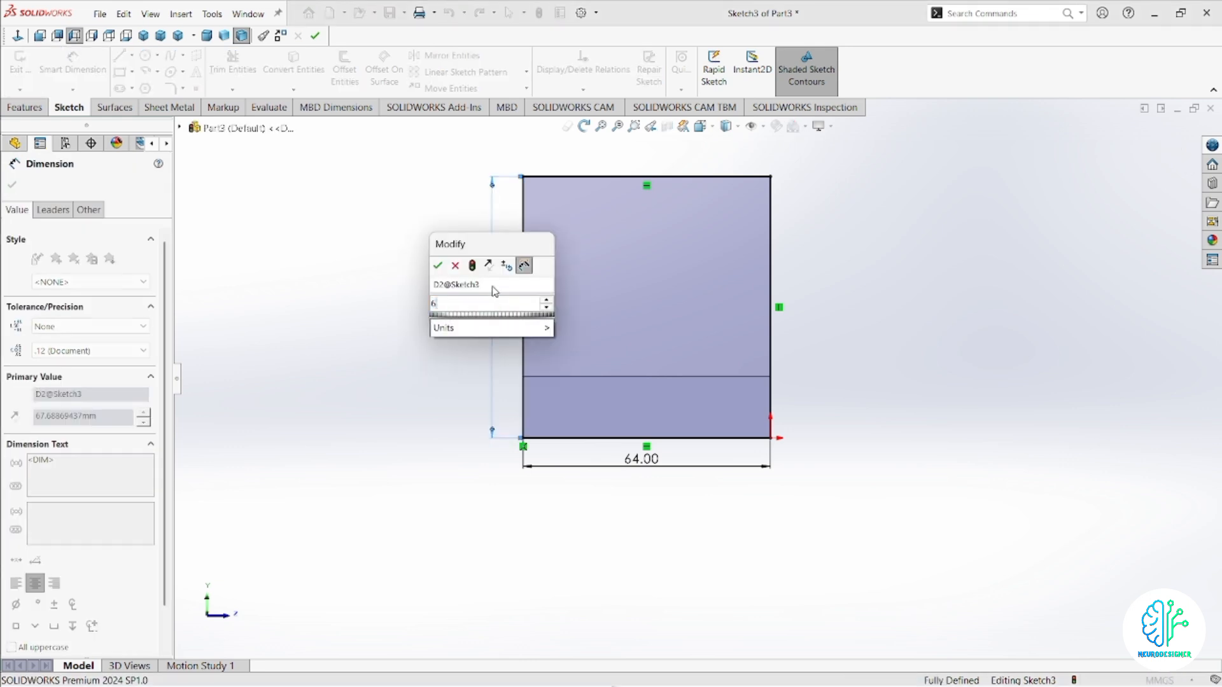
{"action": "type", "text": "4"}
{"action": "key", "text": "Return"}
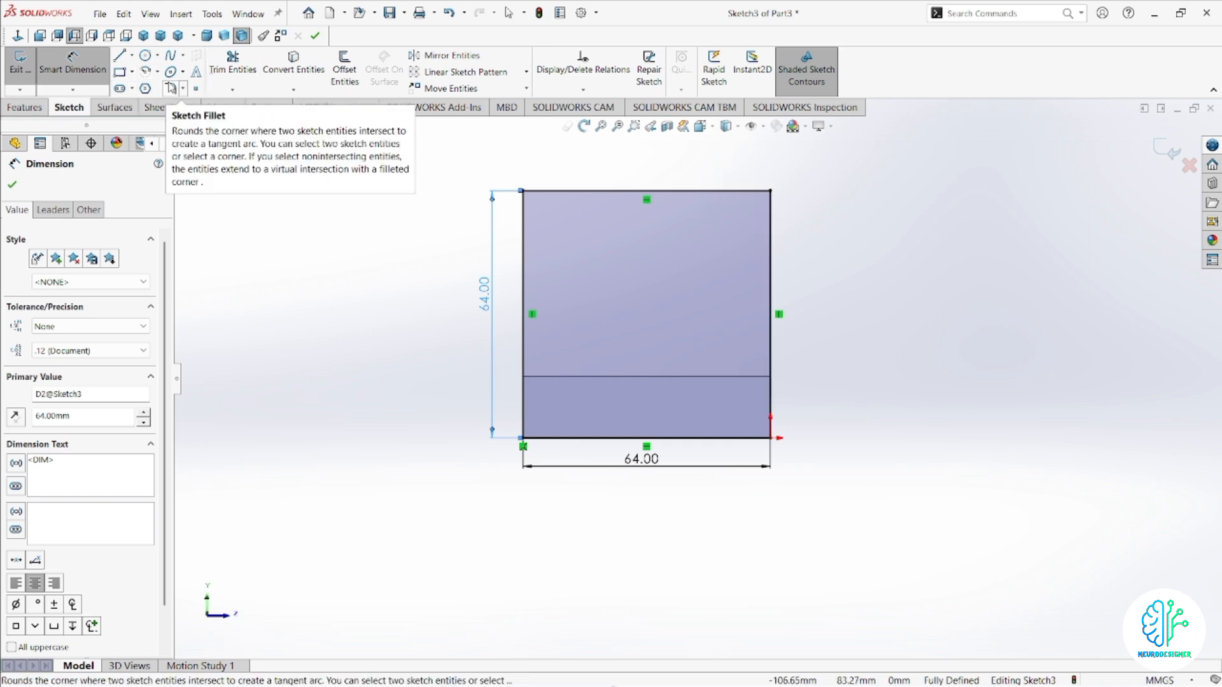
Round the 64 mm square profile's upper corner on the origin side with a 48 mm Sketch Fillet between its two edges.
{"action": "left_click", "coordinate": [170, 88]}
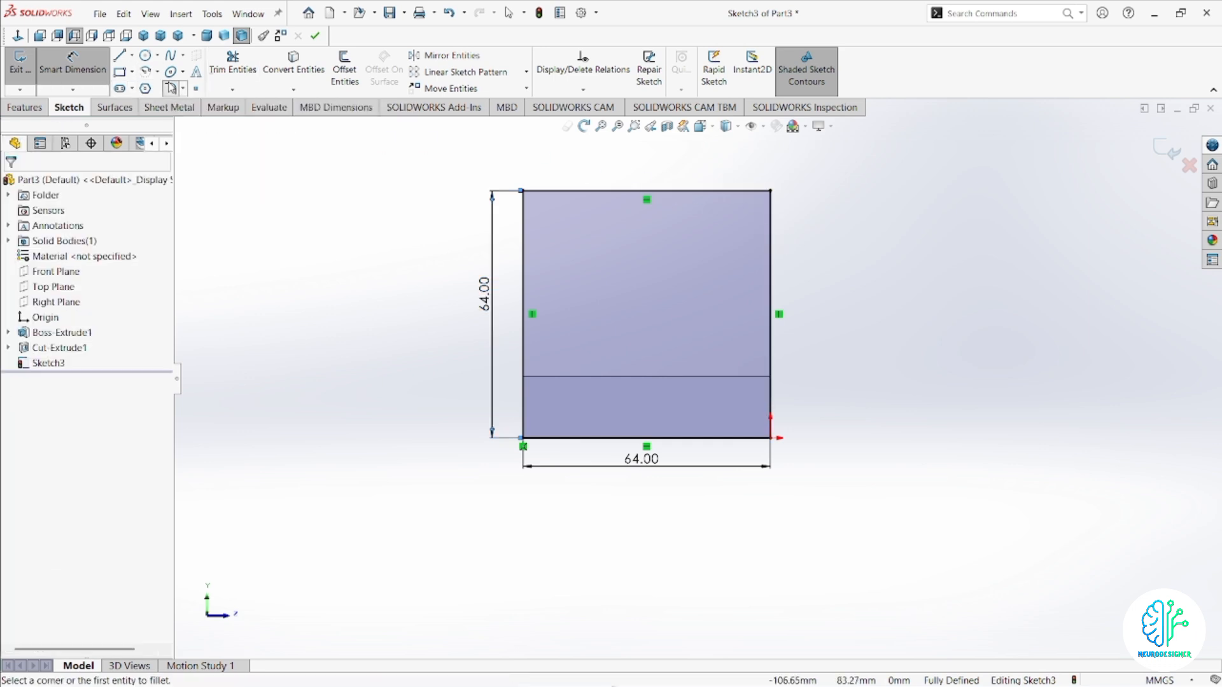
{"action": "left_click", "coordinate": [772, 192]}
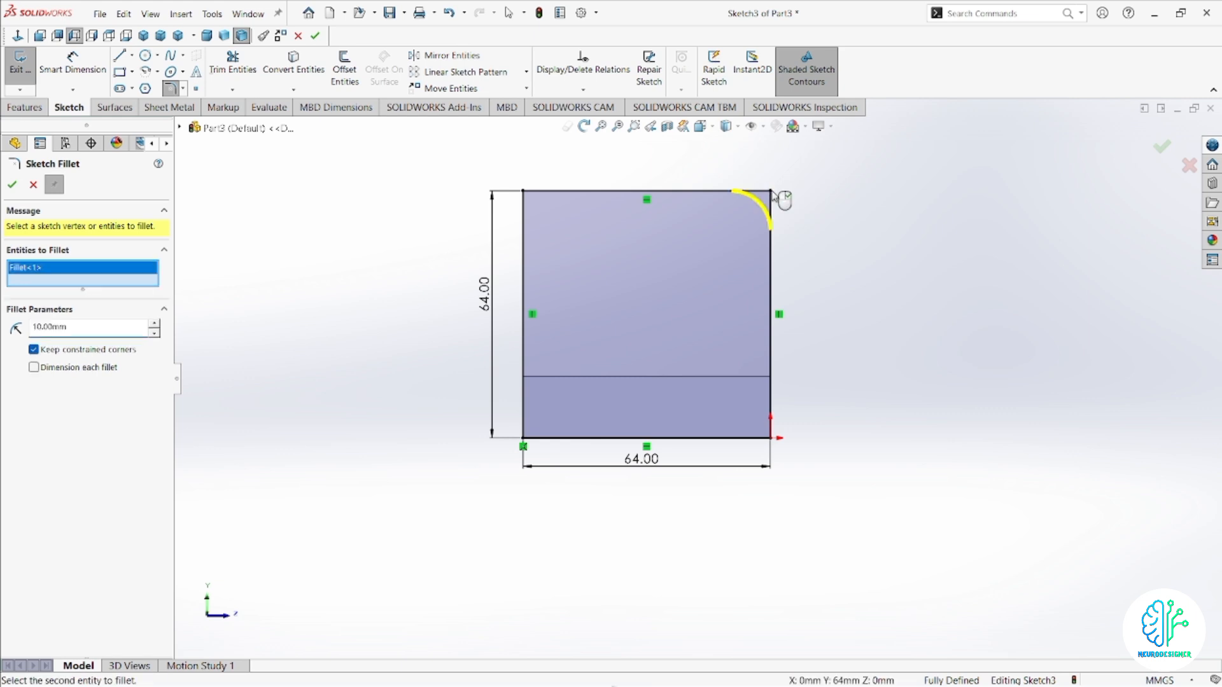
{"action": "right_click", "coordinate": [53, 272]}
{"action": "left_click", "coordinate": [95, 275]}
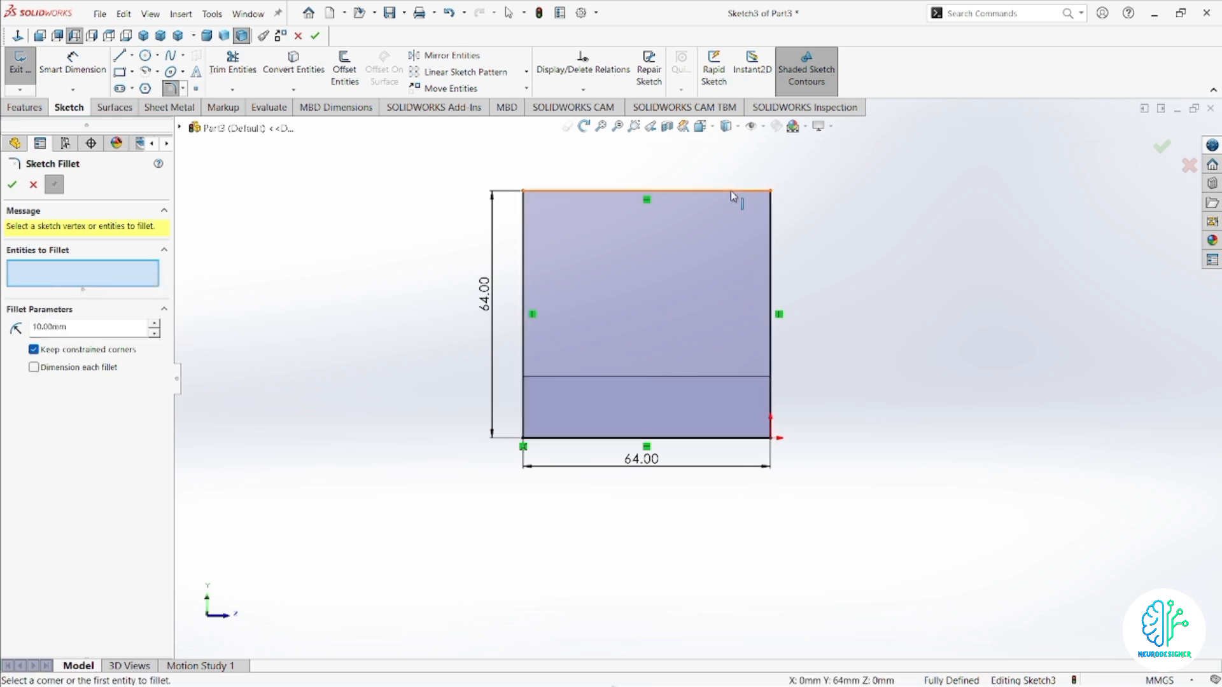
{"action": "left_click", "coordinate": [733, 191]}
{"action": "left_click", "coordinate": [771, 250]}
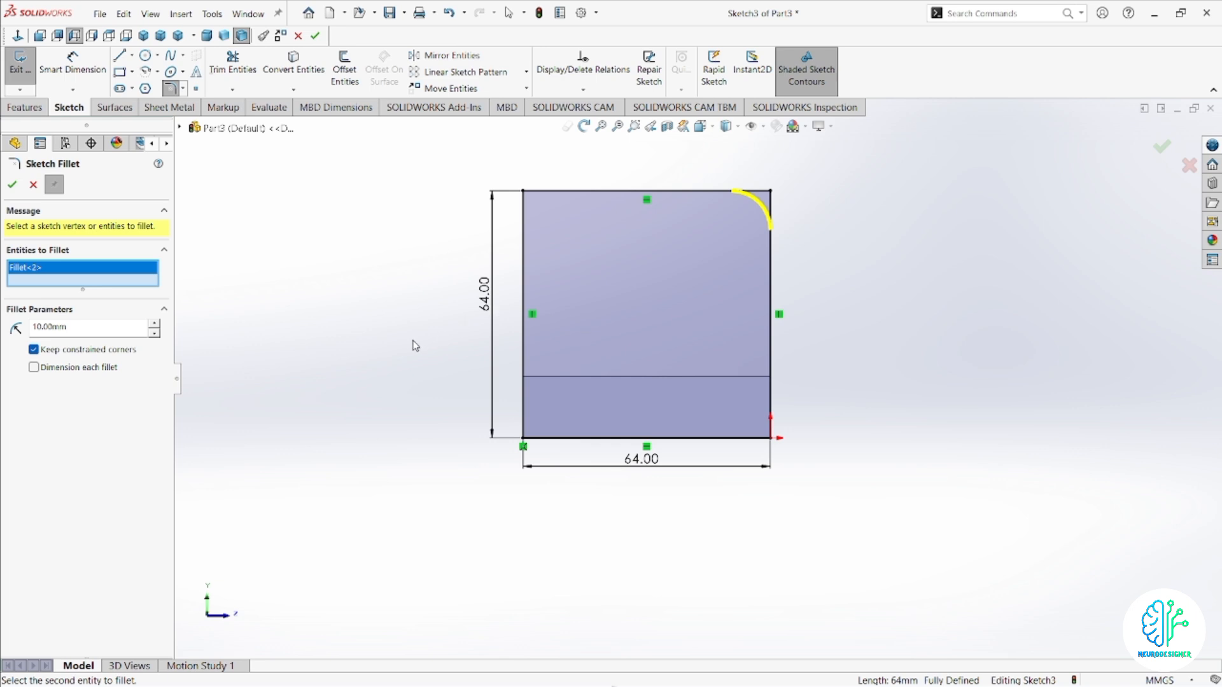
{"action": "double_click", "coordinate": [80, 326]}
{"action": "type", "text": "48"}
{"action": "key", "text": "Return"}
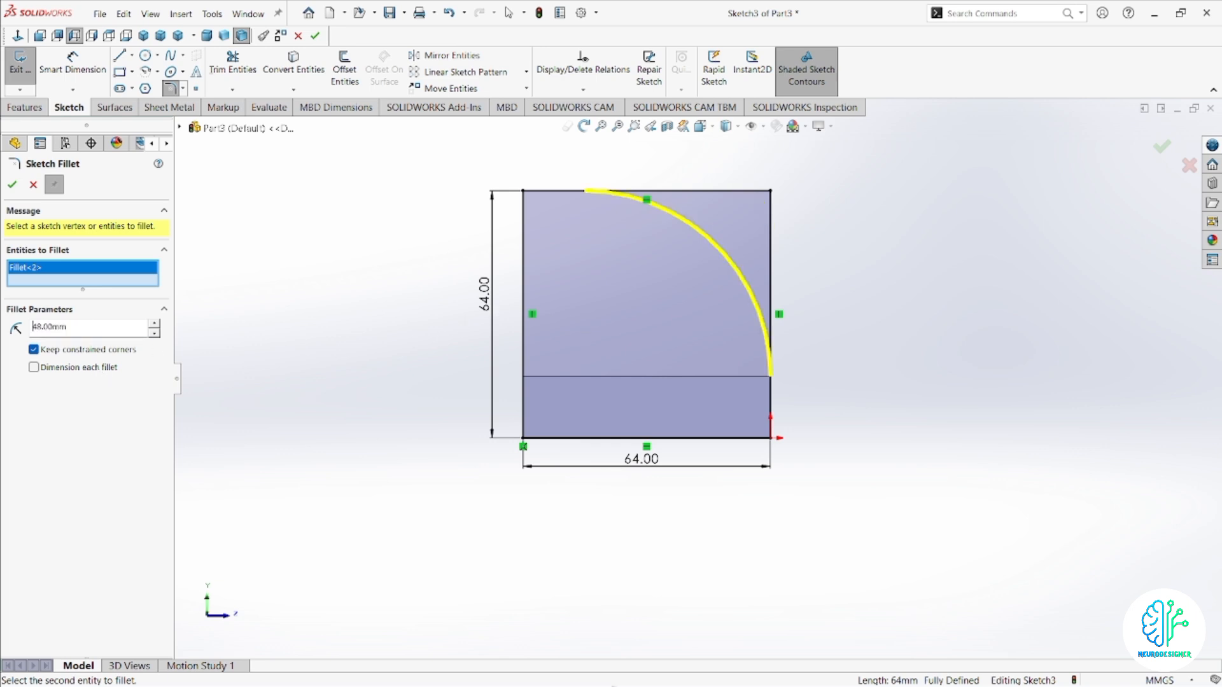
{"action": "left_click", "coordinate": [10, 184]}
{"action": "scroll", "coordinate": [801, 285], "scroll_direction": "up", "scroll_amount": 1}
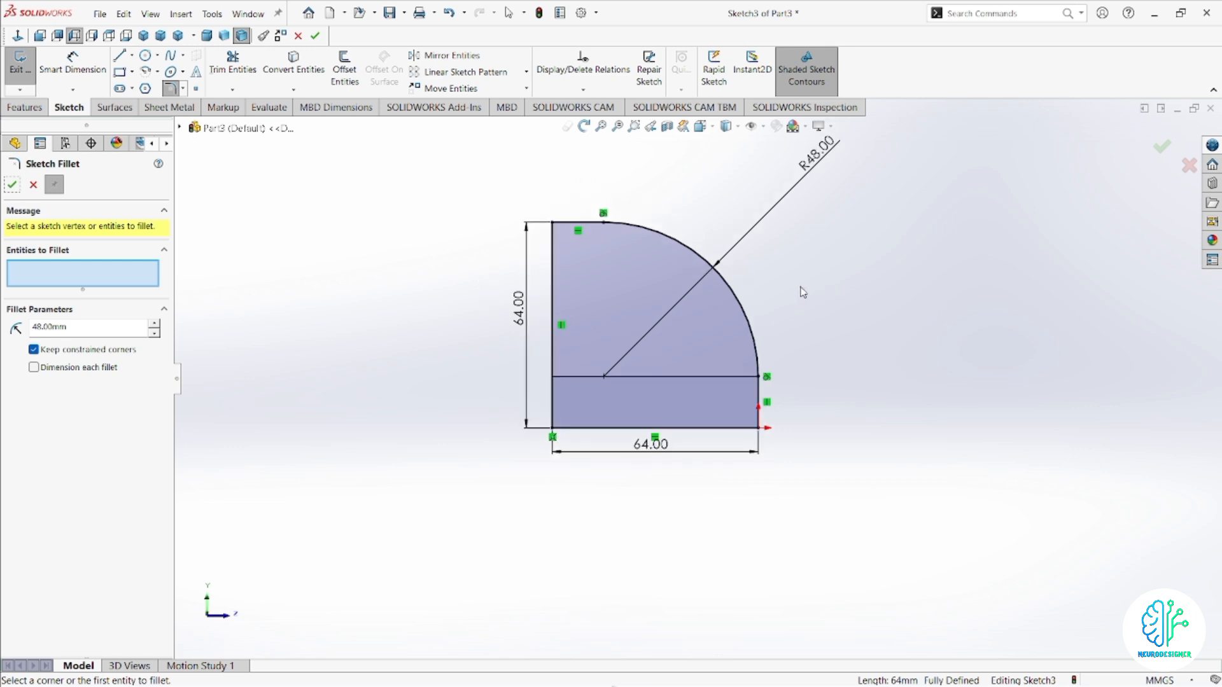
{"action": "scroll", "coordinate": [789, 291], "scroll_direction": "down", "scroll_amount": 1}
{"action": "left_click", "coordinate": [24, 107]}
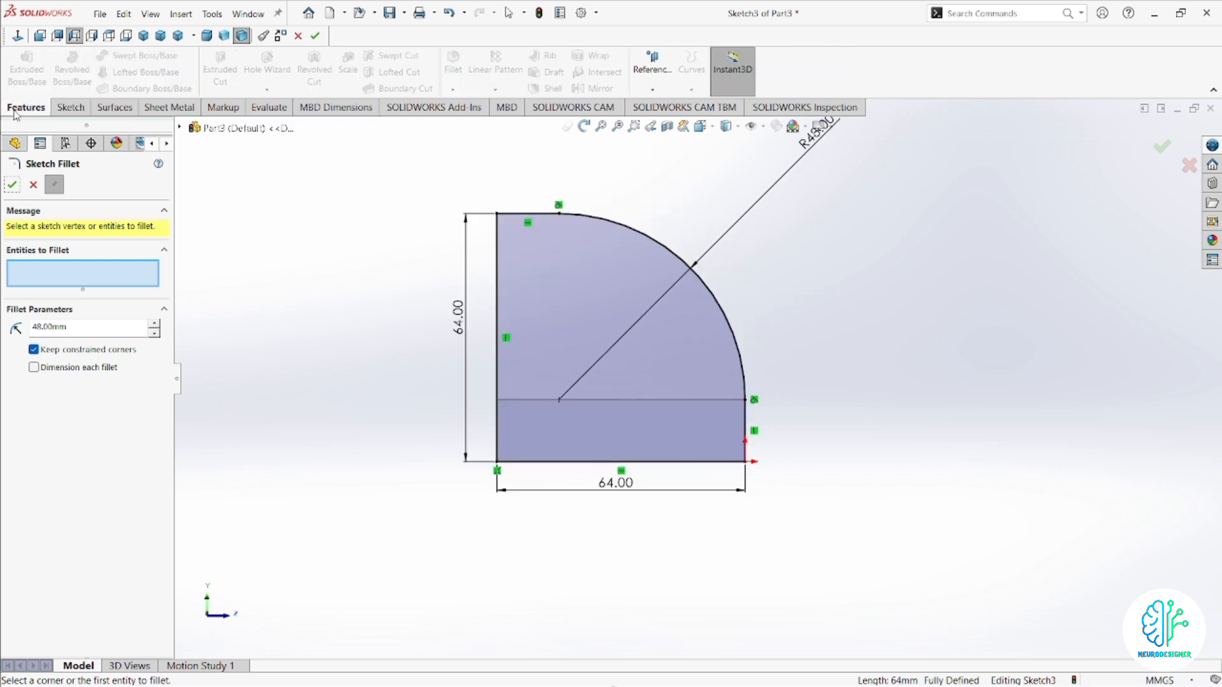
{"action": "left_click", "coordinate": [12, 184]}
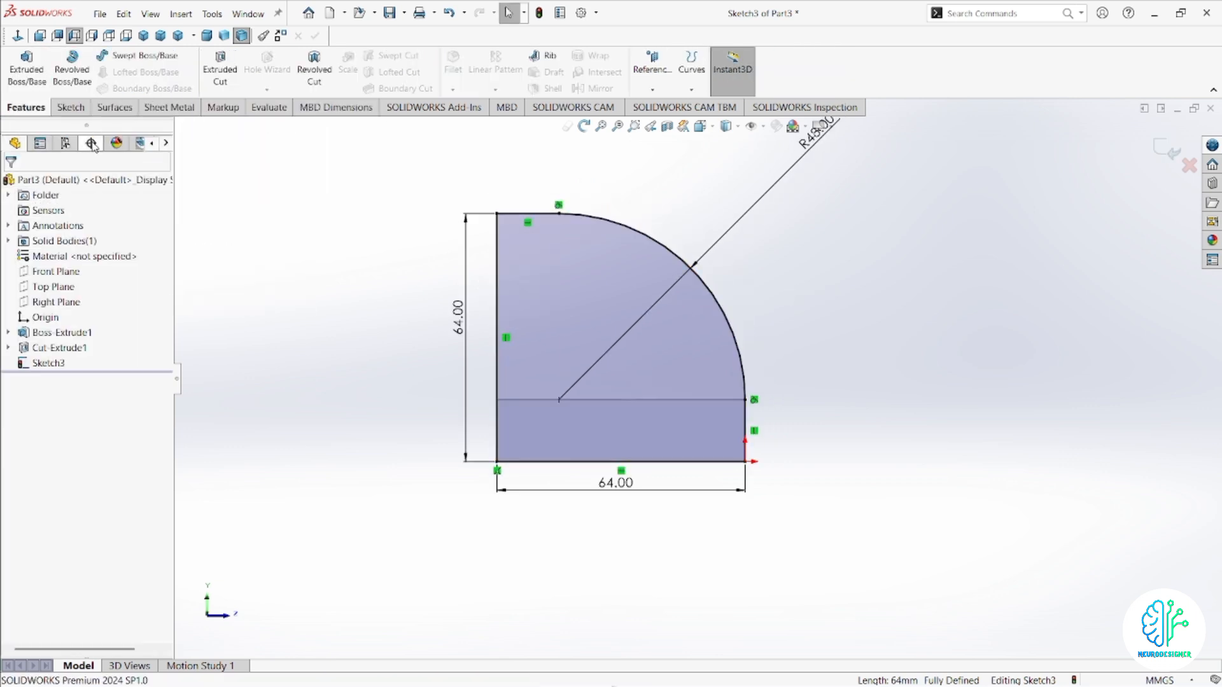
Extrude the rounded profile as a 16 mm Blind boss, reversing the direction so the plate sits over the base.
{"action": "left_click", "coordinate": [27, 66]}
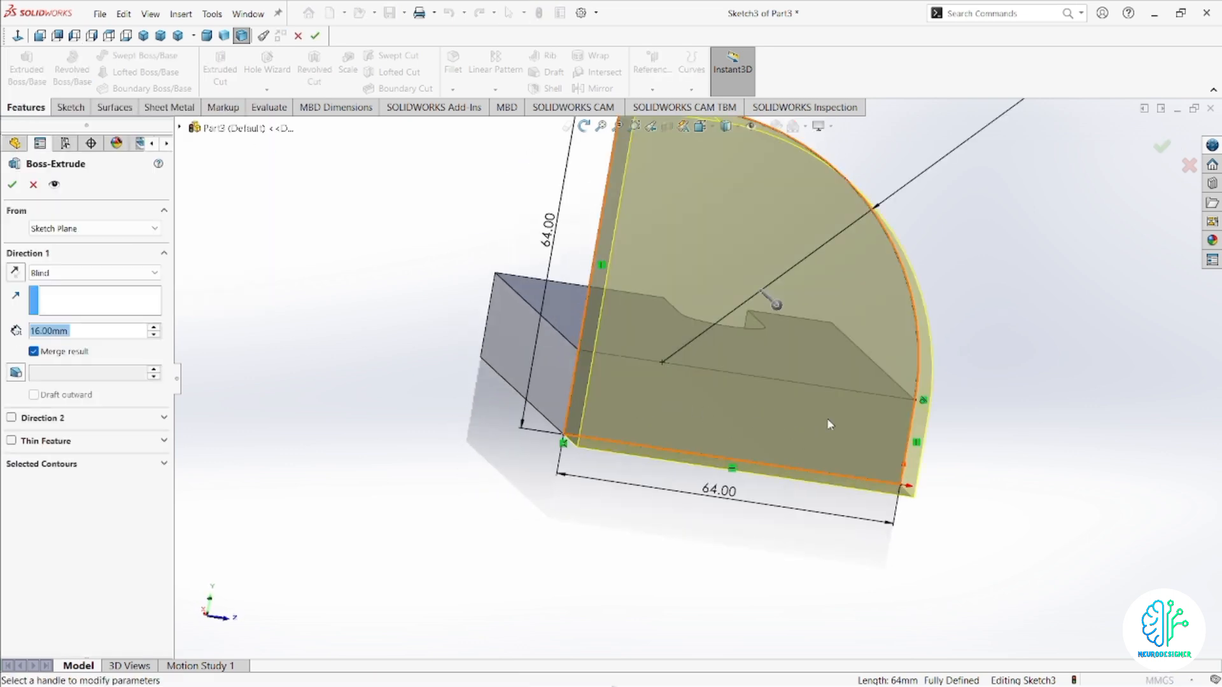
{"action": "left_click", "coordinate": [207, 36]}
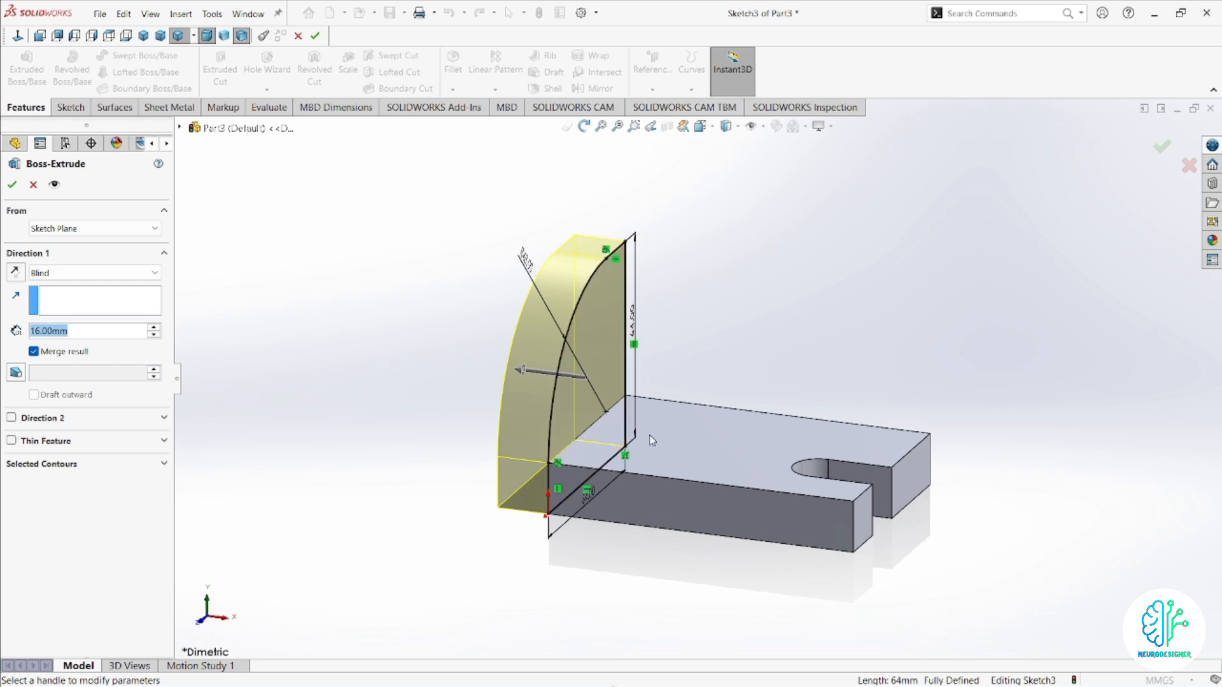
{"action": "left_click", "coordinate": [15, 274]}
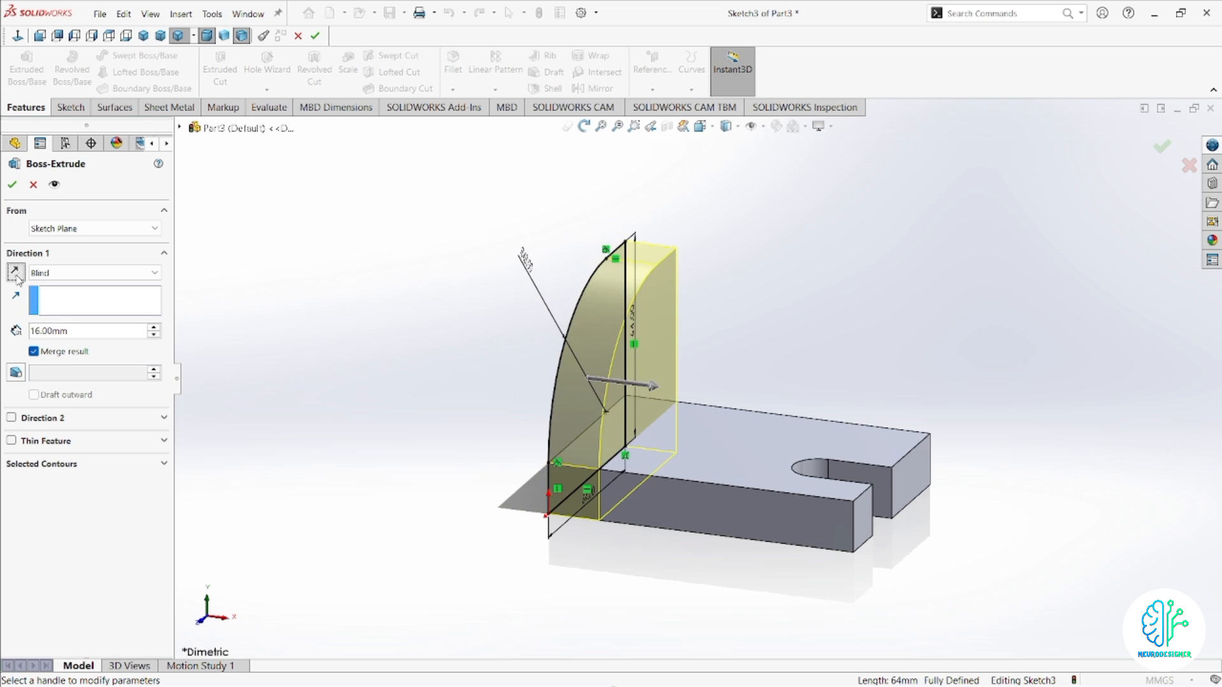
{"action": "left_click", "coordinate": [13, 187]}
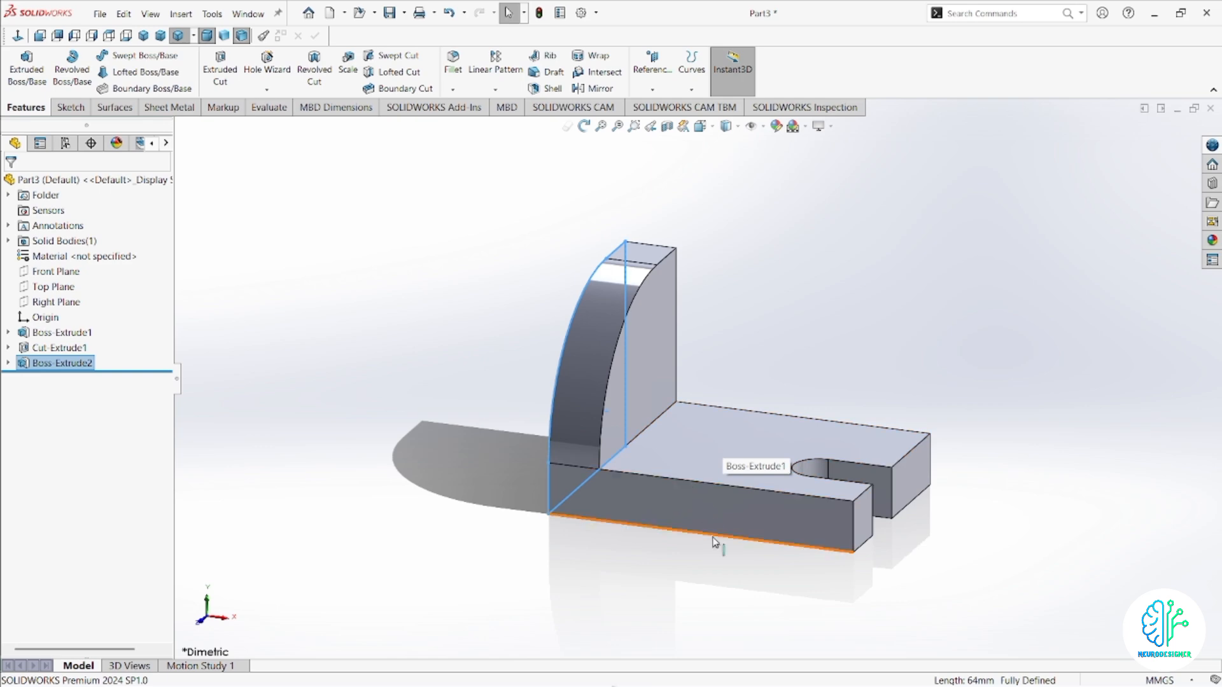
{"action": "left_click", "coordinate": [726, 126]}
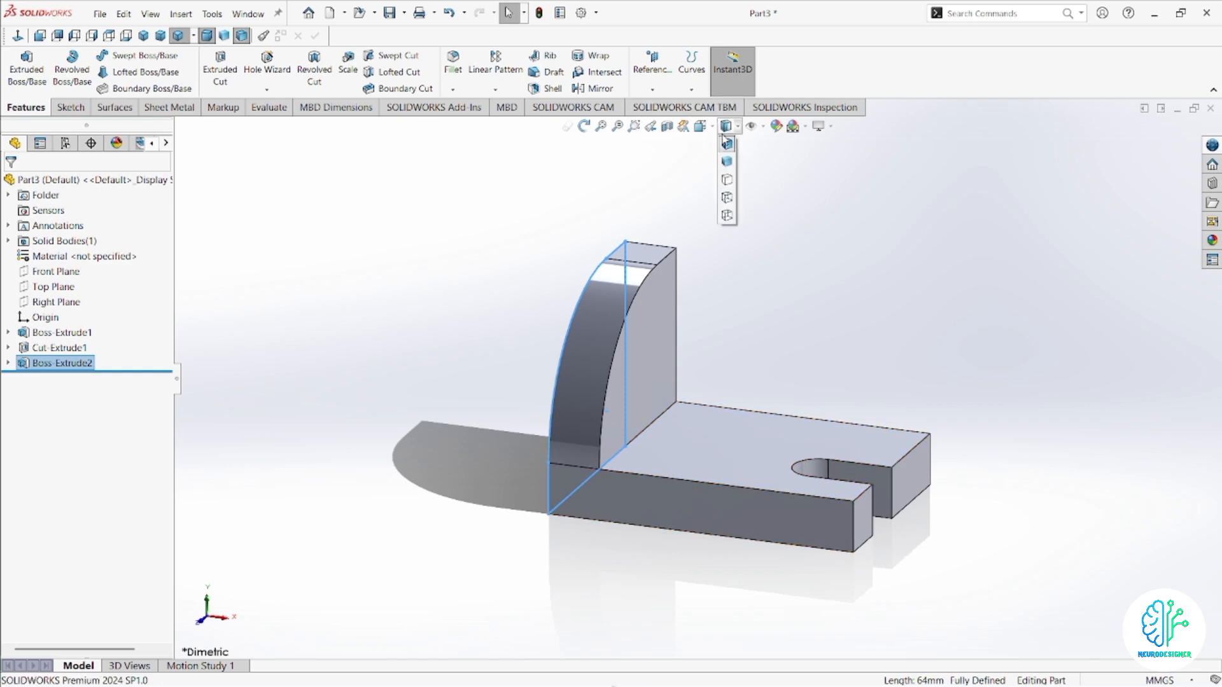
{"action": "left_click", "coordinate": [699, 126]}
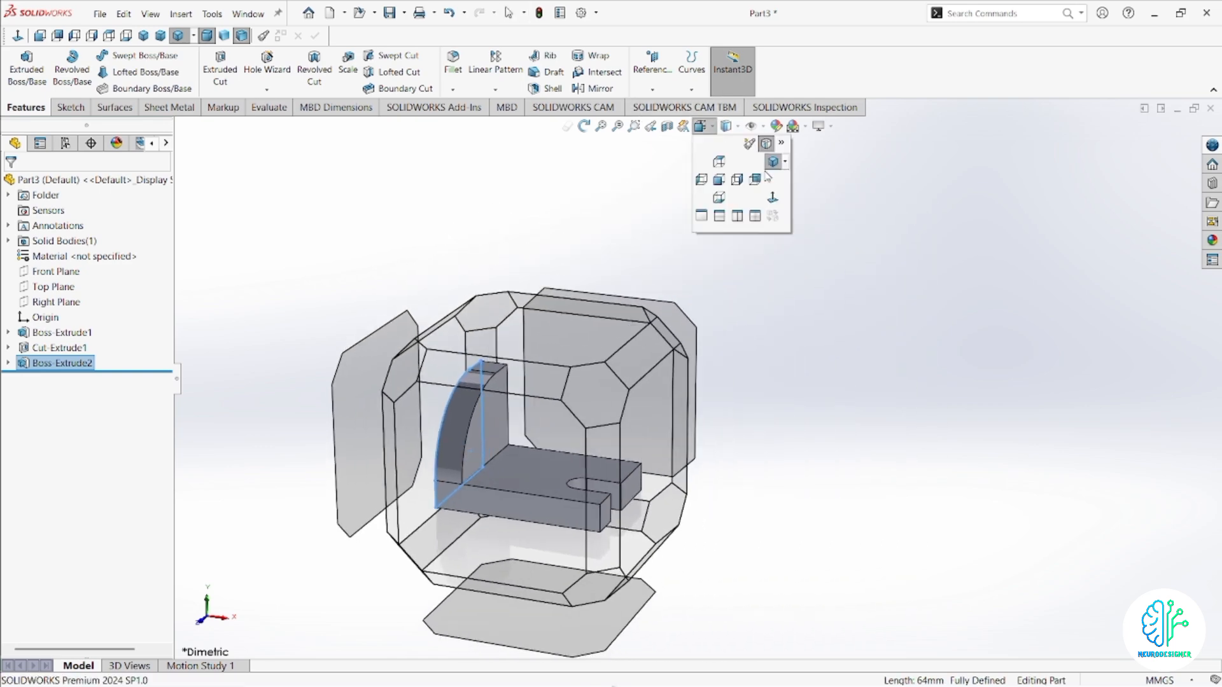
{"action": "left_click", "coordinate": [772, 165]}
{"action": "left_click_drag", "start_coordinate": [722, 397], "coordinate": [214, 39]}
{"action": "left_click", "coordinate": [207, 36]}
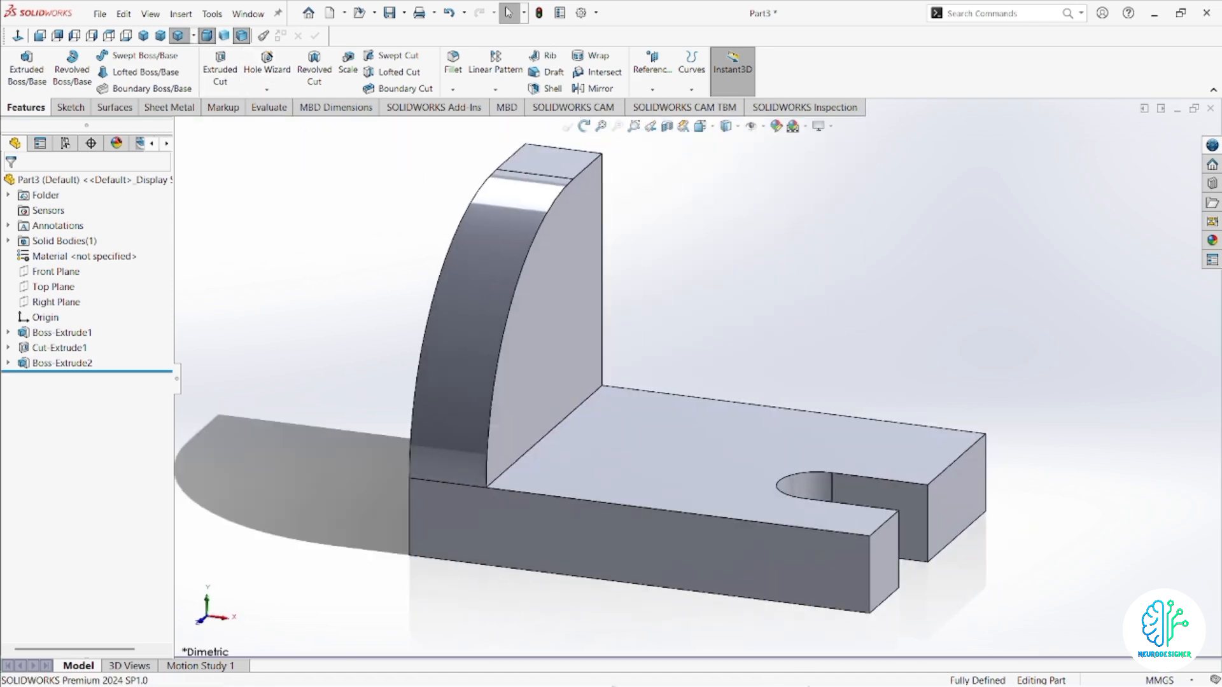
Consult the block dimensions in Drawing 2.JPG and start a sketch on the base's top face in SOLIDWORKS.
{"action": "mouse_move", "coordinate": [793, 671]}
{"action": "left_click", "coordinate": [940, 589]}
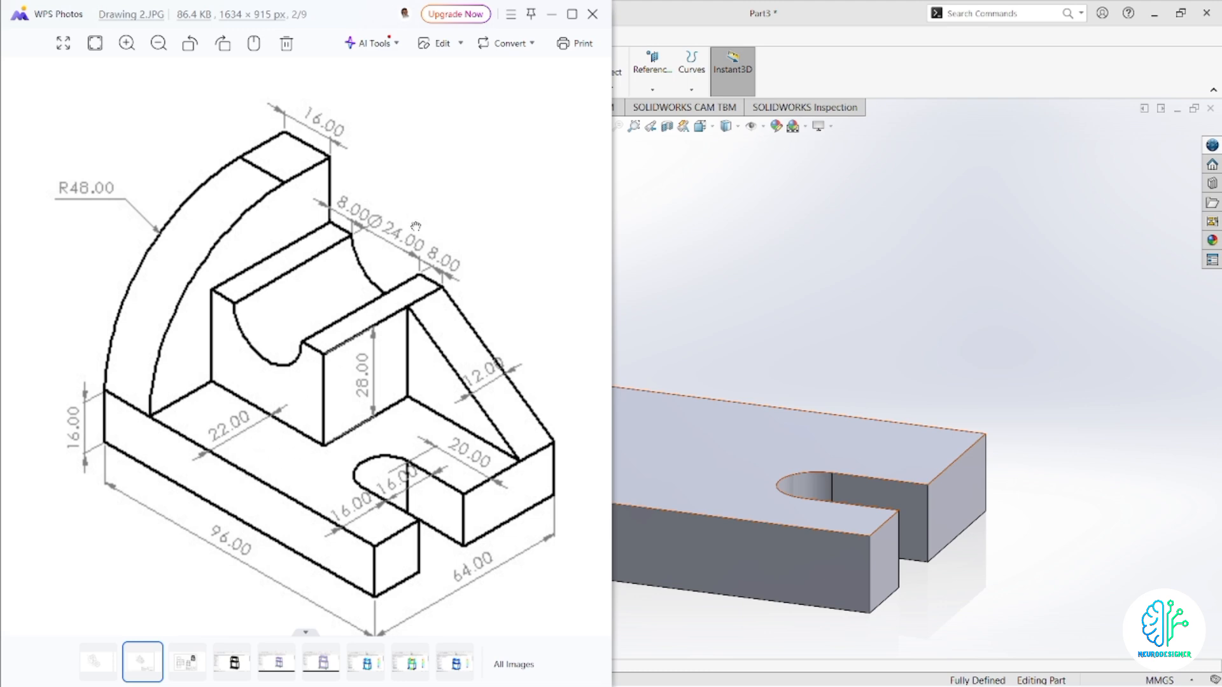
{"action": "left_click", "coordinate": [694, 439]}
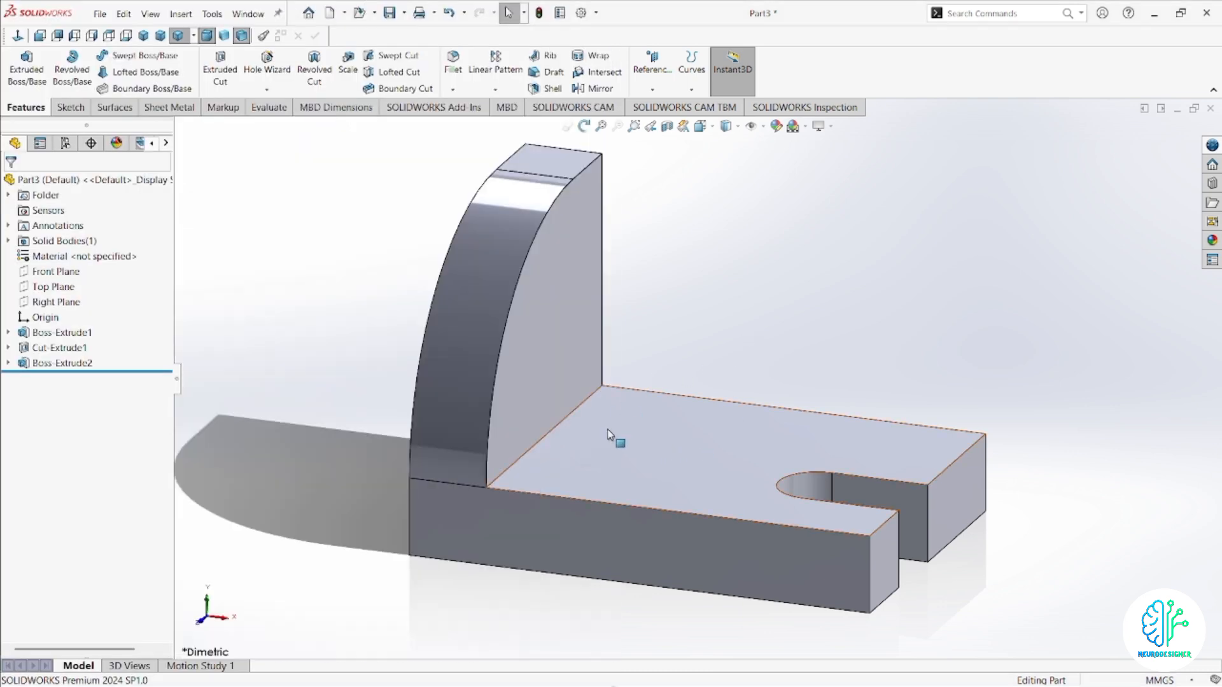
{"action": "left_click", "coordinate": [644, 434]}
{"action": "left_click", "coordinate": [701, 397]}
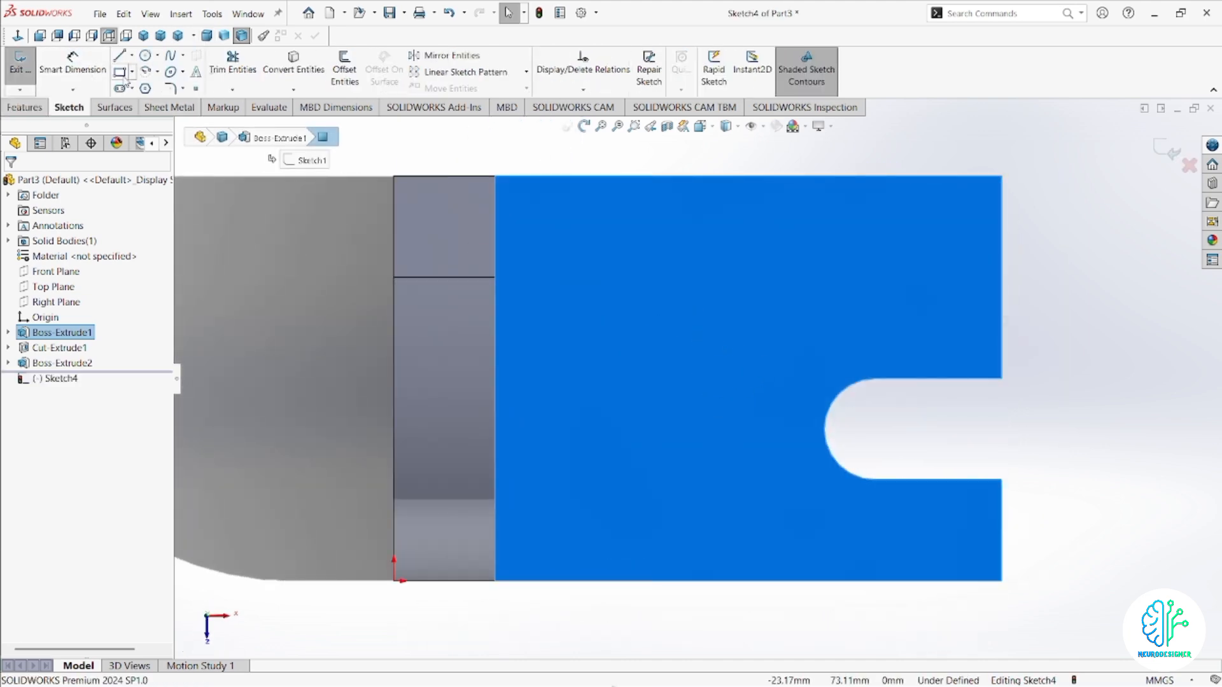
Sketch a corner rectangle about 38 mm by 30 mm from the point where the upright plate meets the base's rear edge.
{"action": "left_click", "coordinate": [119, 72]}
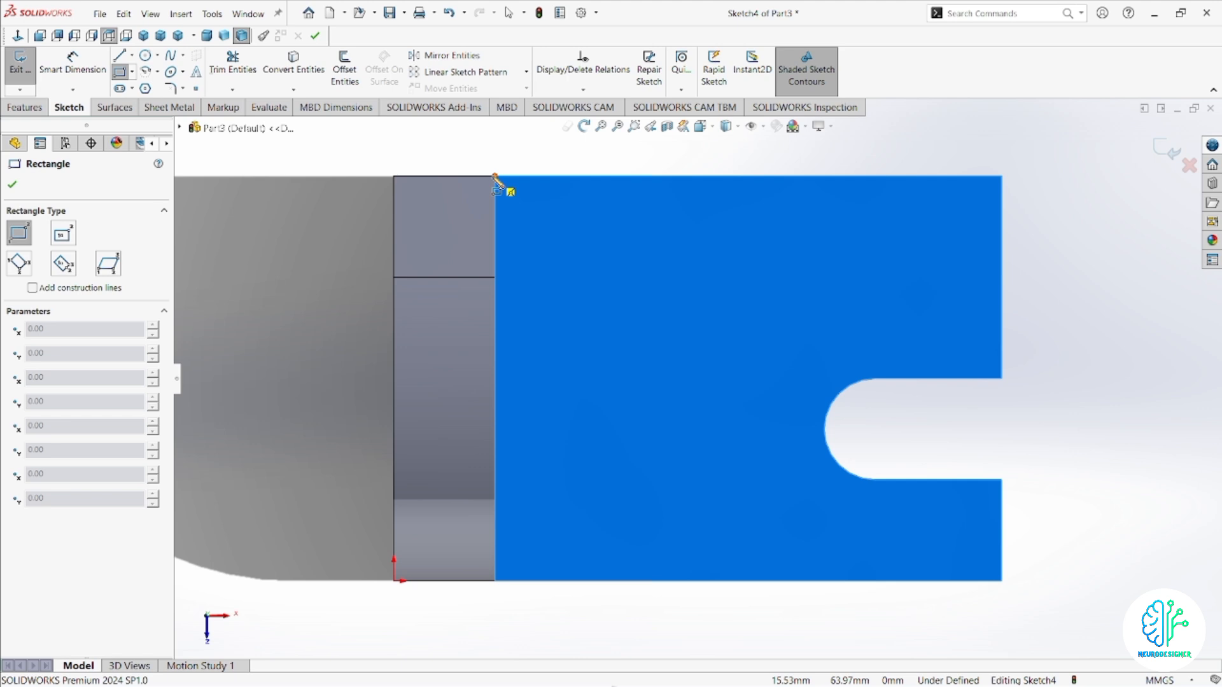
{"action": "left_click", "coordinate": [495, 177]}
{"action": "left_click", "coordinate": [737, 366]}
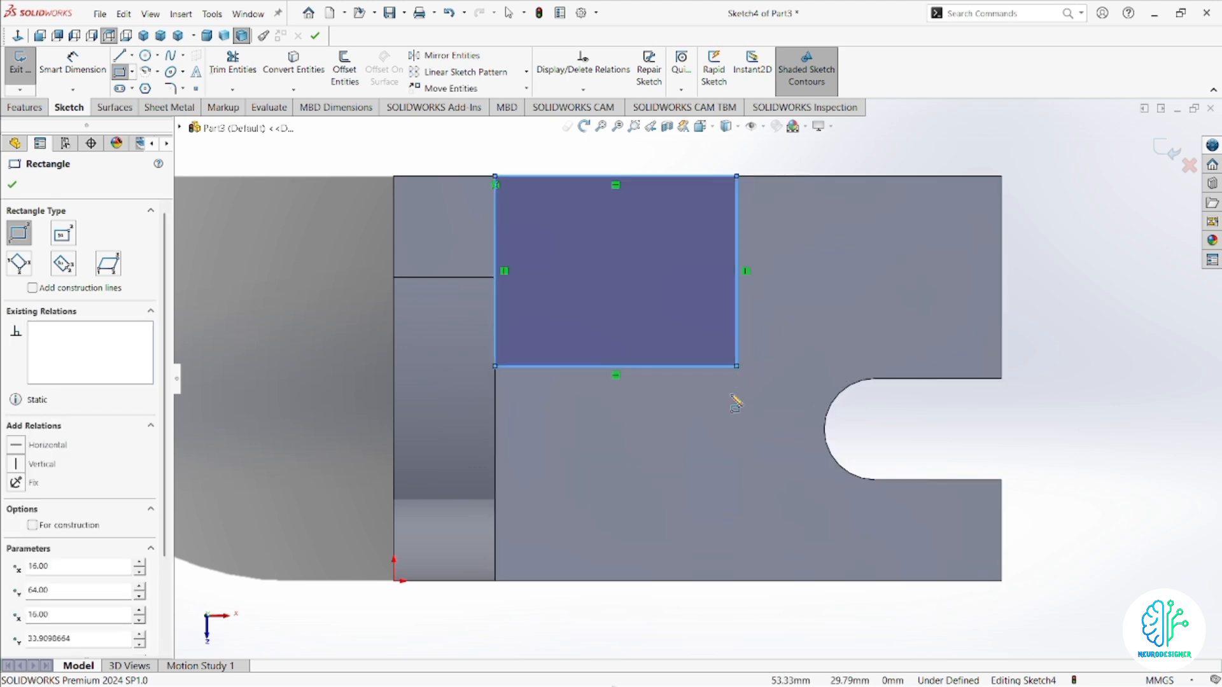
Dimension the distance between the rectangle's front edge and the base's front edge as 22 mm.
{"action": "left_click", "coordinate": [72, 62]}
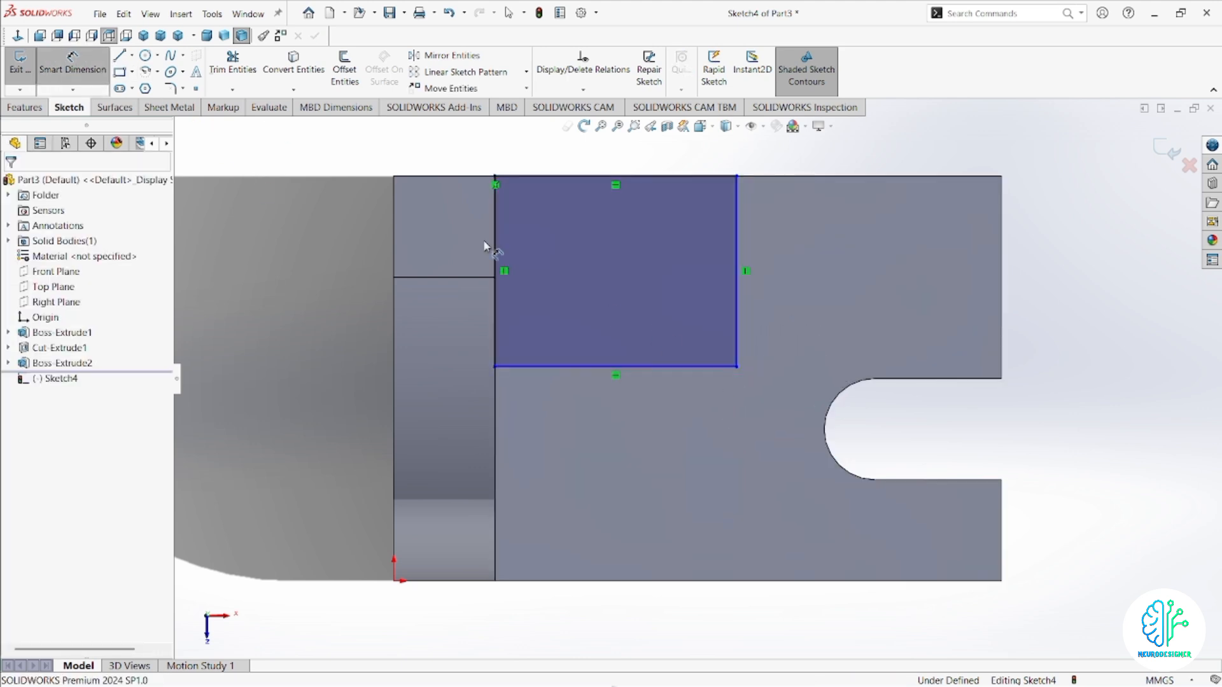
{"action": "left_click", "coordinate": [651, 369]}
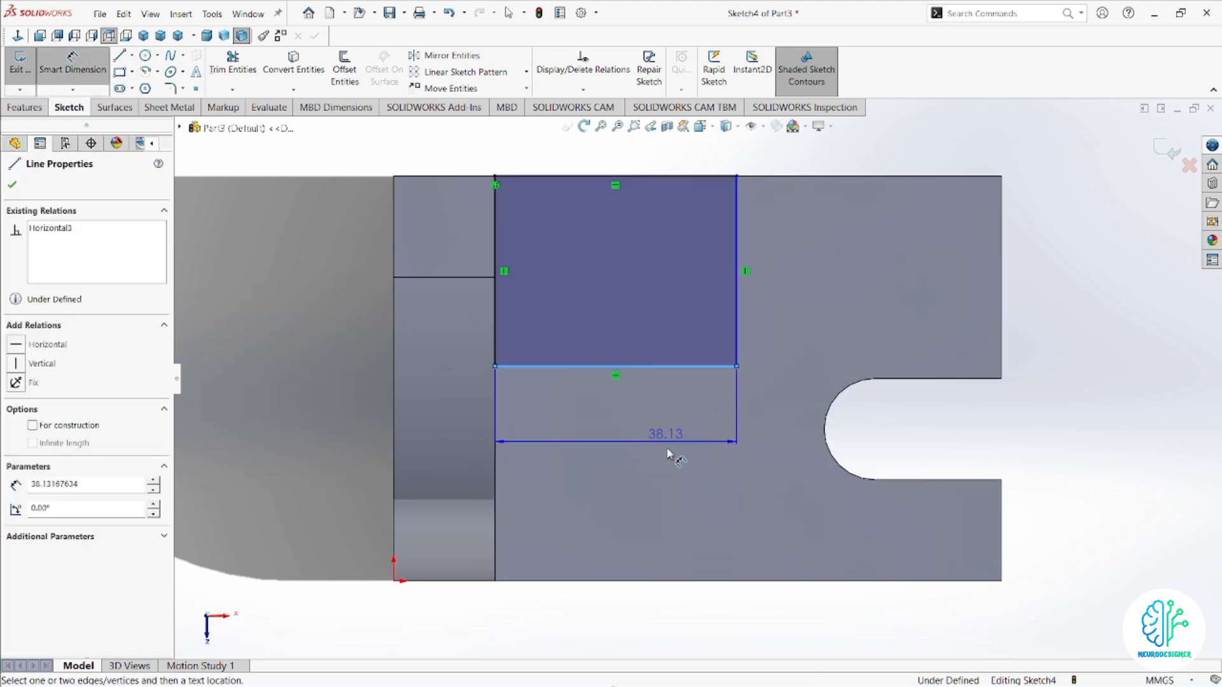
{"action": "left_click", "coordinate": [658, 580]}
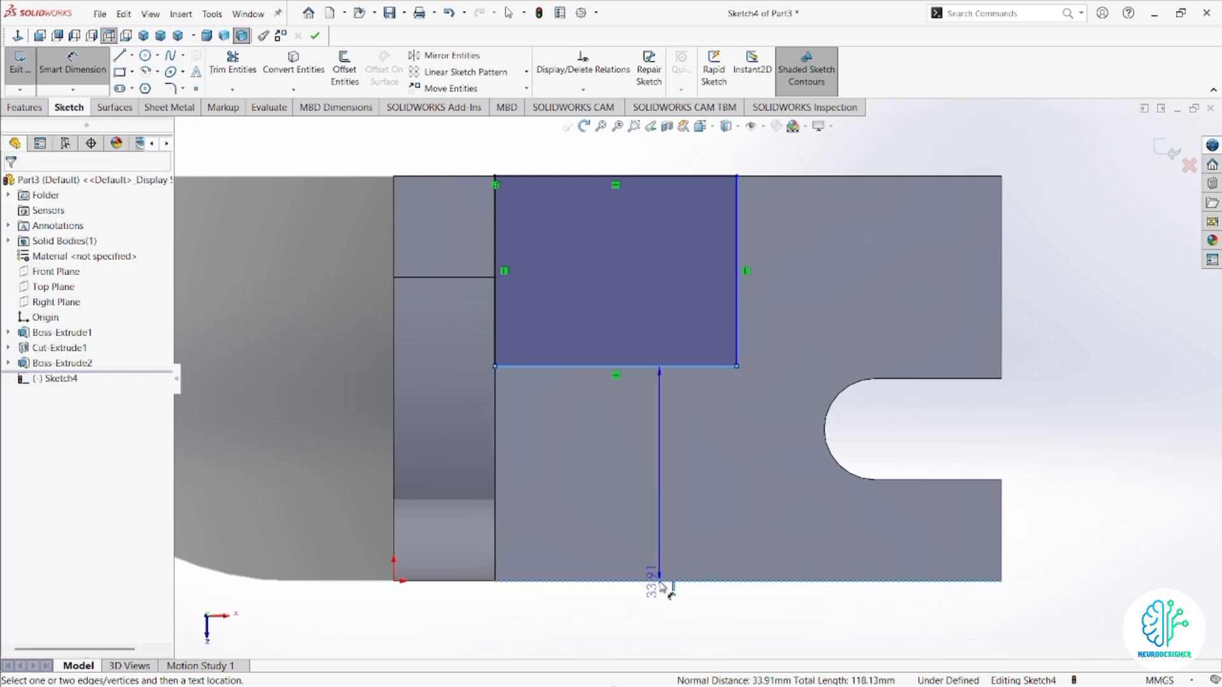
{"action": "left_click", "coordinate": [656, 487]}
{"action": "type", "text": "22"}
{"action": "key", "text": "Return"}
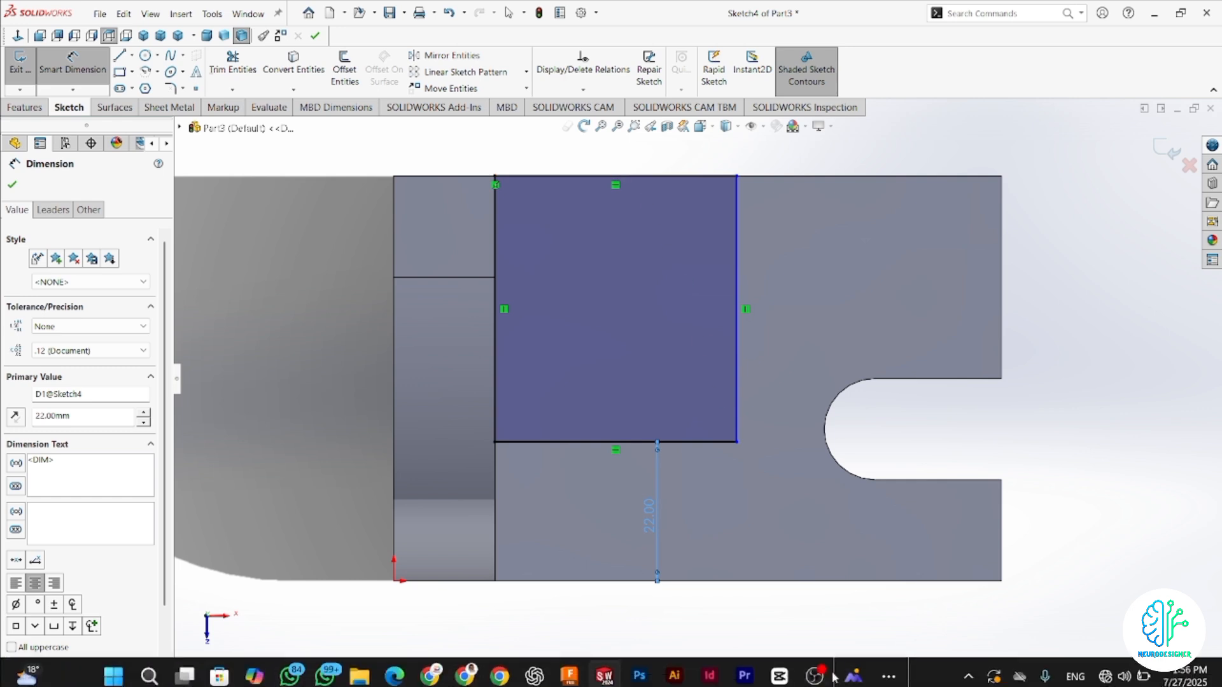
Consult the block width in Drawing 2.JPG and dimension the rectangle's rear edge as 40 mm.
{"action": "mouse_move", "coordinate": [853, 668]}
{"action": "left_click", "coordinate": [929, 585]}
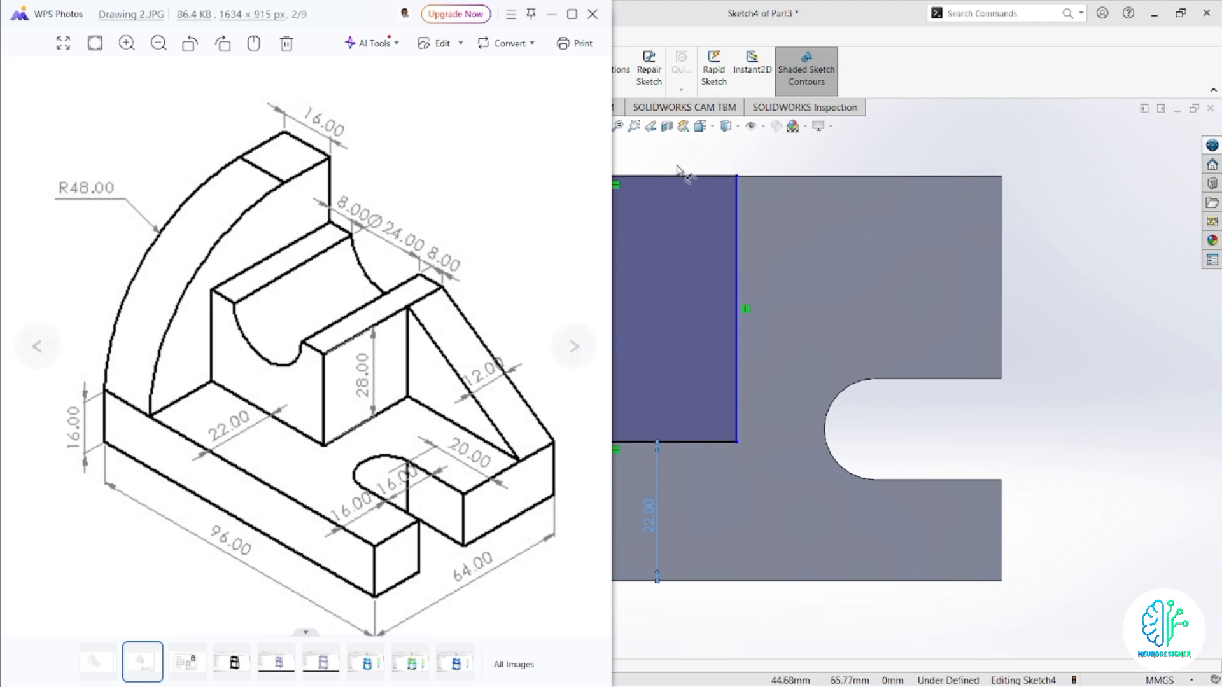
{"action": "left_click", "coordinate": [931, 57]}
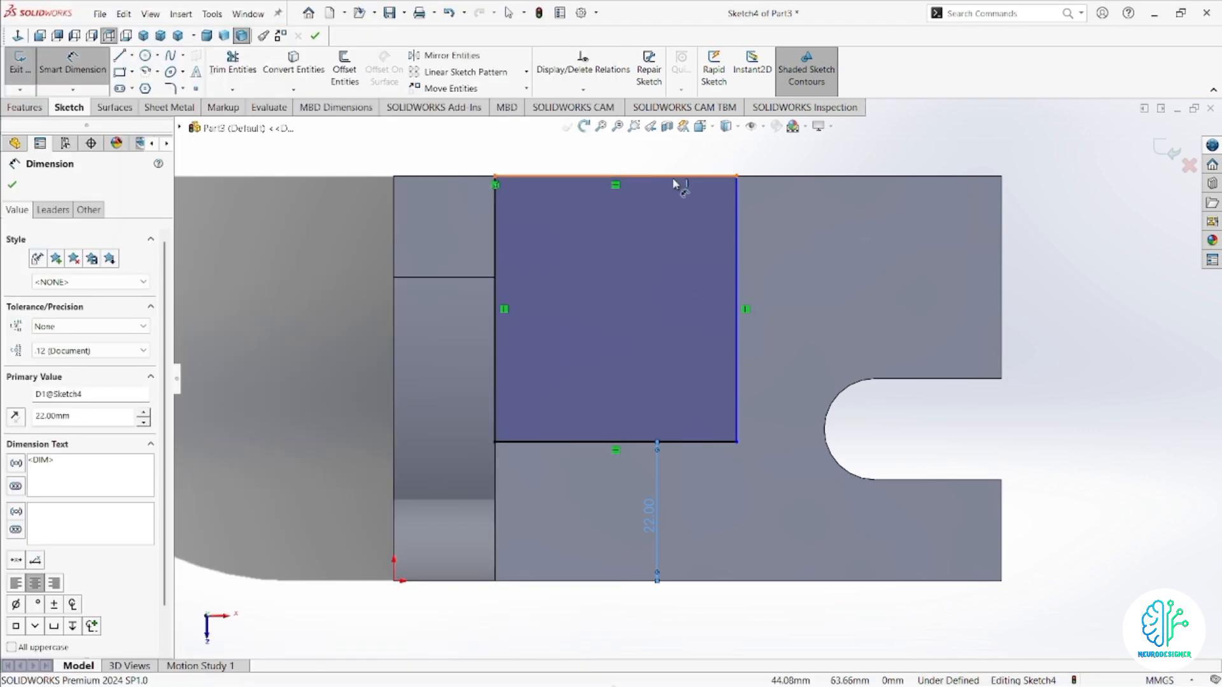
{"action": "left_click", "coordinate": [681, 177]}
{"action": "left_click", "coordinate": [624, 159]}
{"action": "type", "text": "40"}
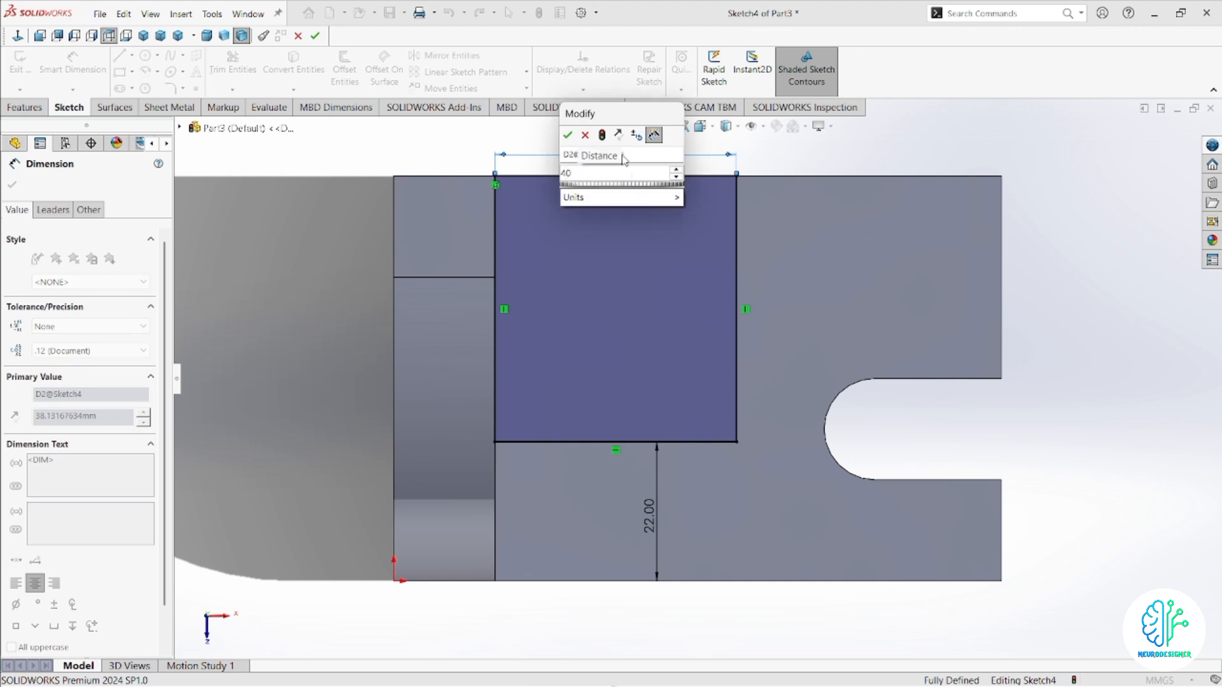
{"action": "key", "text": "Return"}
{"action": "scroll", "coordinate": [769, 193], "scroll_direction": "up", "scroll_amount": 2}
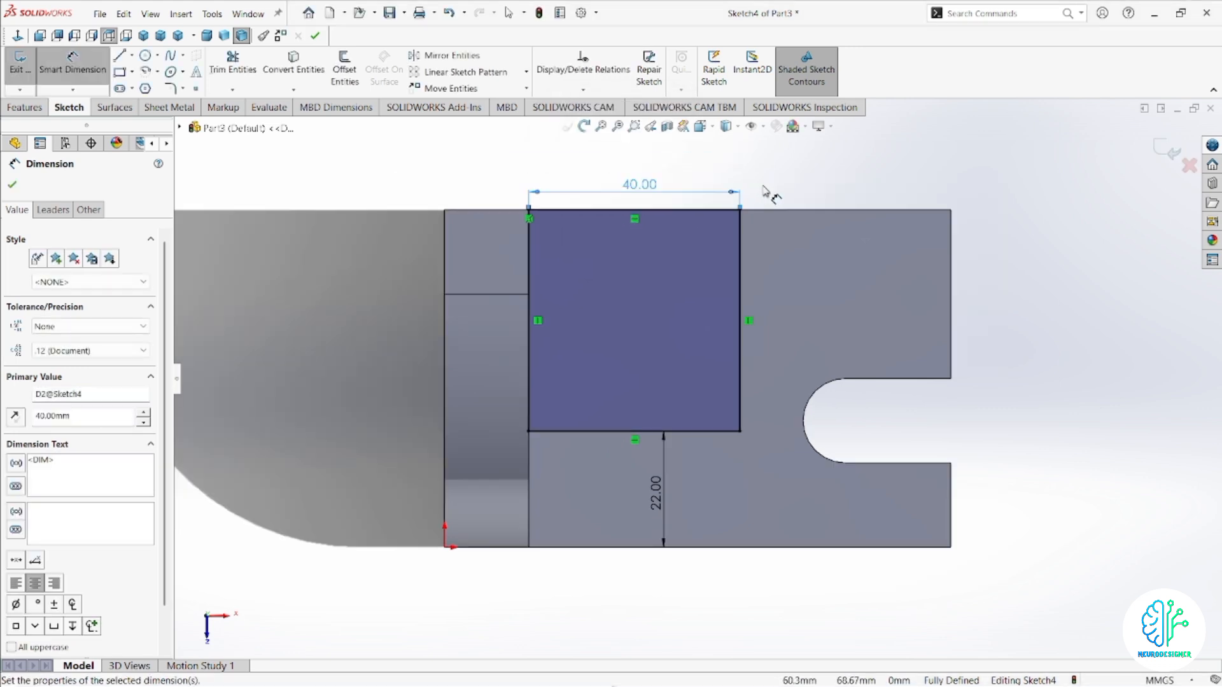
{"action": "scroll", "coordinate": [818, 216], "scroll_direction": "down", "scroll_amount": 2}
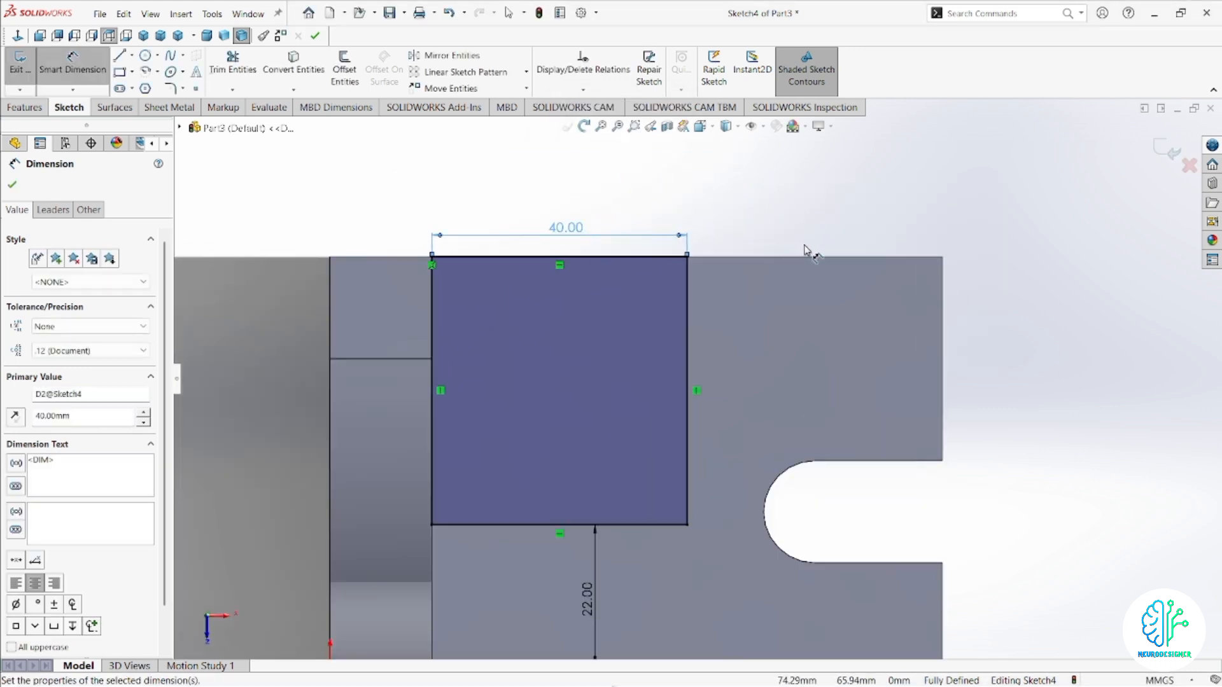
Extrude the rectangle upward as a 28 mm Blind boss merged with the base.
{"action": "left_click", "coordinate": [24, 107]}
{"action": "left_click", "coordinate": [27, 69]}
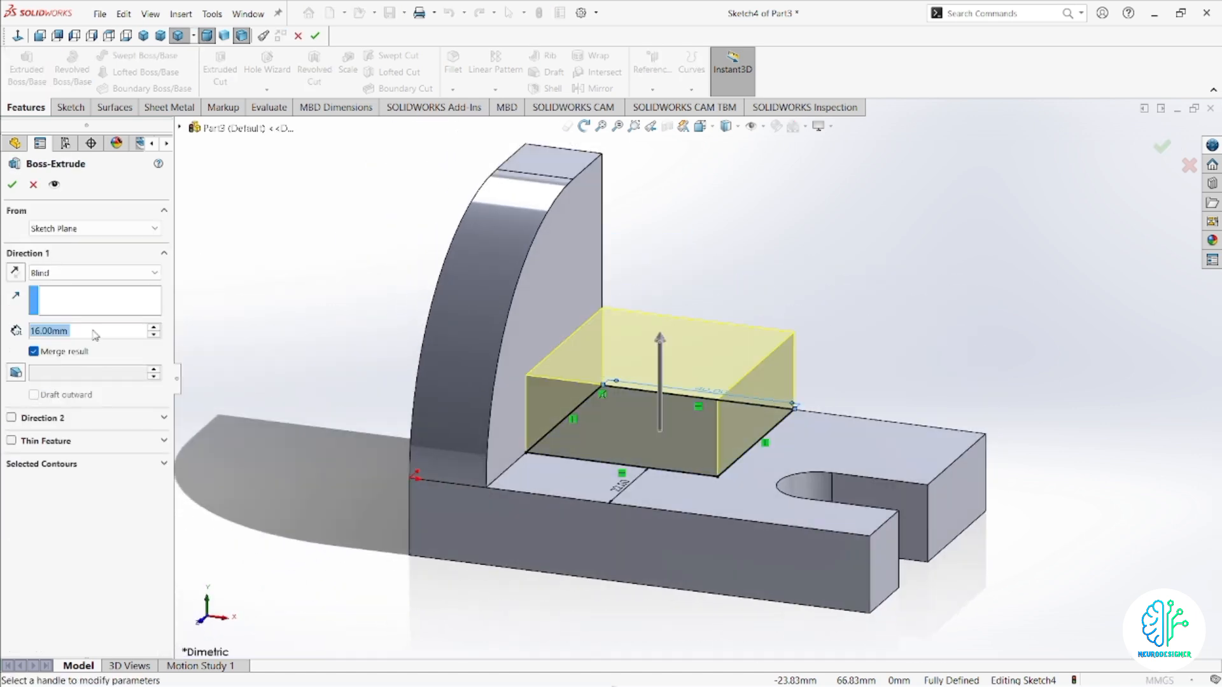
{"action": "type", "text": "28"}
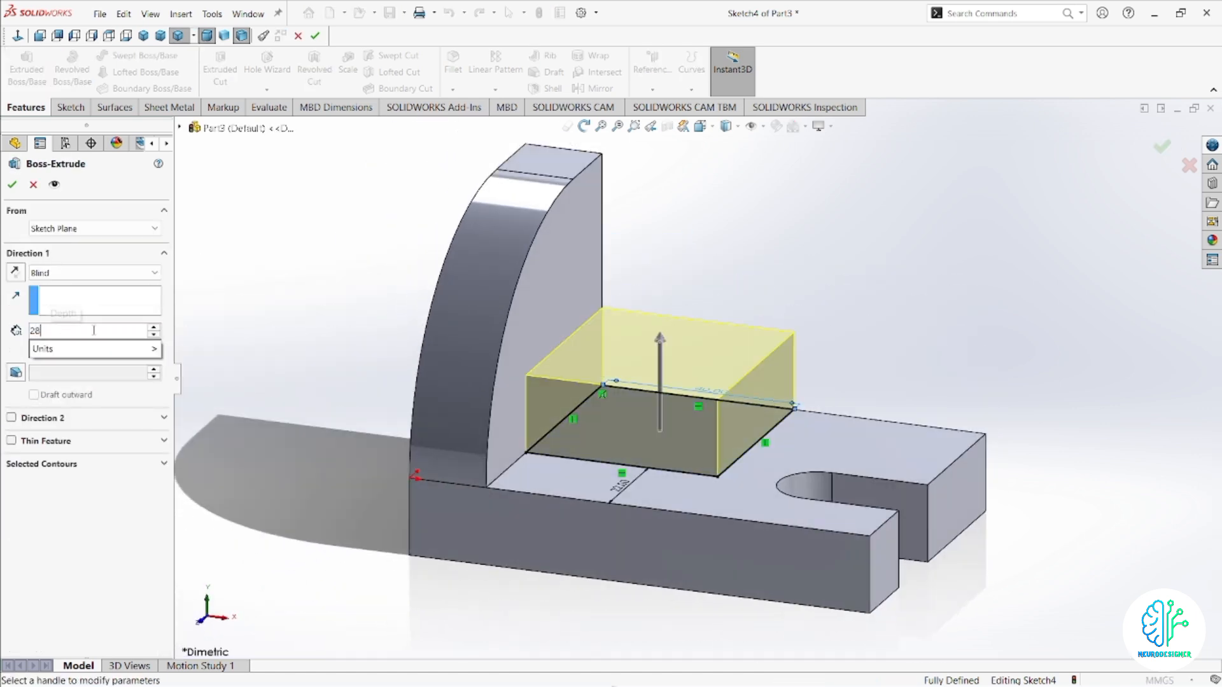
{"action": "key", "text": "Return"}
{"action": "mouse_move", "coordinate": [659, 283]}
{"action": "left_mouse_down"}
{"action": "mouse_move", "coordinate": [663, 323]}
{"action": "mouse_move", "coordinate": [654, 224]}
{"action": "mouse_move", "coordinate": [639, 298]}
{"action": "left_mouse_up"}
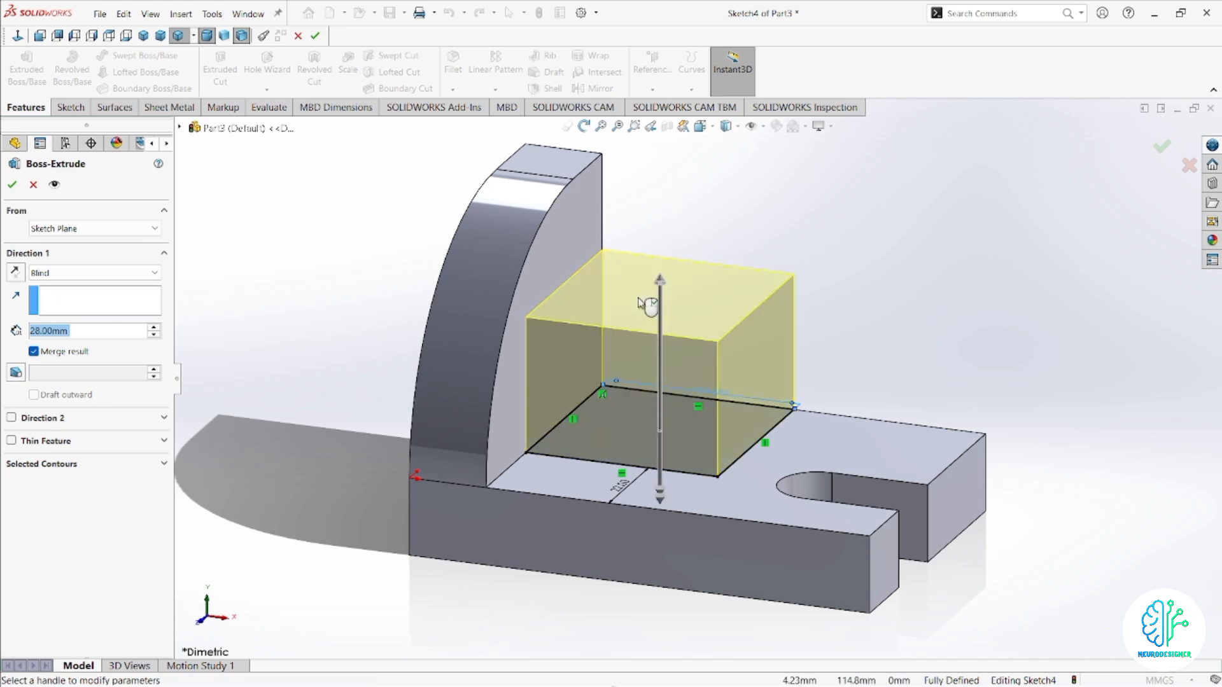
{"action": "left_click", "coordinate": [11, 184]}
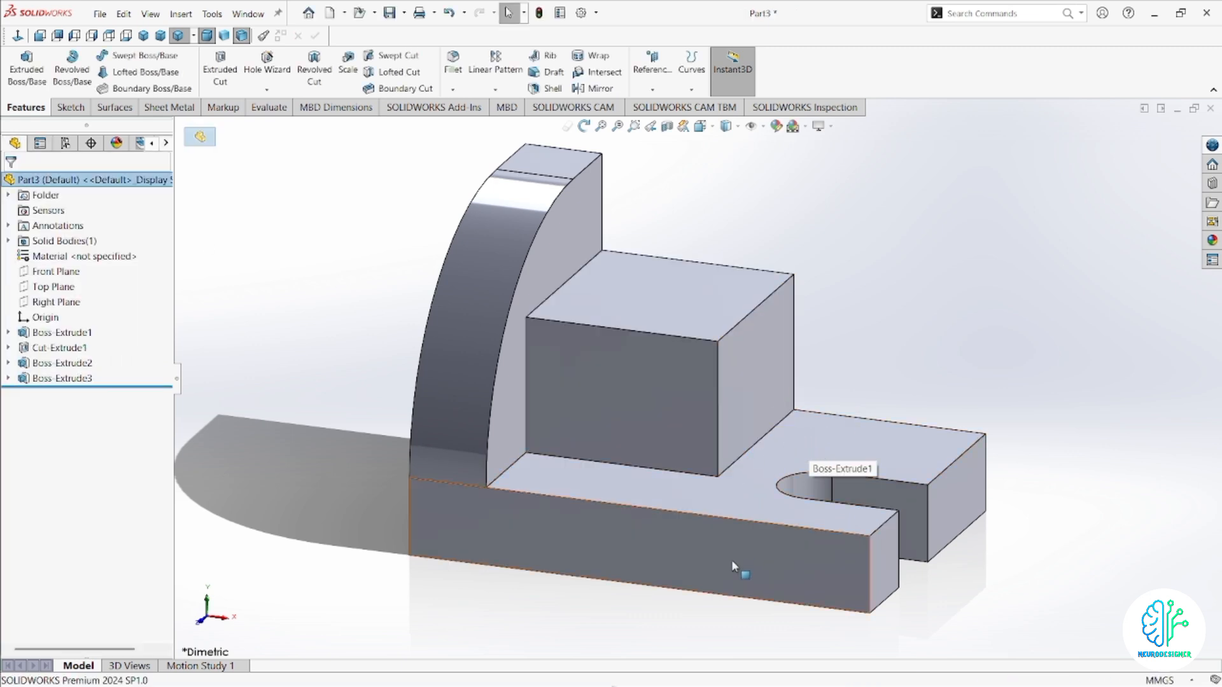
Consult the groove in Drawing 2.JPG and sketch a circle about 23 mm in diameter on the block's front face, centred on its top edge's midpoint.
{"action": "mouse_move", "coordinate": [852, 668]}
{"action": "left_click", "coordinate": [930, 616]}
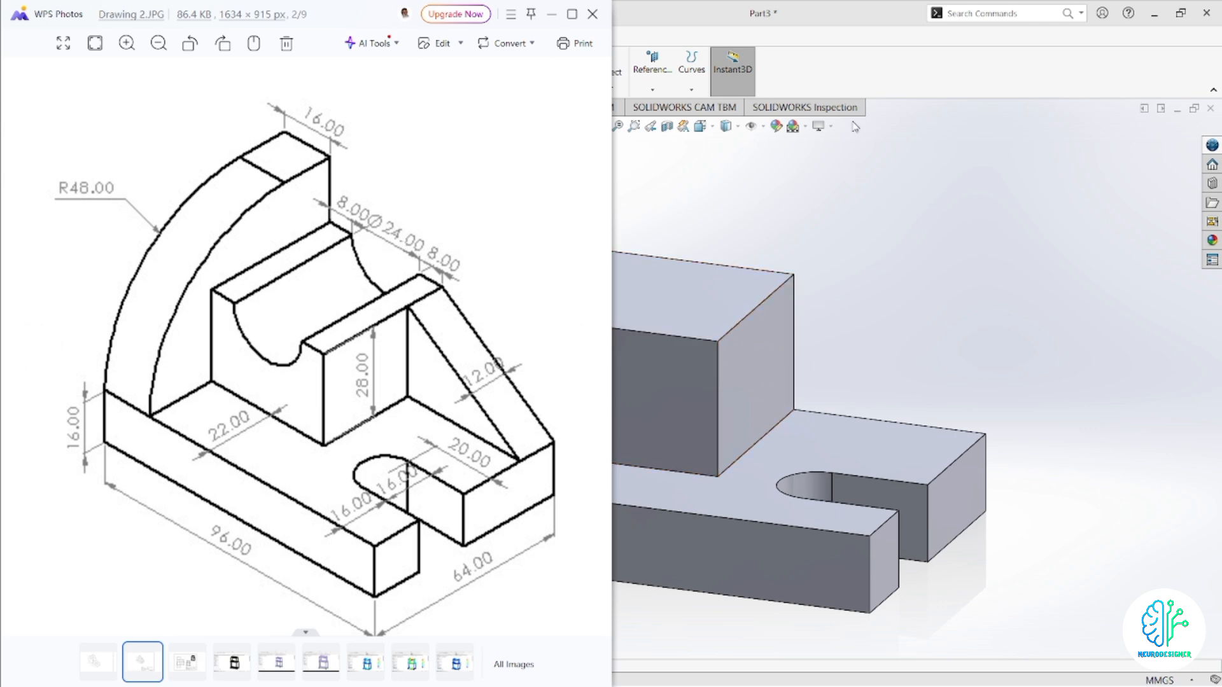
{"action": "left_click", "coordinate": [884, 81]}
{"action": "left_click", "coordinate": [639, 395]}
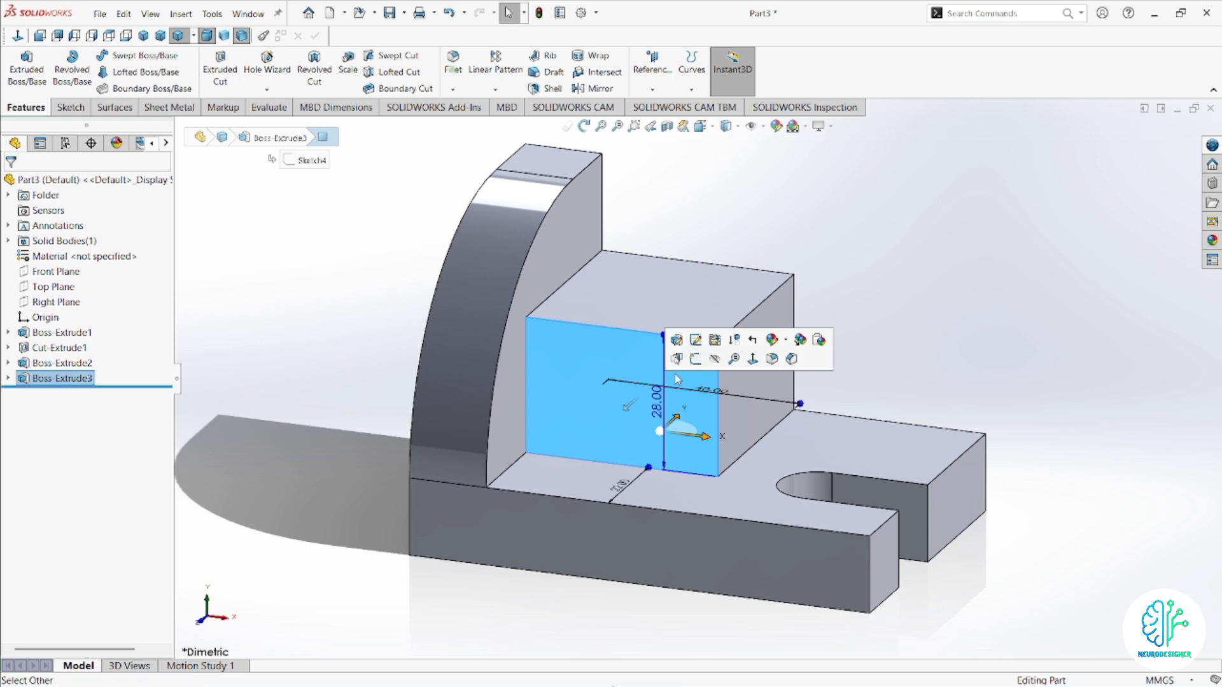
{"action": "left_click", "coordinate": [697, 359]}
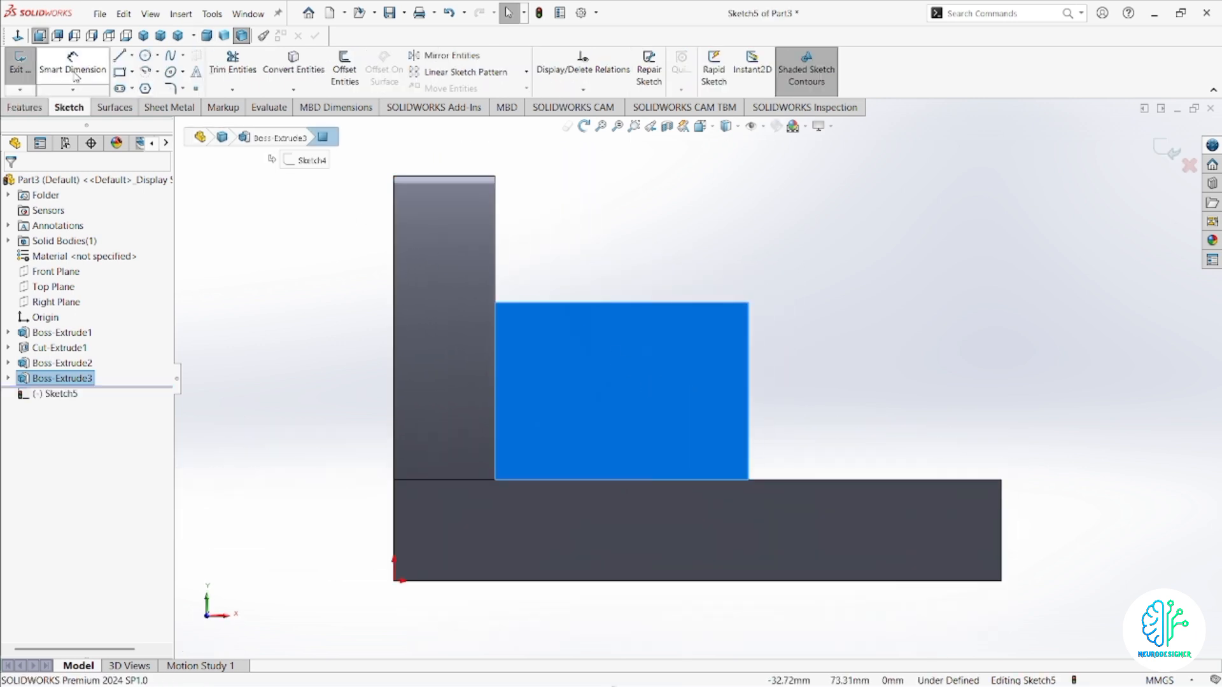
{"action": "left_click", "coordinate": [146, 56]}
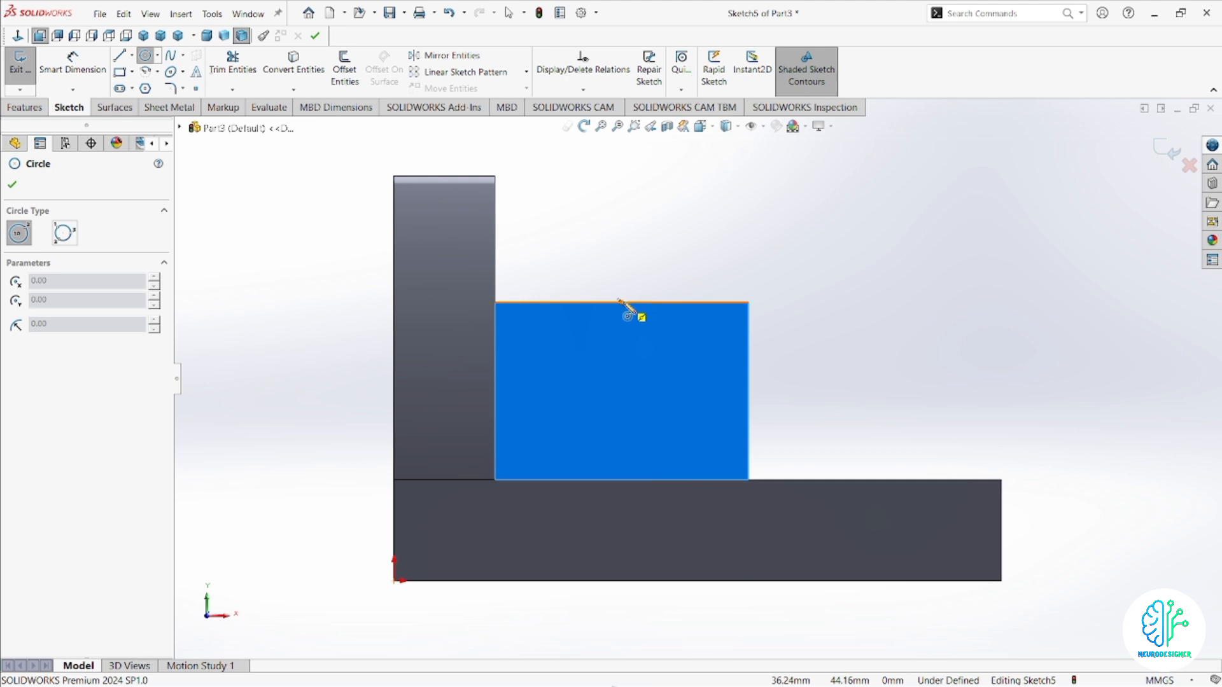
{"action": "left_click", "coordinate": [622, 302]}
{"action": "left_click", "coordinate": [677, 351]}
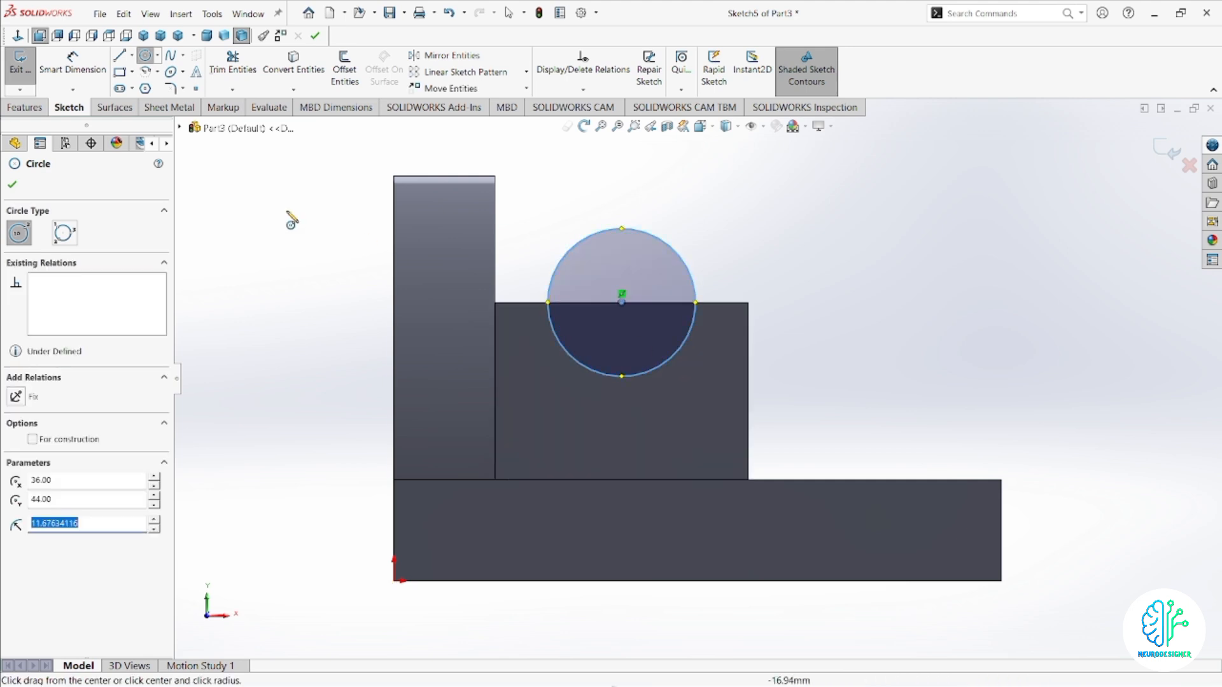
Dimension the circle's diameter as 24 mm.
{"action": "left_click", "coordinate": [73, 64]}
{"action": "left_click", "coordinate": [693, 273]}
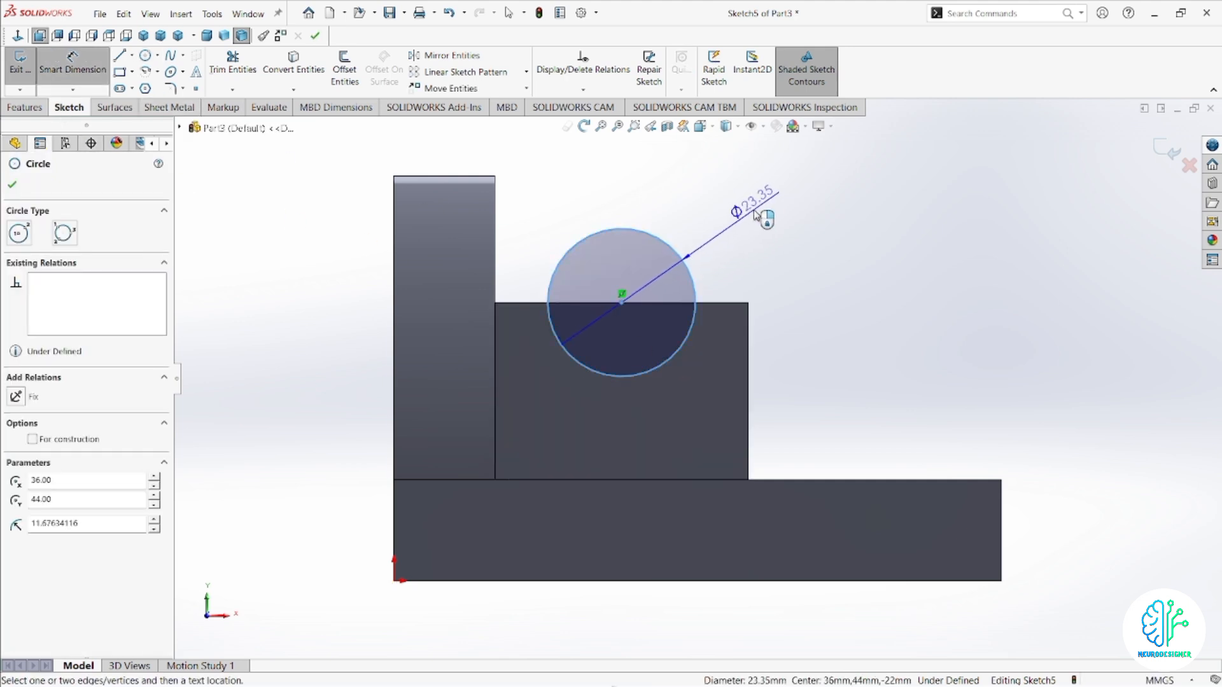
{"action": "left_click", "coordinate": [758, 219]}
{"action": "type", "text": "2"}
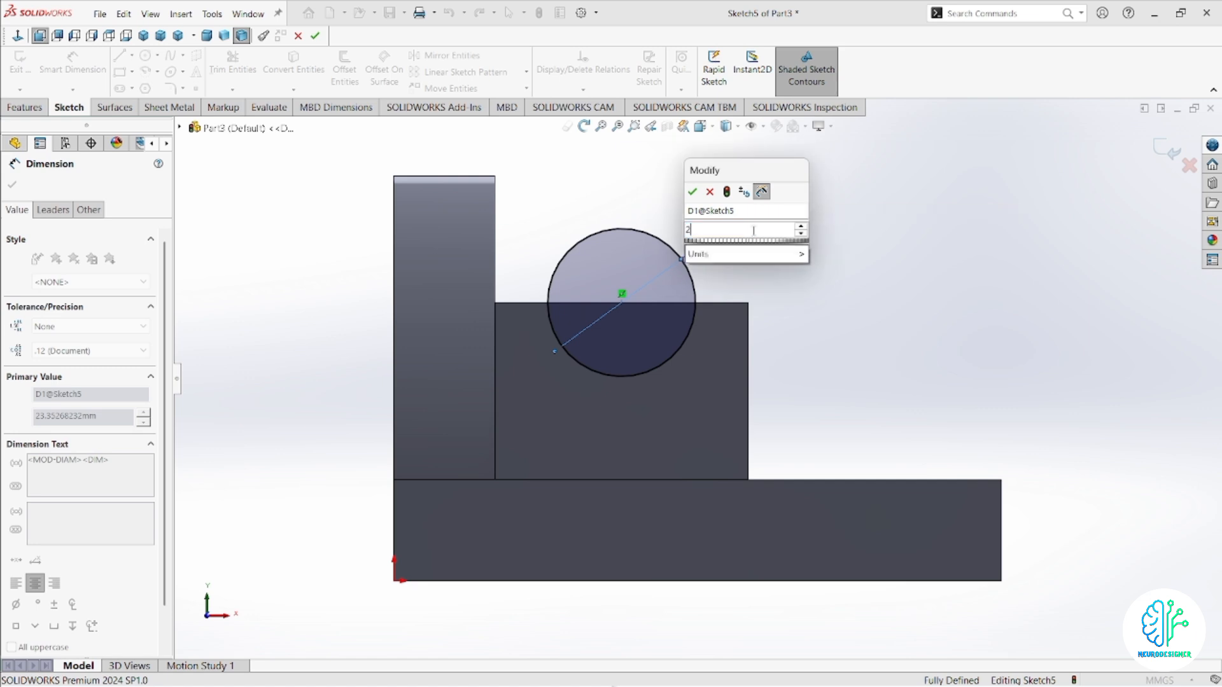
{"action": "type", "text": "4"}
{"action": "key", "text": "Return"}
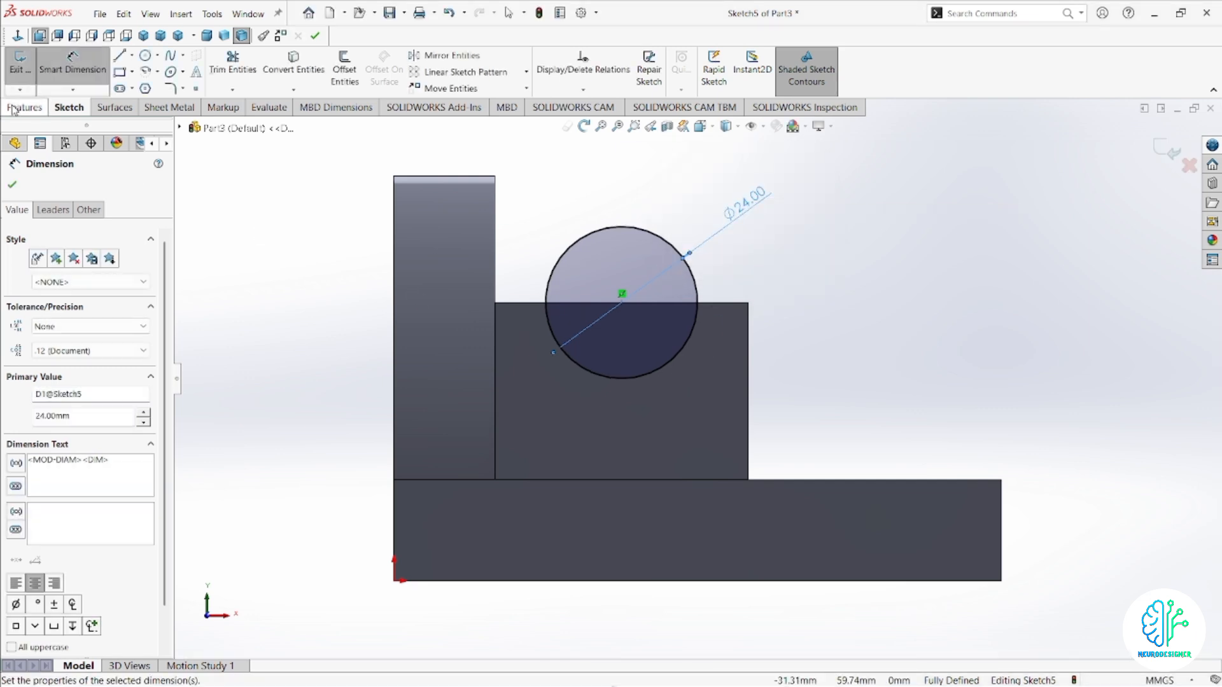
Cut the circle through the block as an Extruded Cut with the Up To Next end condition.
{"action": "left_click", "coordinate": [14, 108]}
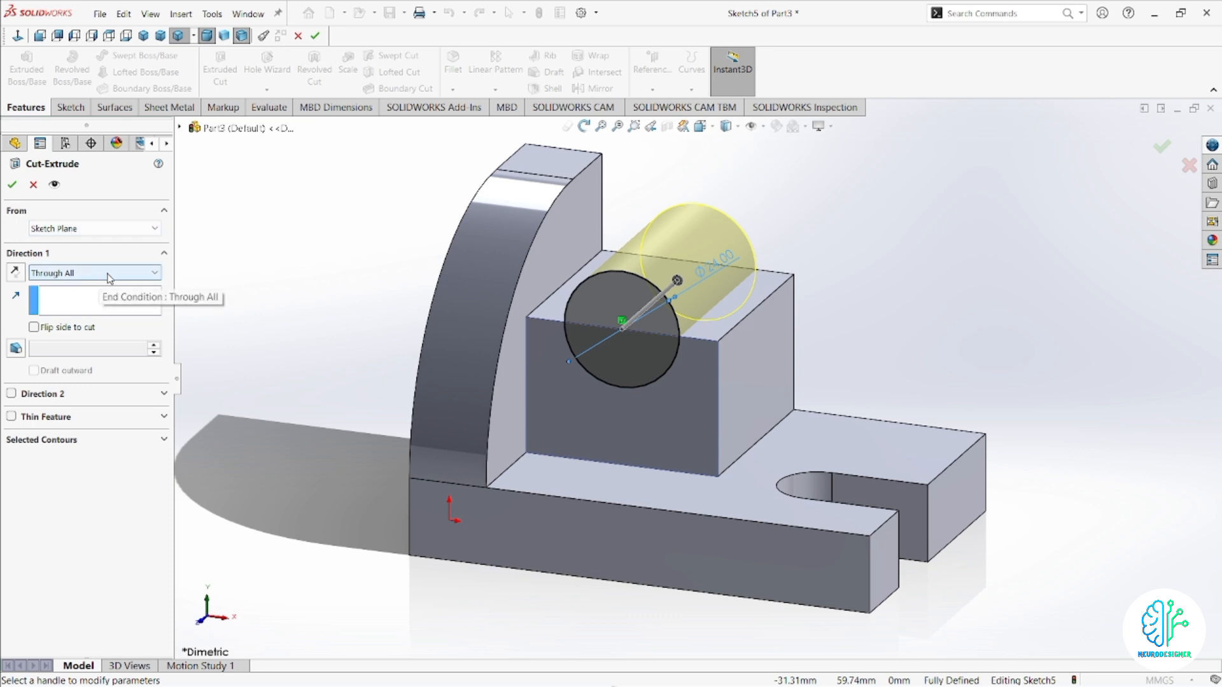
{"action": "left_click", "coordinate": [108, 275]}
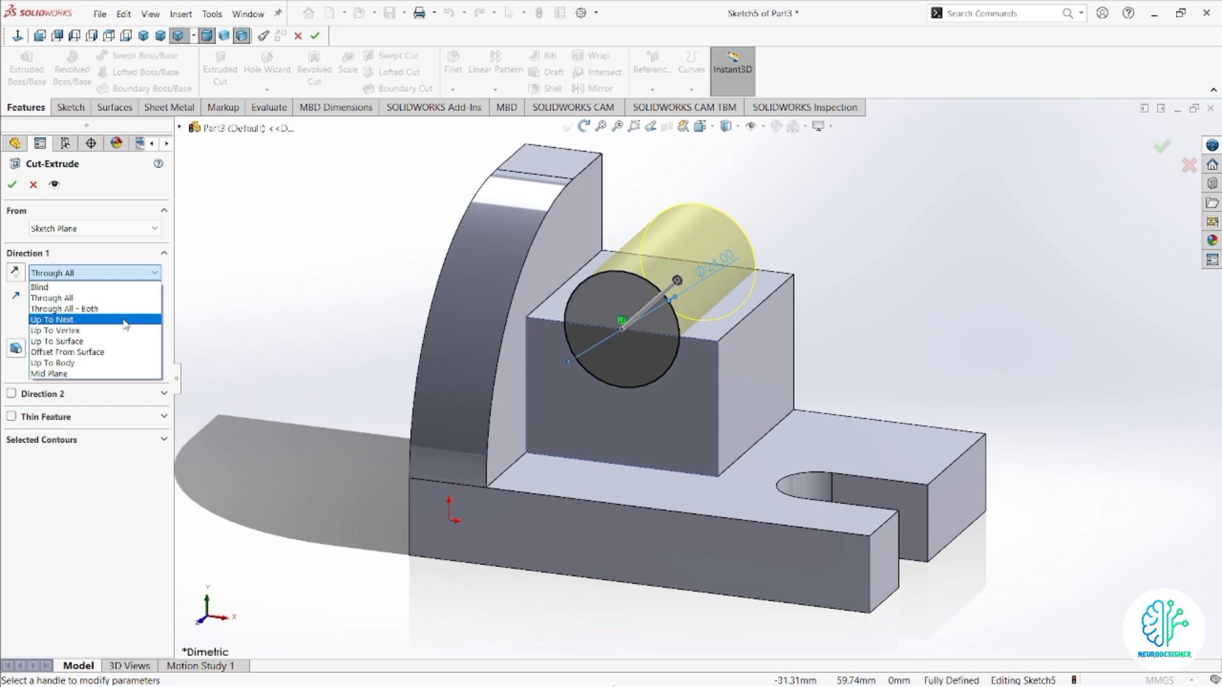
{"action": "left_click", "coordinate": [126, 320]}
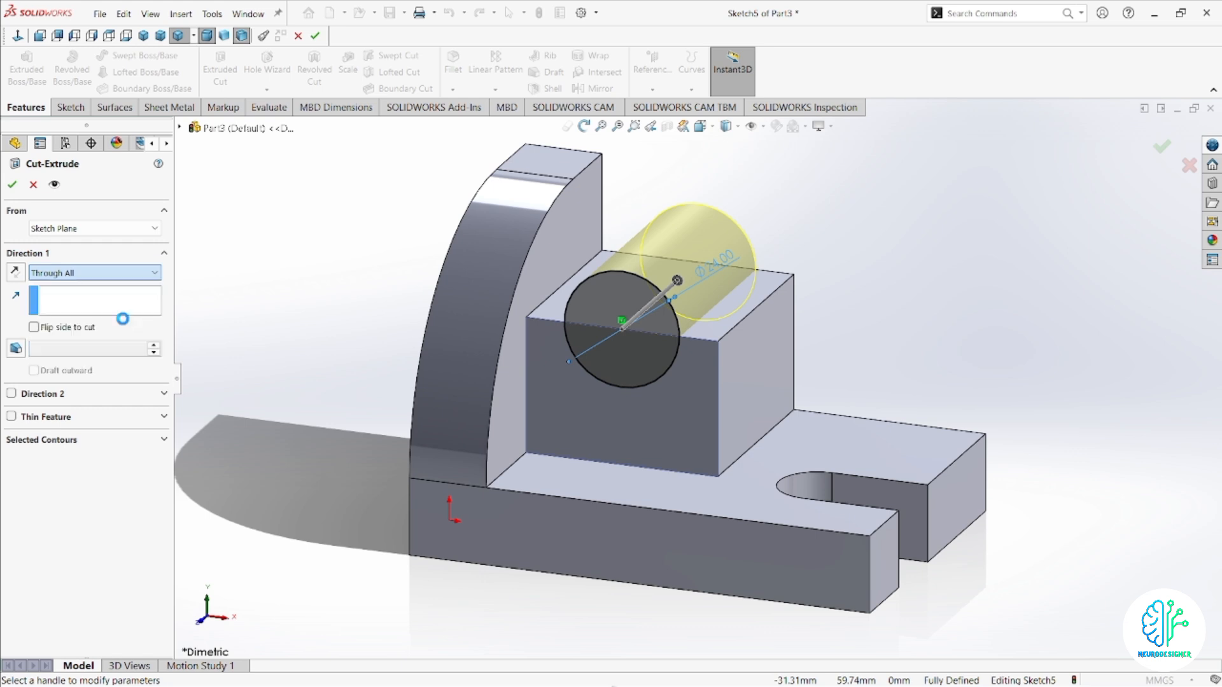
{"action": "left_click", "coordinate": [13, 183]}
{"action": "key", "text": "f"}
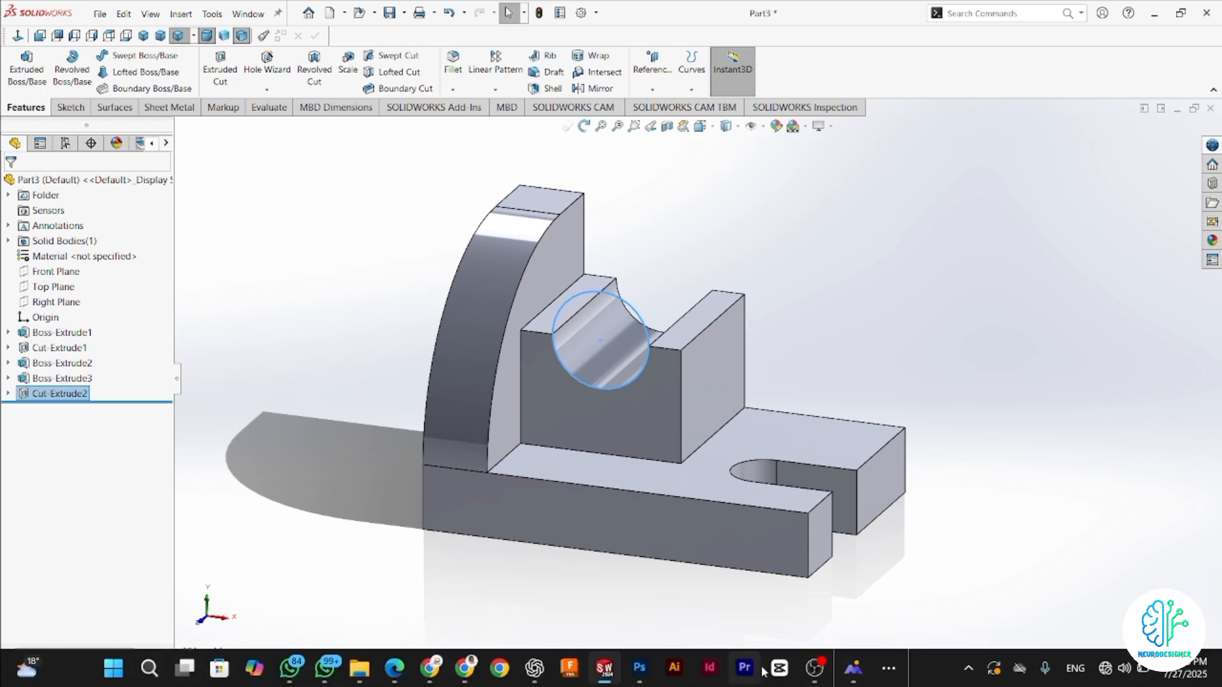
Consult the triangular rib in Drawing 2.JPG and start a sketch on the bracket's flat rear face.
{"action": "mouse_move", "coordinate": [853, 667]}
{"action": "left_click", "coordinate": [906, 593]}
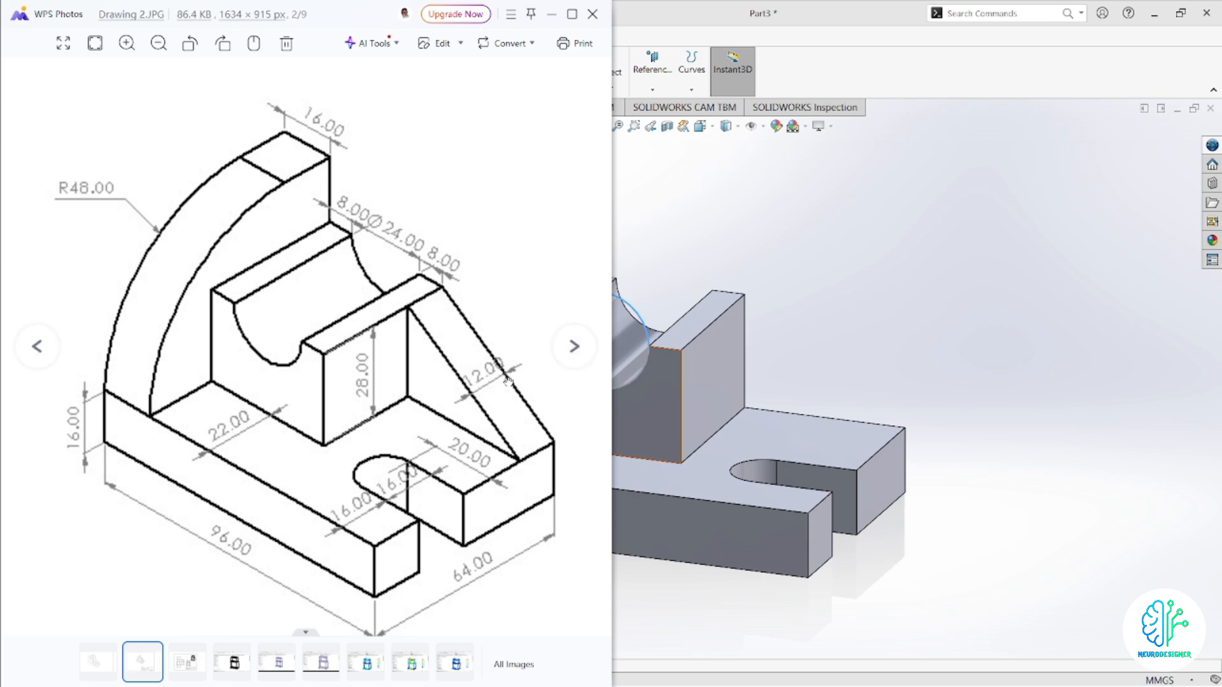
{"action": "left_click", "coordinate": [842, 291]}
{"action": "middle_click_drag", "start_coordinate": [969, 415], "coordinate": [730, 512]}
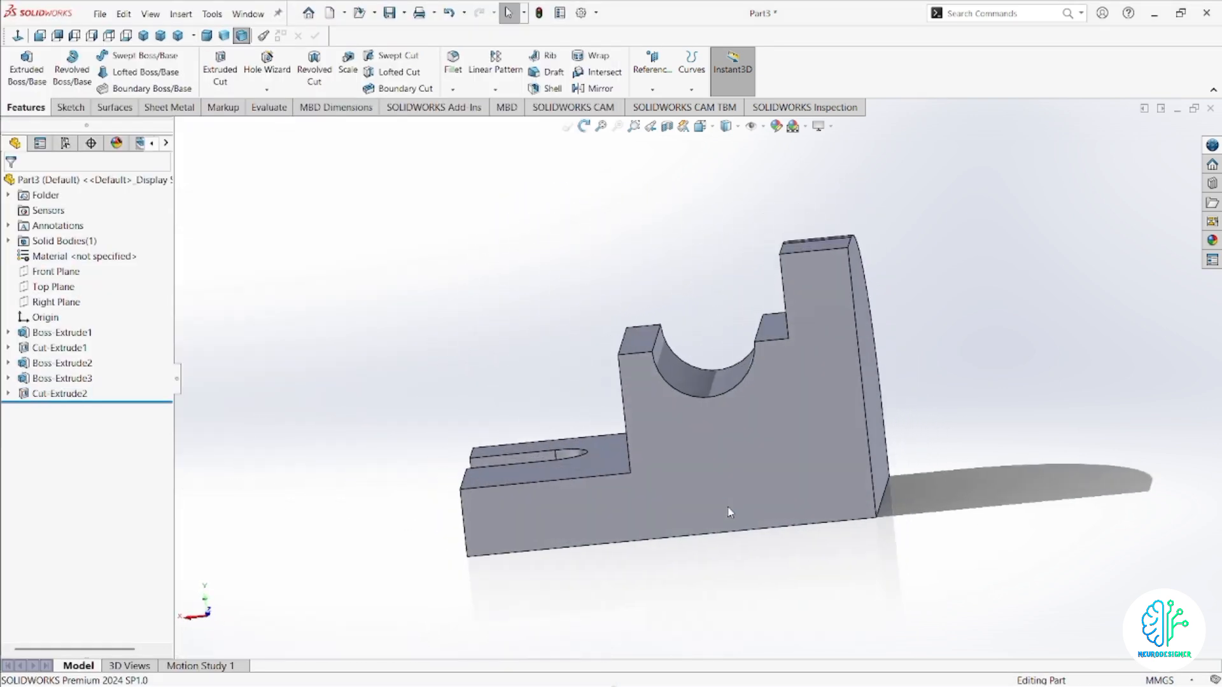
{"action": "left_click", "coordinate": [667, 497]}
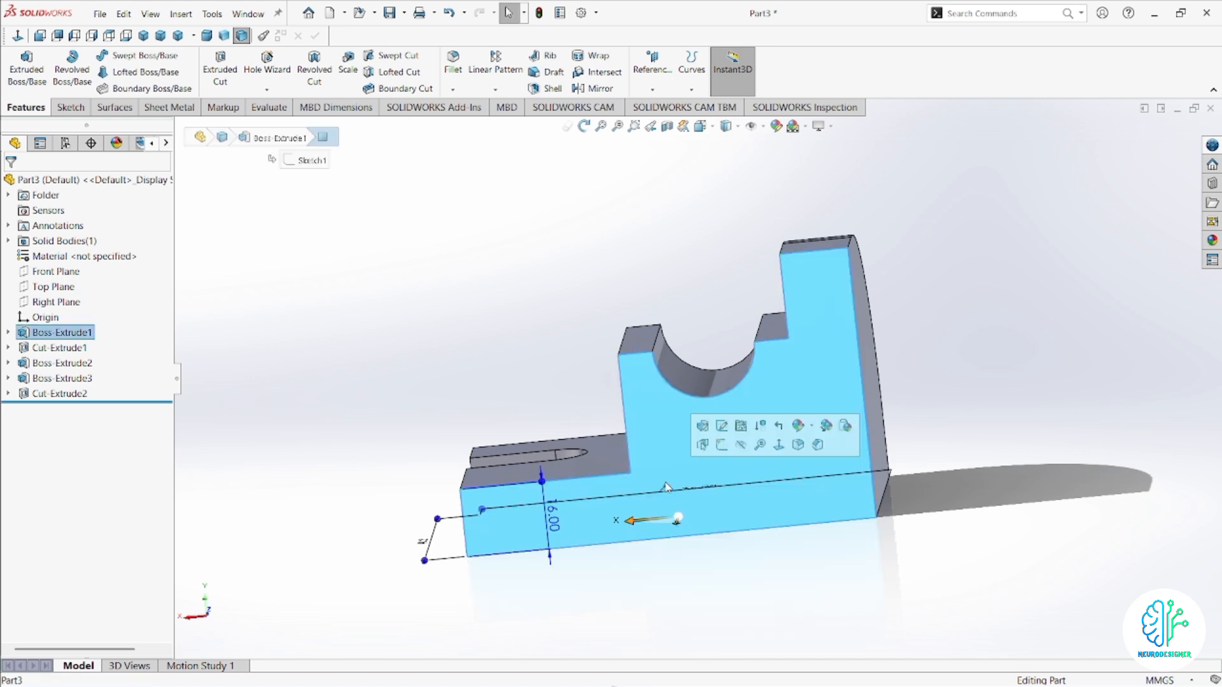
{"action": "left_click", "coordinate": [722, 445]}
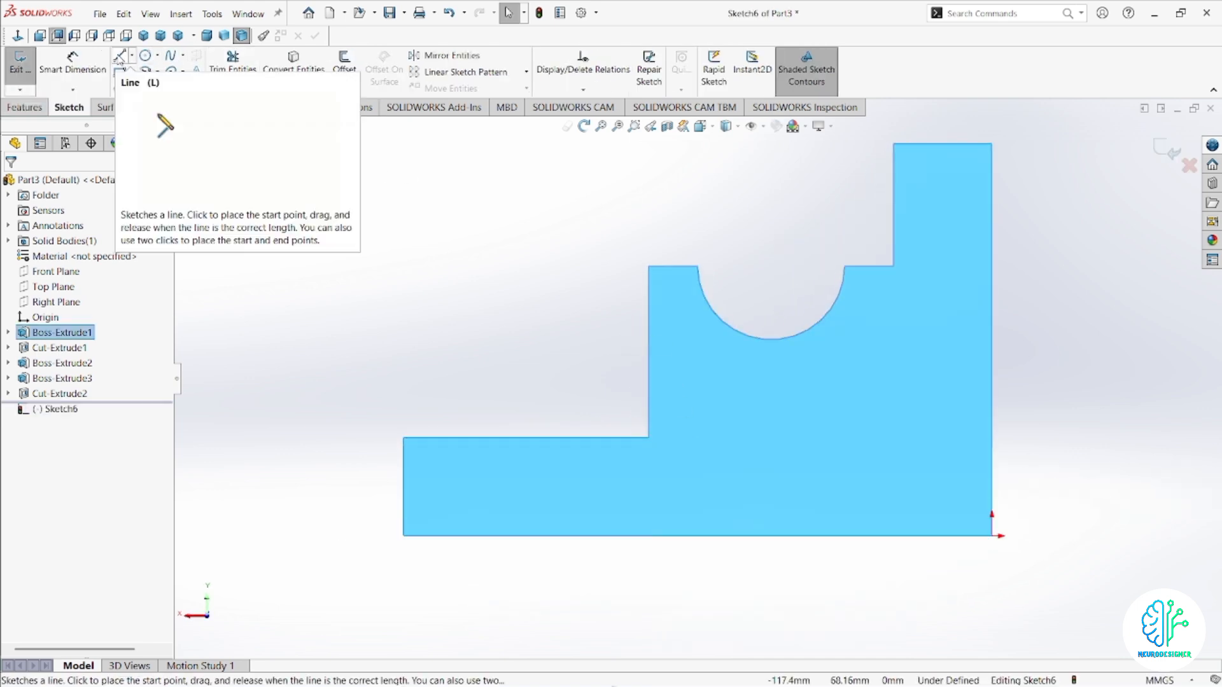
{"action": "left_click", "coordinate": [119, 57]}
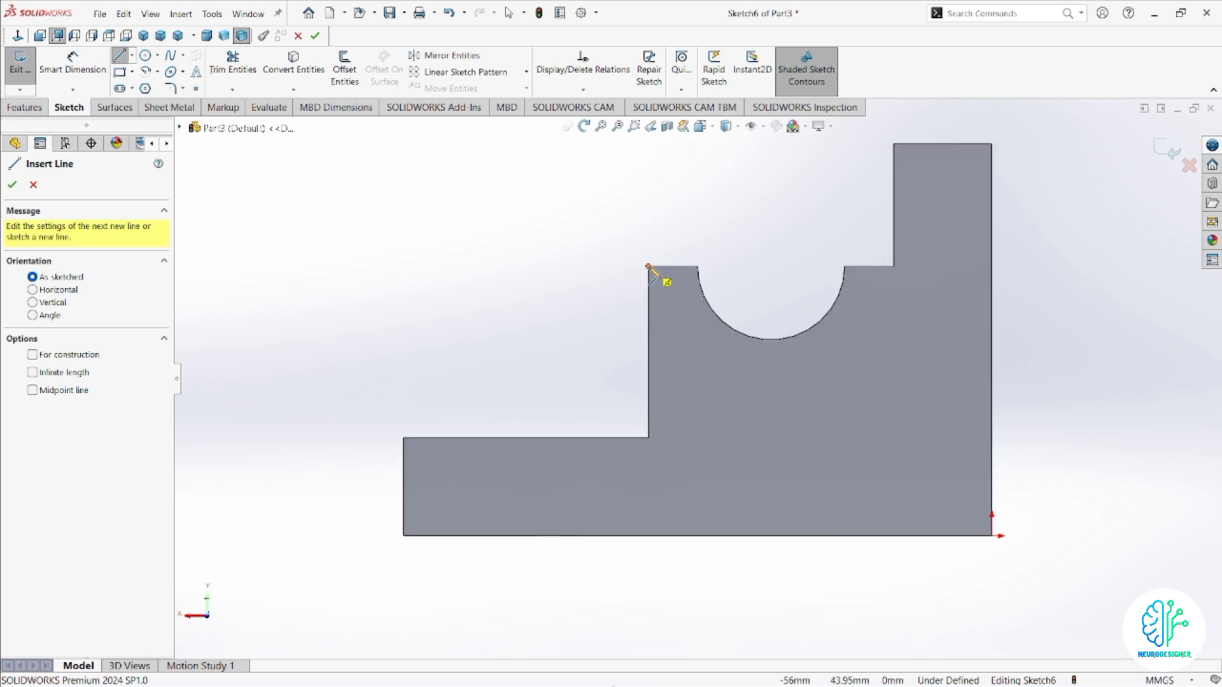
{"action": "left_click", "coordinate": [649, 266]}
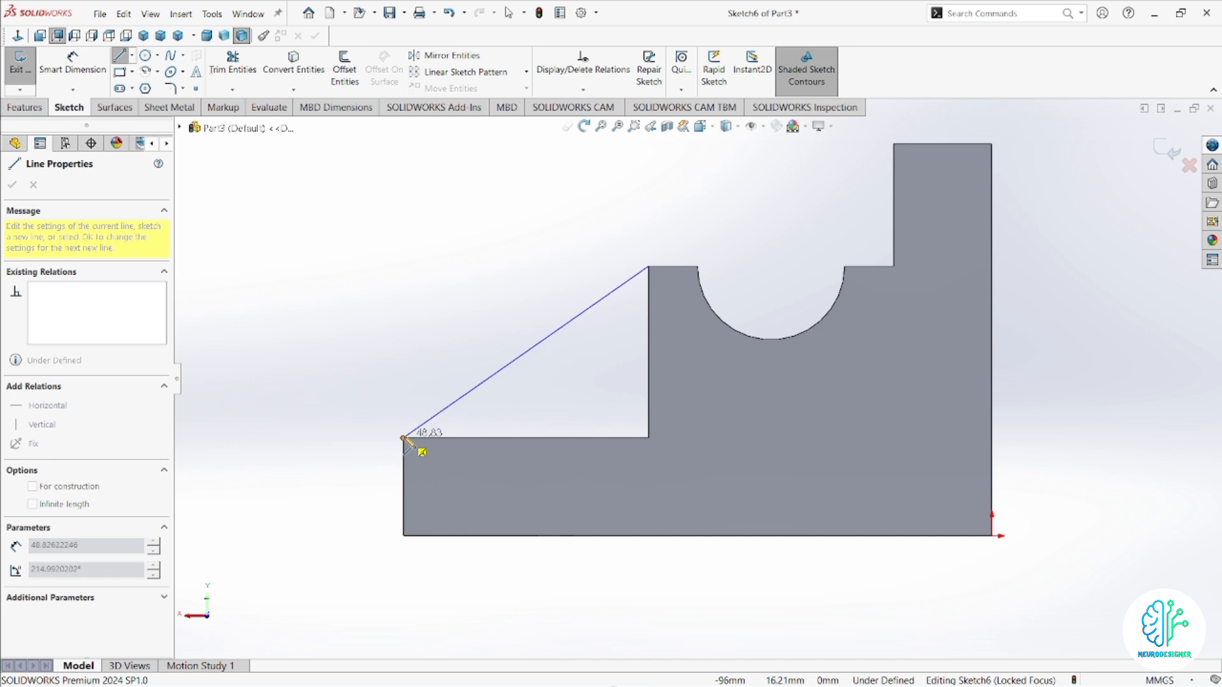
{"action": "key", "text": "Escape"}
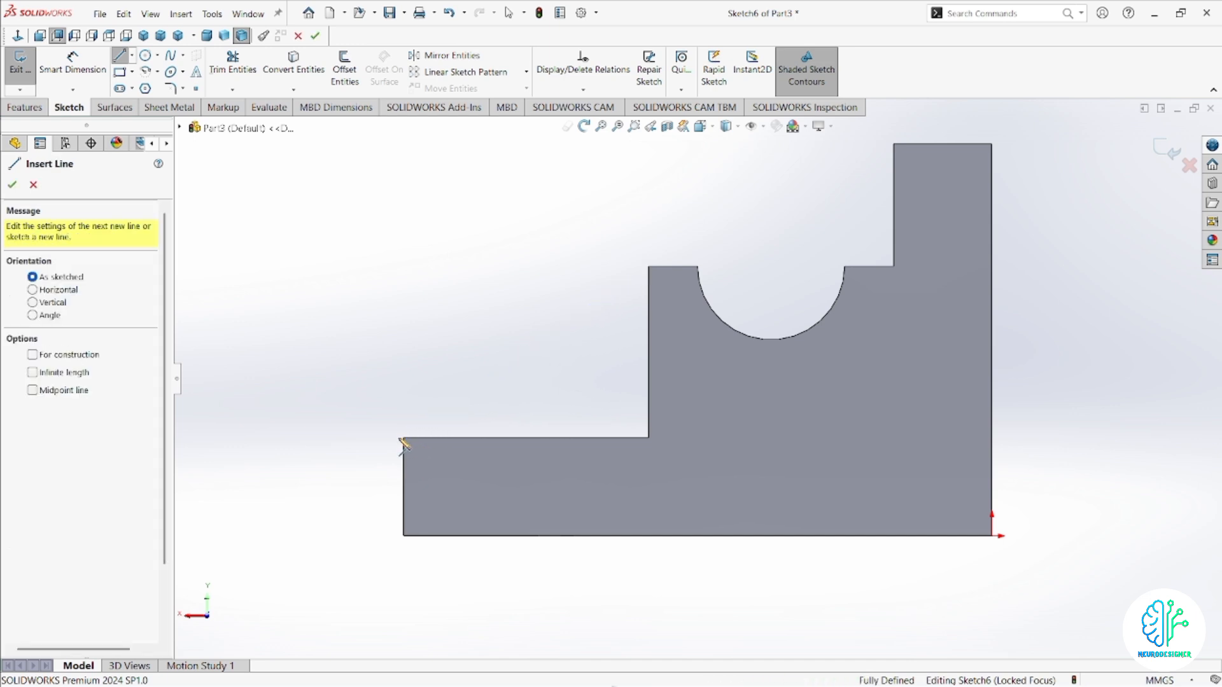
{"action": "left_click", "coordinate": [401, 438]}
{"action": "key", "text": "Escape"}
{"action": "key", "text": "Escape"}
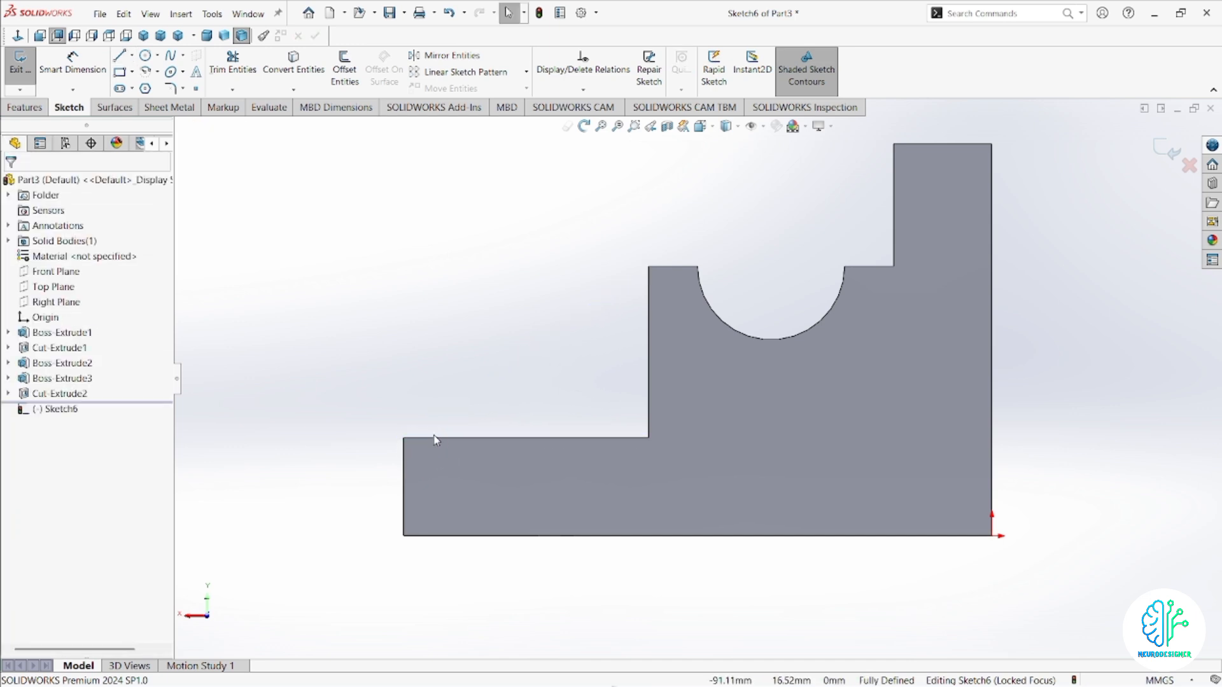
Sketch a sloped line from the block's outer top corner down to the top corner at the base's slotted end.
{"action": "left_click", "coordinate": [120, 59]}
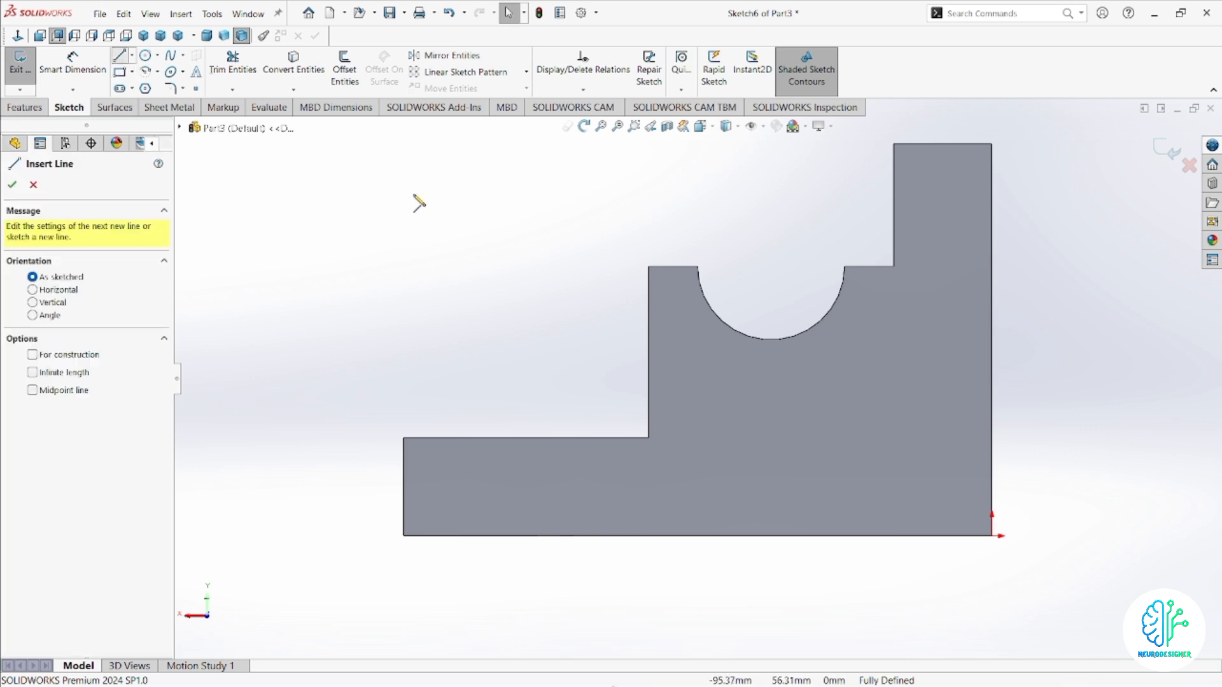
{"action": "left_click", "coordinate": [649, 266]}
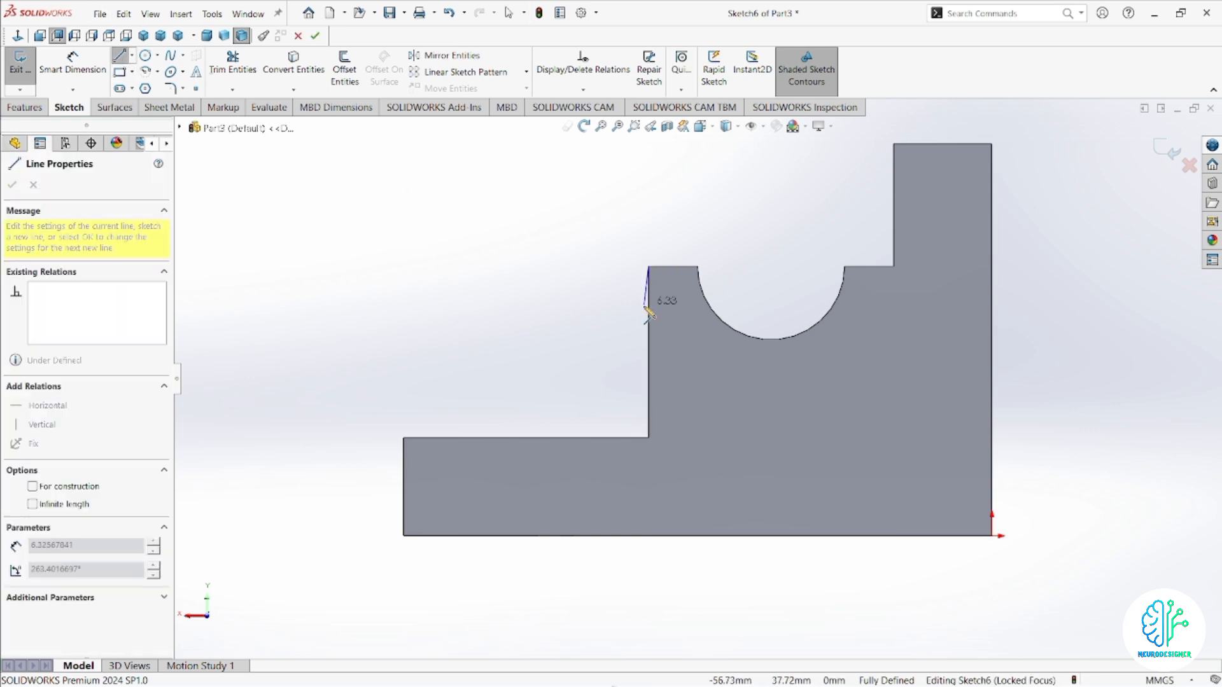
{"action": "left_click", "coordinate": [403, 438]}
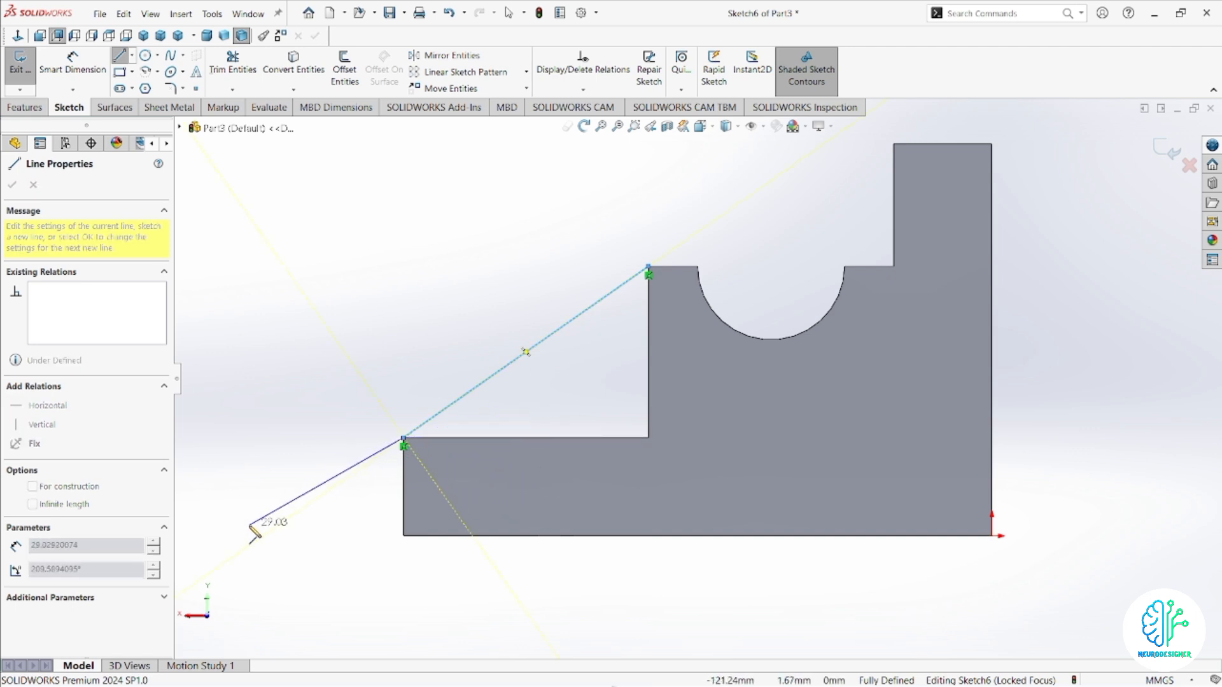
{"action": "key", "text": "Escape"}
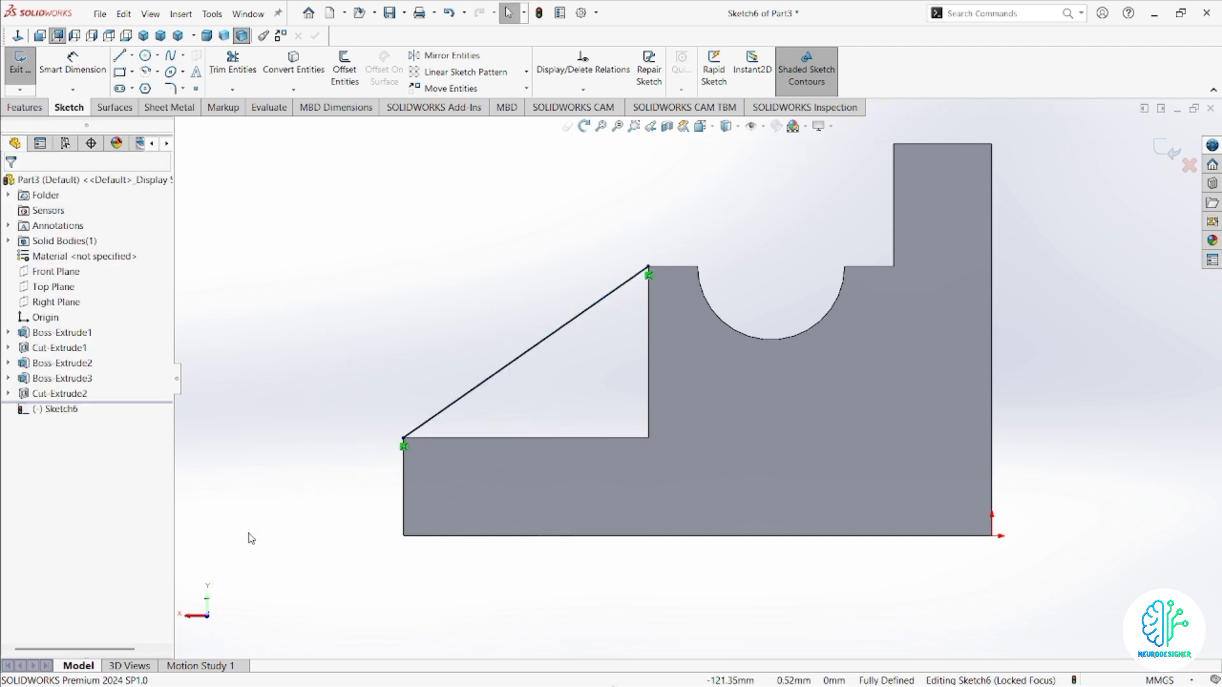
Close the rib profile with the model edges and extrude it 12 mm Blind in the reversed direction over the base, merged with the body.
{"action": "left_click", "coordinate": [24, 107]}
{"action": "left_click", "coordinate": [26, 67]}
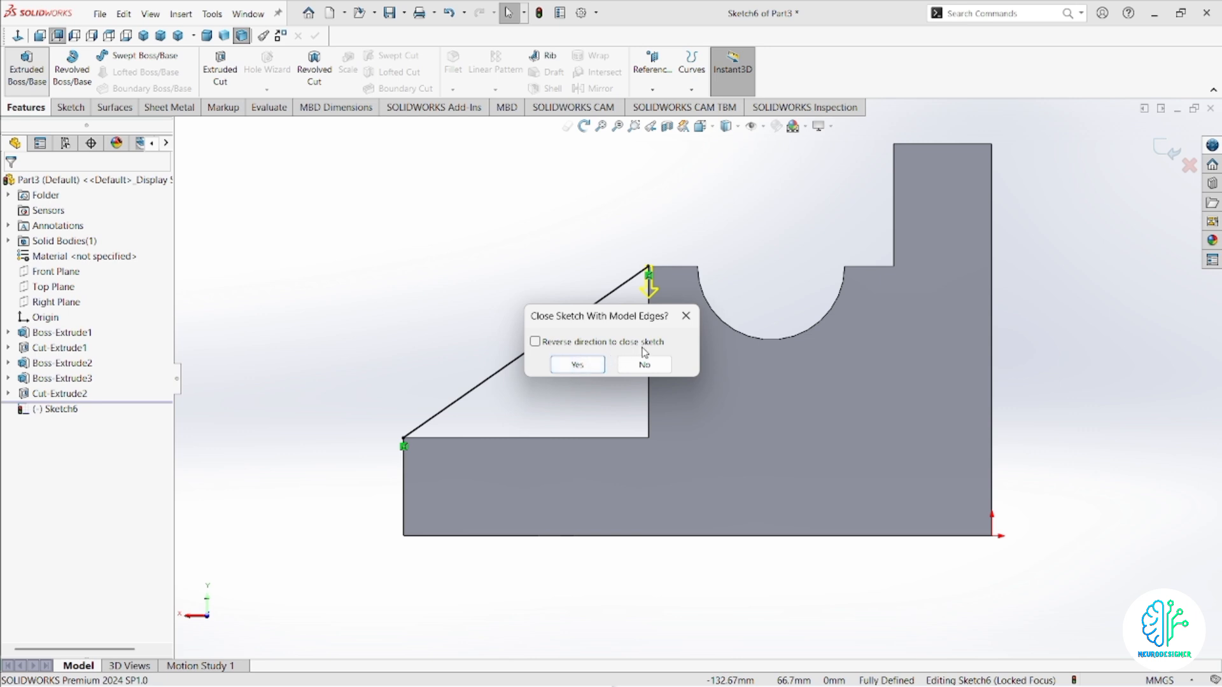
{"action": "left_click", "coordinate": [577, 364]}
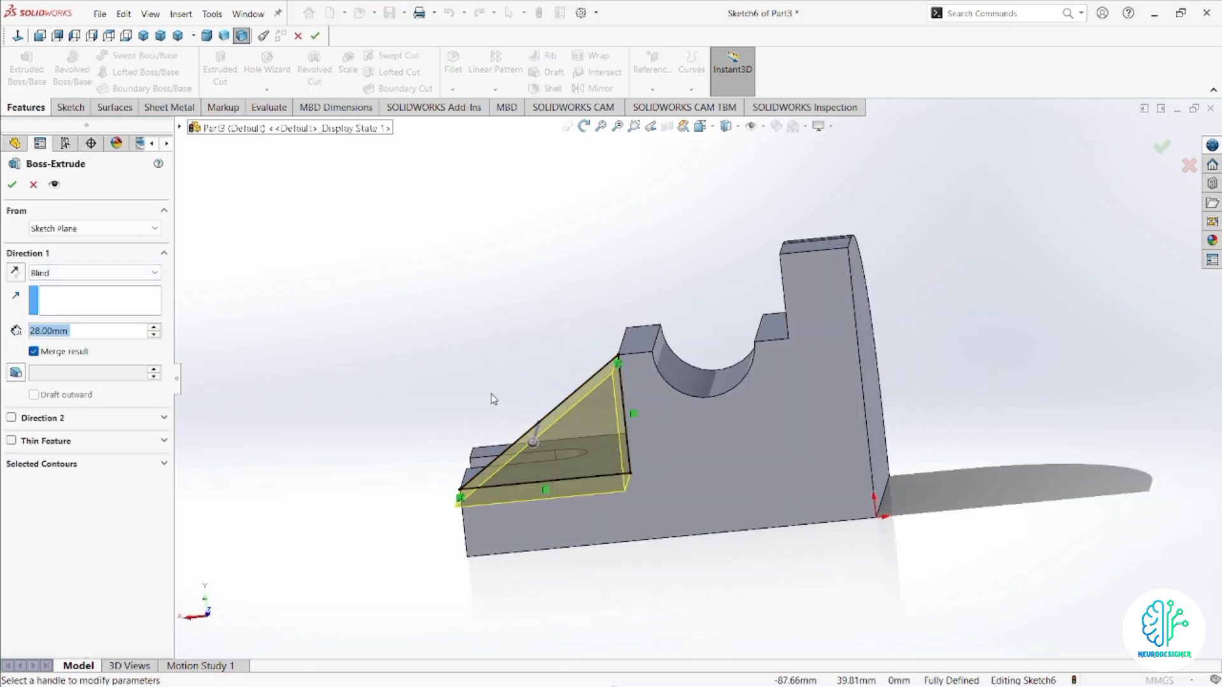
{"action": "left_click", "coordinate": [700, 125]}
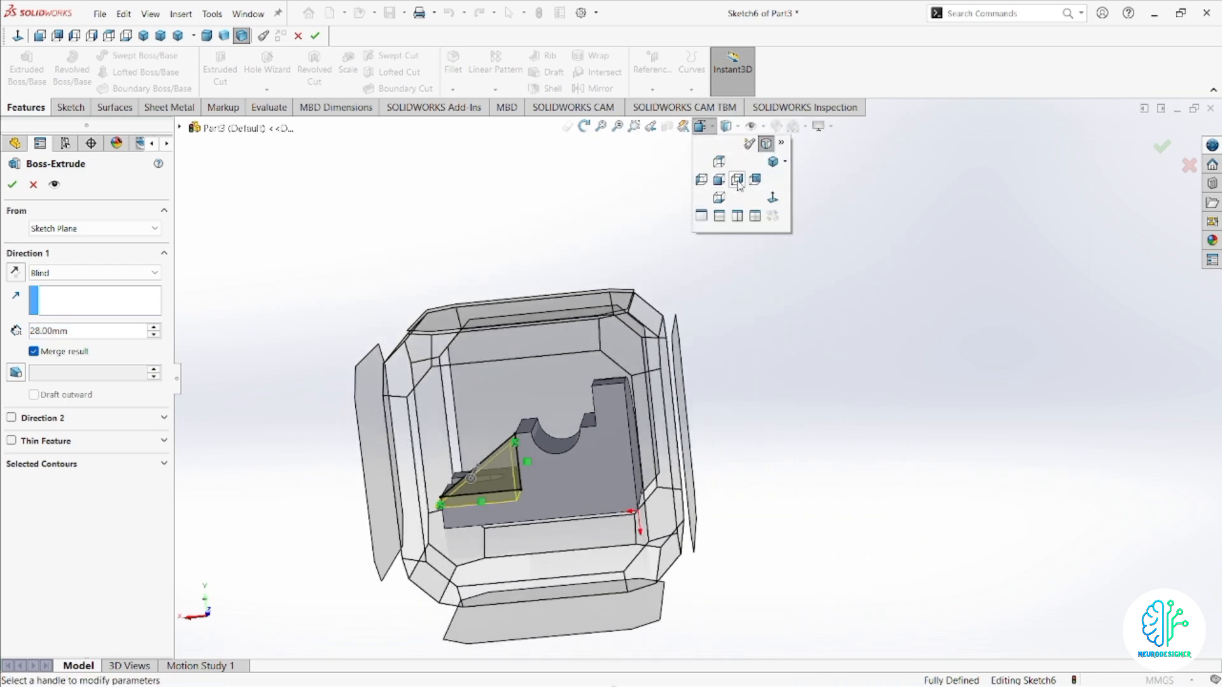
{"action": "left_click", "coordinate": [774, 162]}
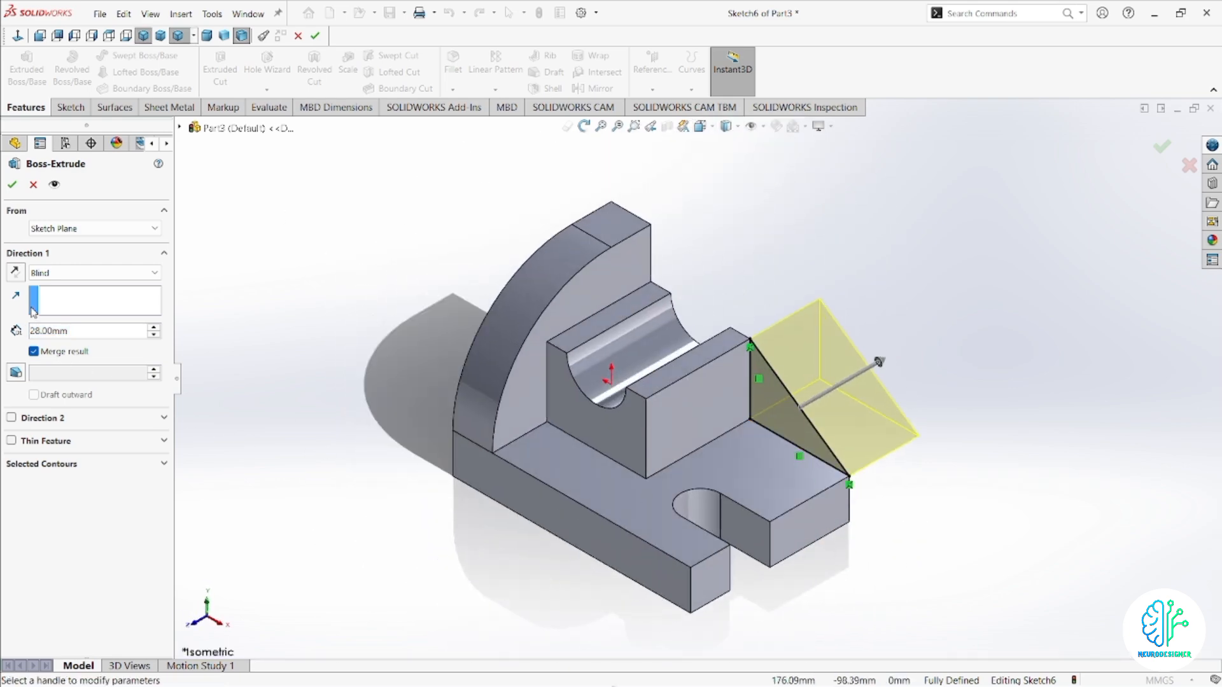
{"action": "left_click", "coordinate": [88, 330]}
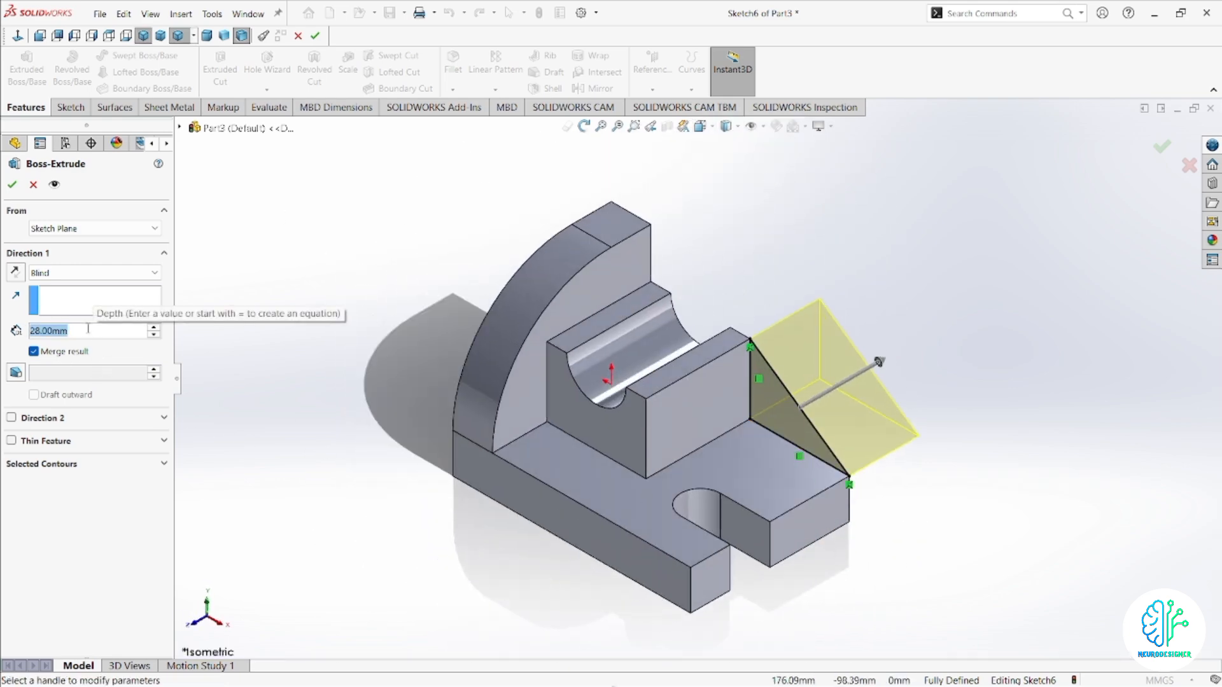
{"action": "type", "text": "12"}
{"action": "key", "text": "Return"}
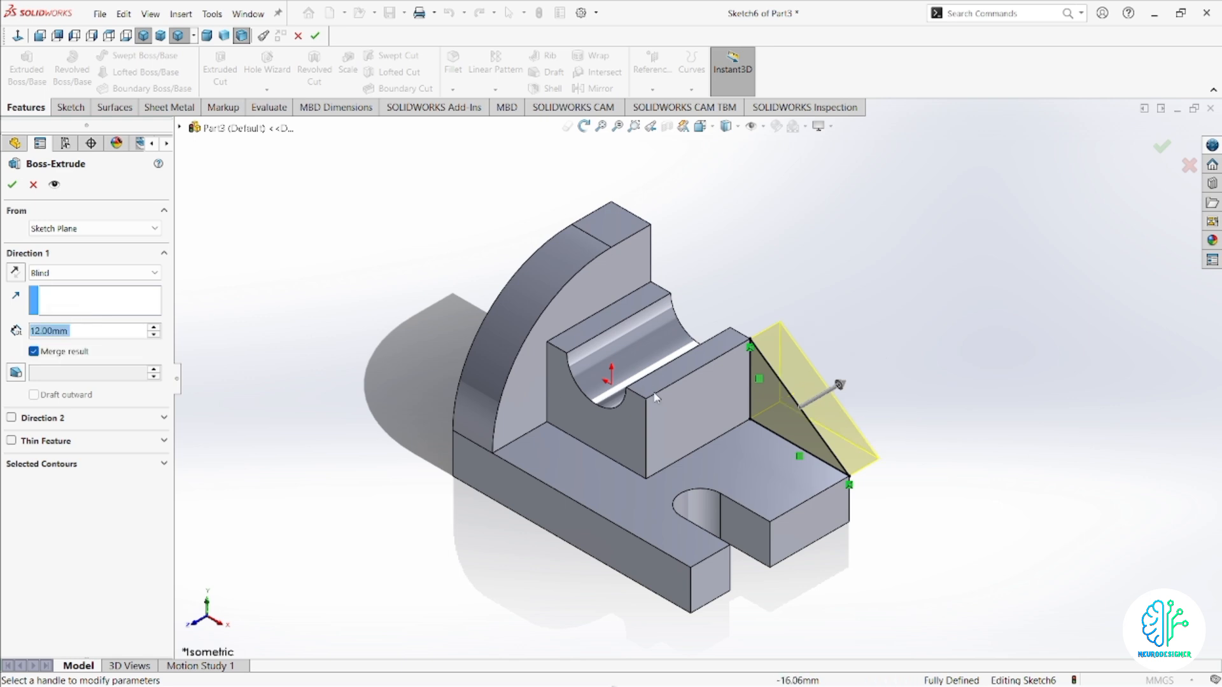
{"action": "left_click", "coordinate": [15, 275]}
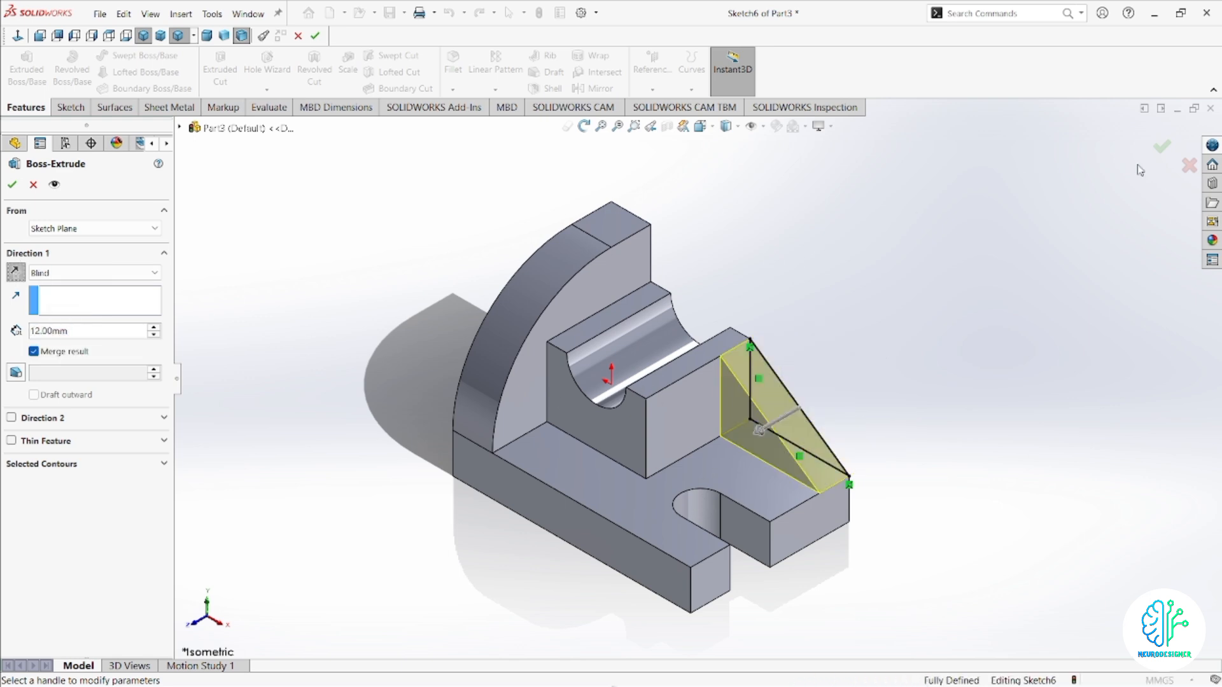
{"action": "key", "text": "Return"}
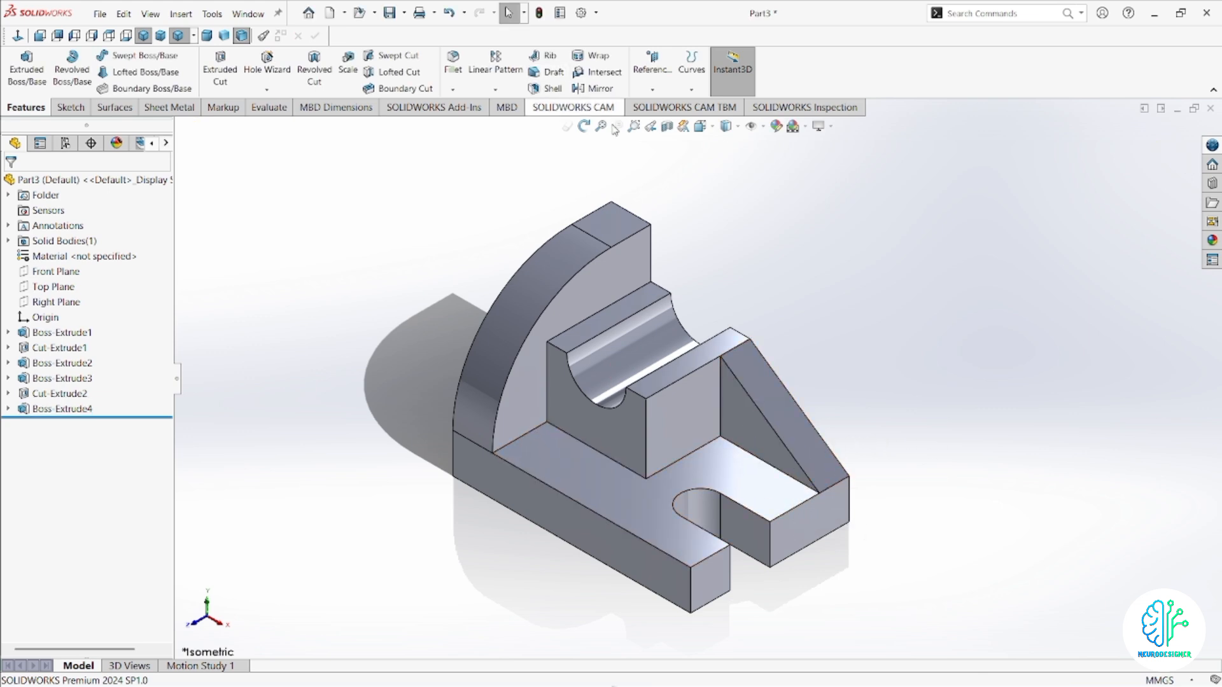
Apply a bright green colour appearance to the whole part.
{"action": "left_click", "coordinate": [704, 129]}
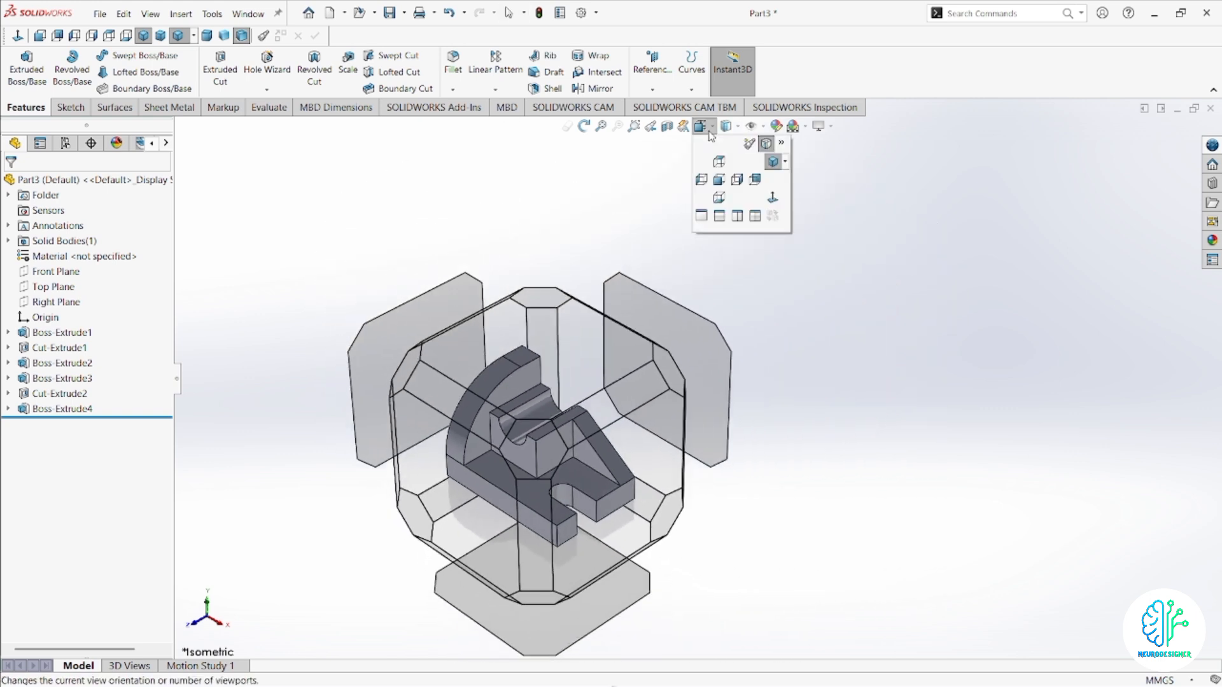
{"action": "left_click", "coordinate": [767, 162]}
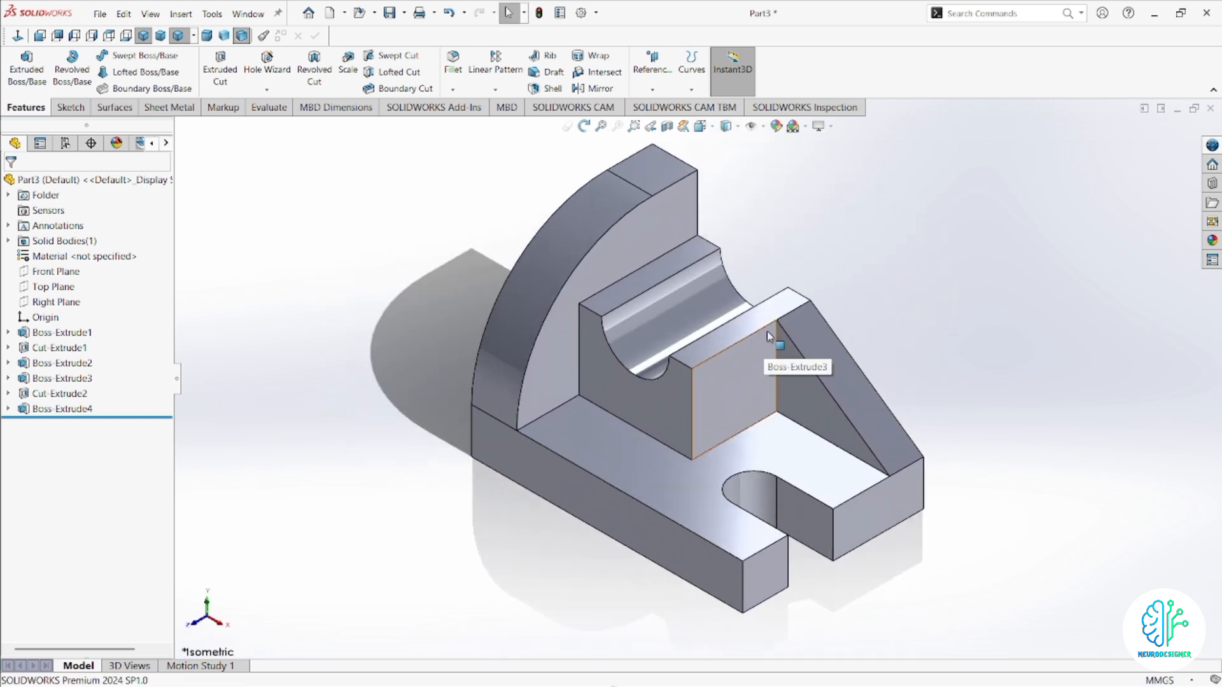
{"action": "left_click", "coordinate": [776, 126]}
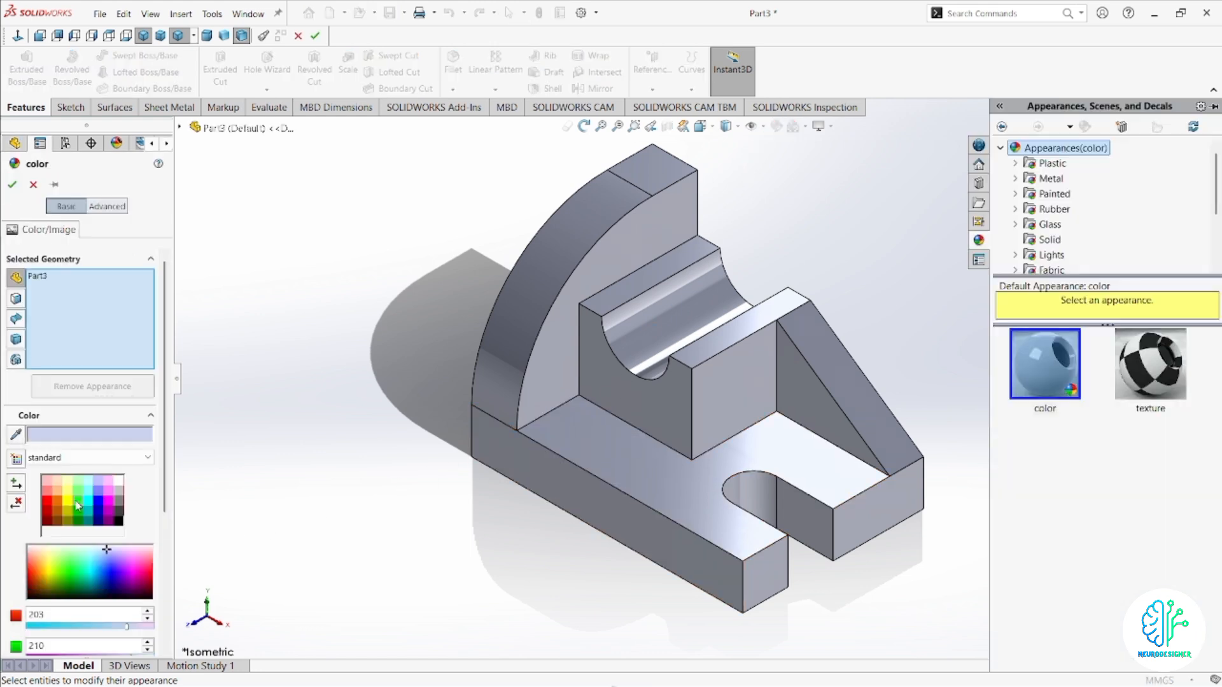
{"action": "left_click", "coordinate": [77, 504]}
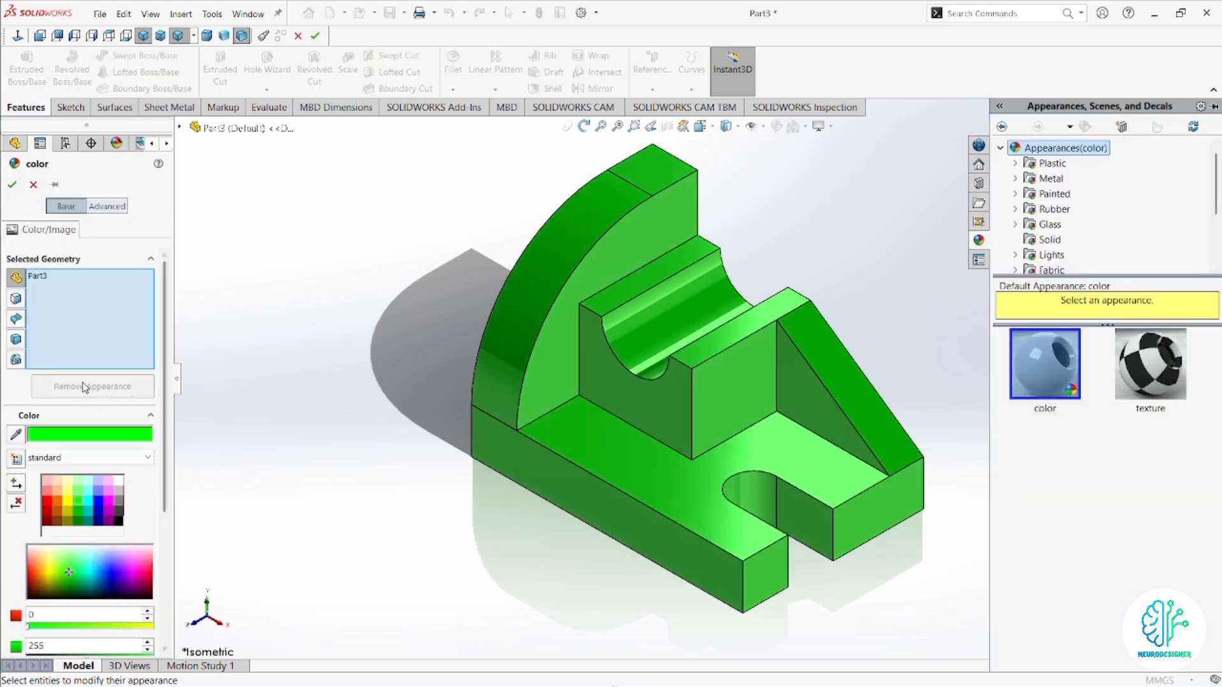
{"action": "left_click", "coordinate": [13, 186]}
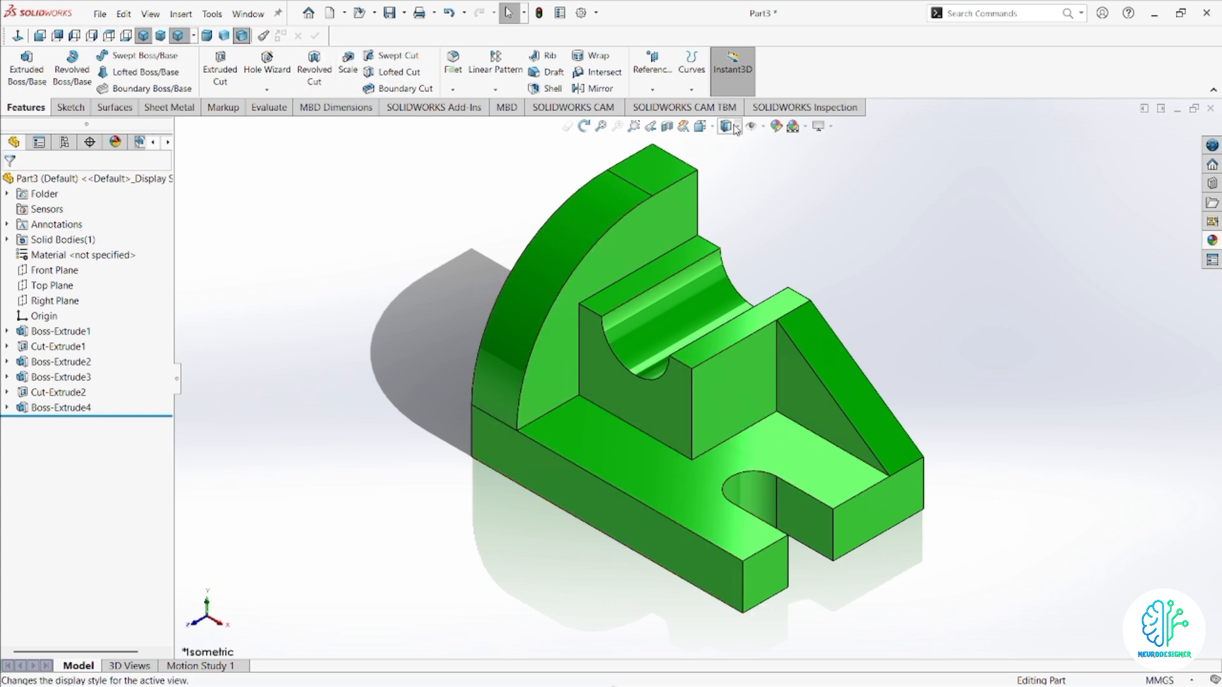
Inspect the green bracket in the Dimetric and Isometric orientations.
{"action": "left_click", "coordinate": [711, 129]}
{"action": "left_click", "coordinate": [770, 163]}
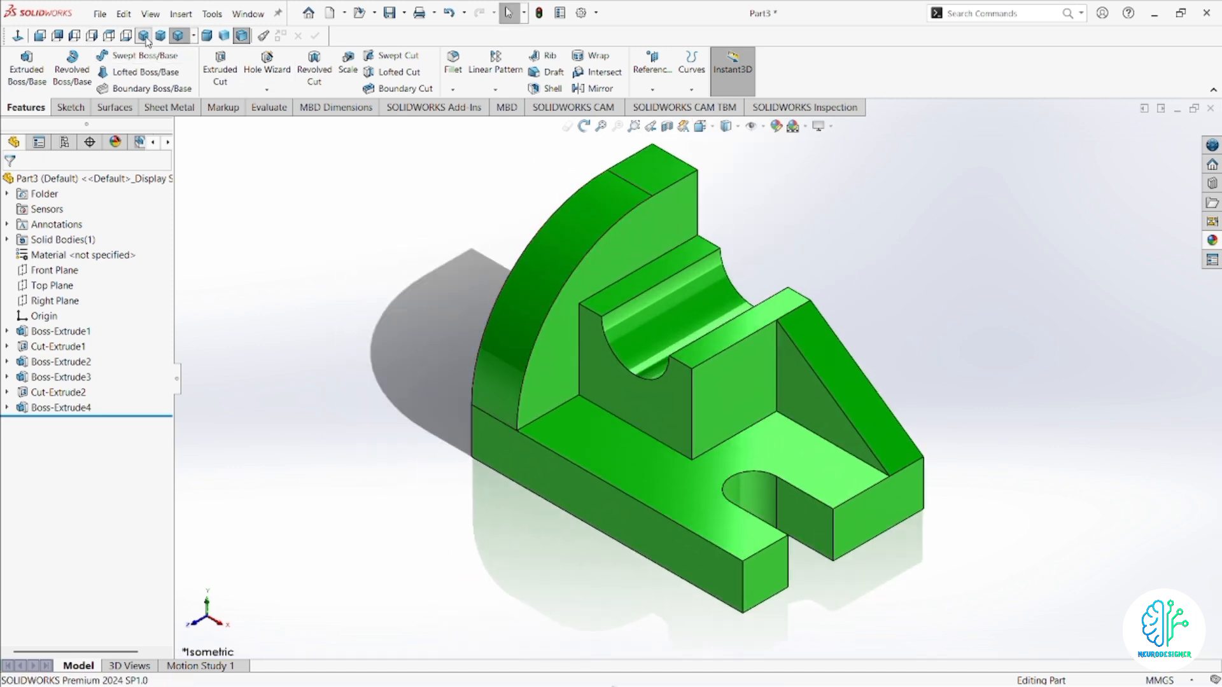
{"action": "left_click", "coordinate": [177, 35]}
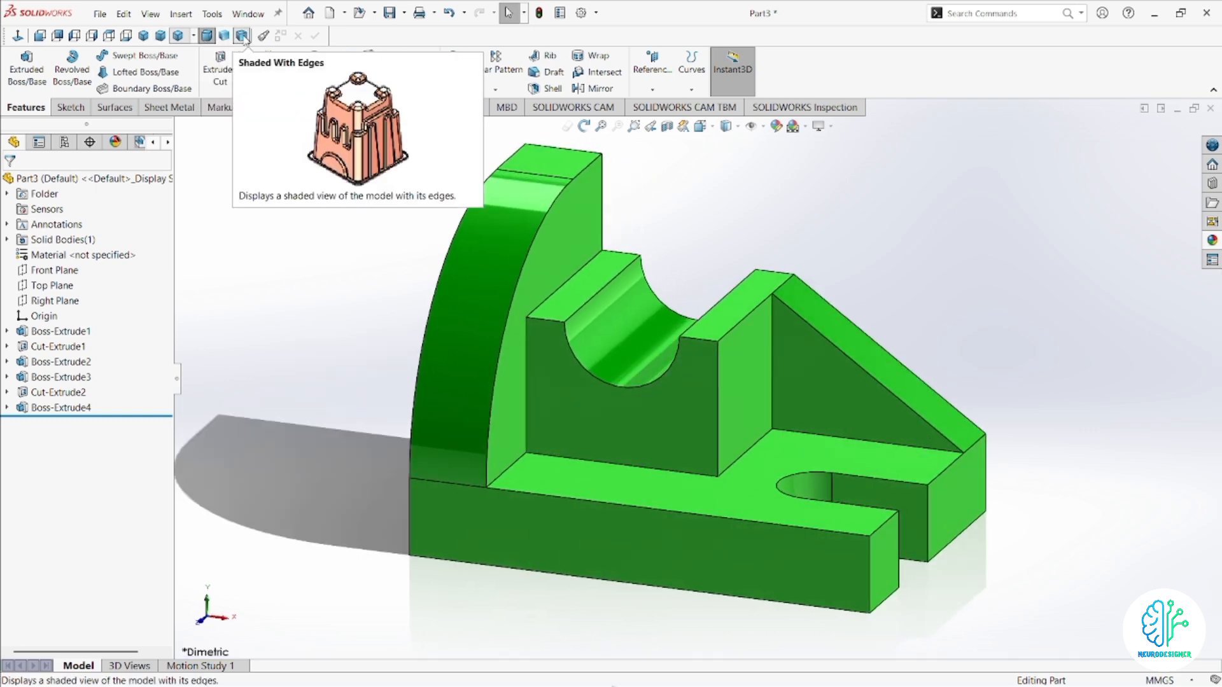
{"action": "left_click", "coordinate": [143, 35]}
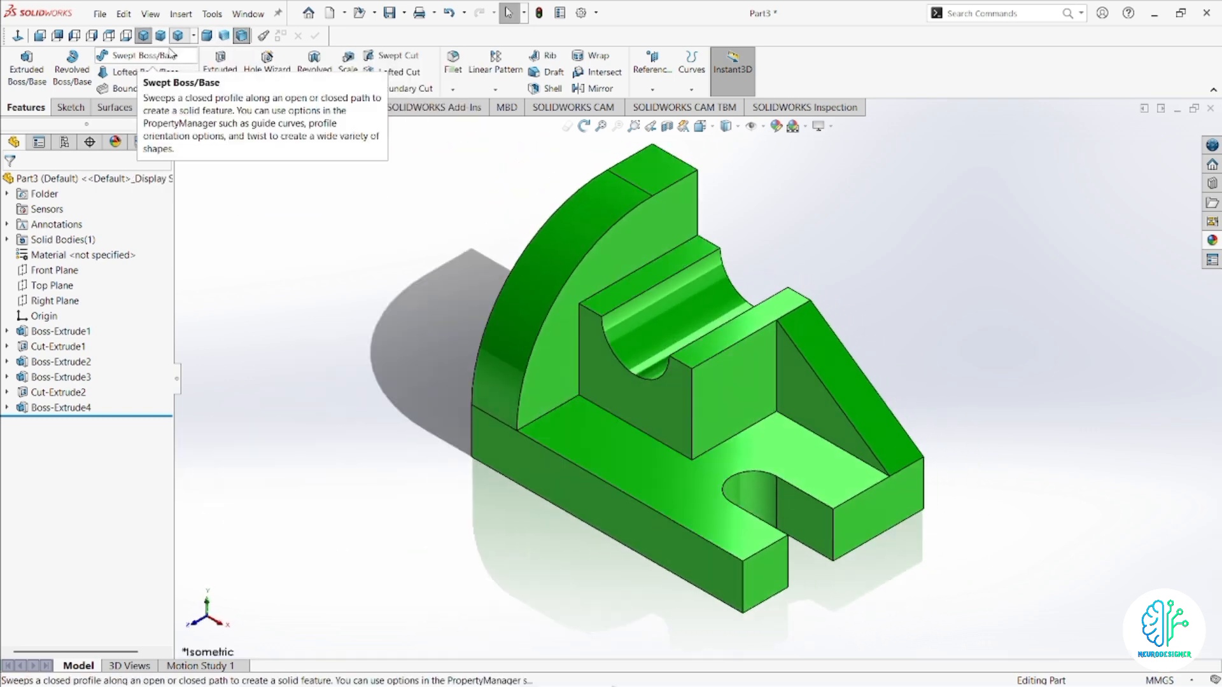